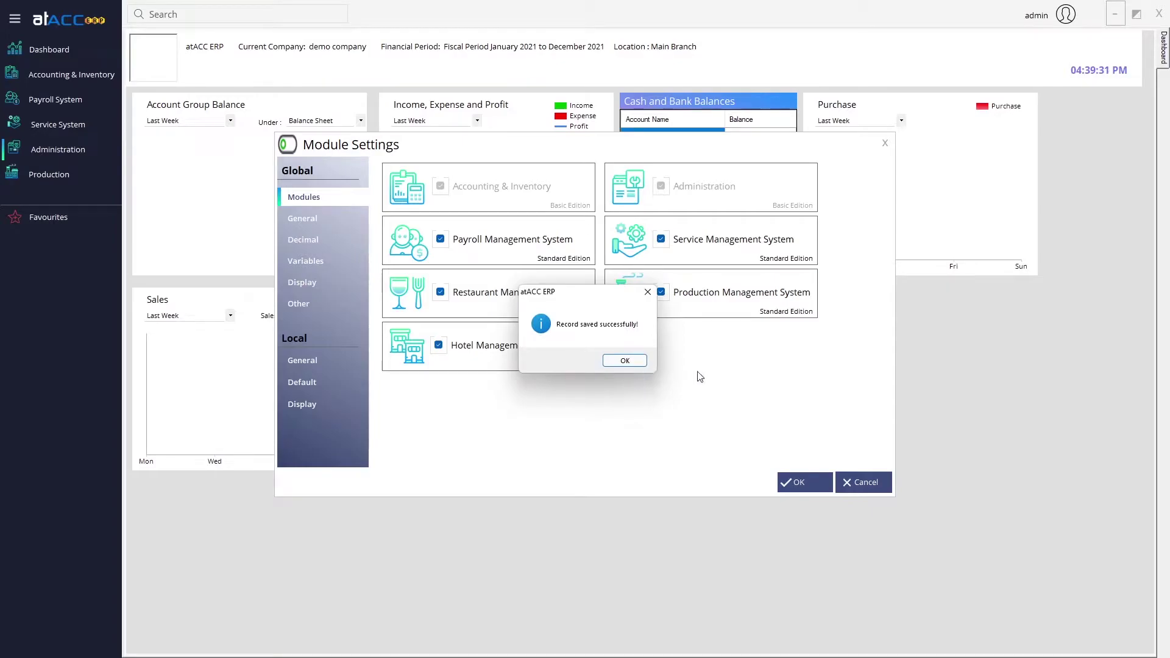
Dismiss the module settings confirmation and open the Stage master form of the Production module
{"action": "left_click", "coordinate": [624, 361]}
{"action": "left_click", "coordinate": [51, 175]}
{"action": "mouse_move", "coordinate": [133, 186]}
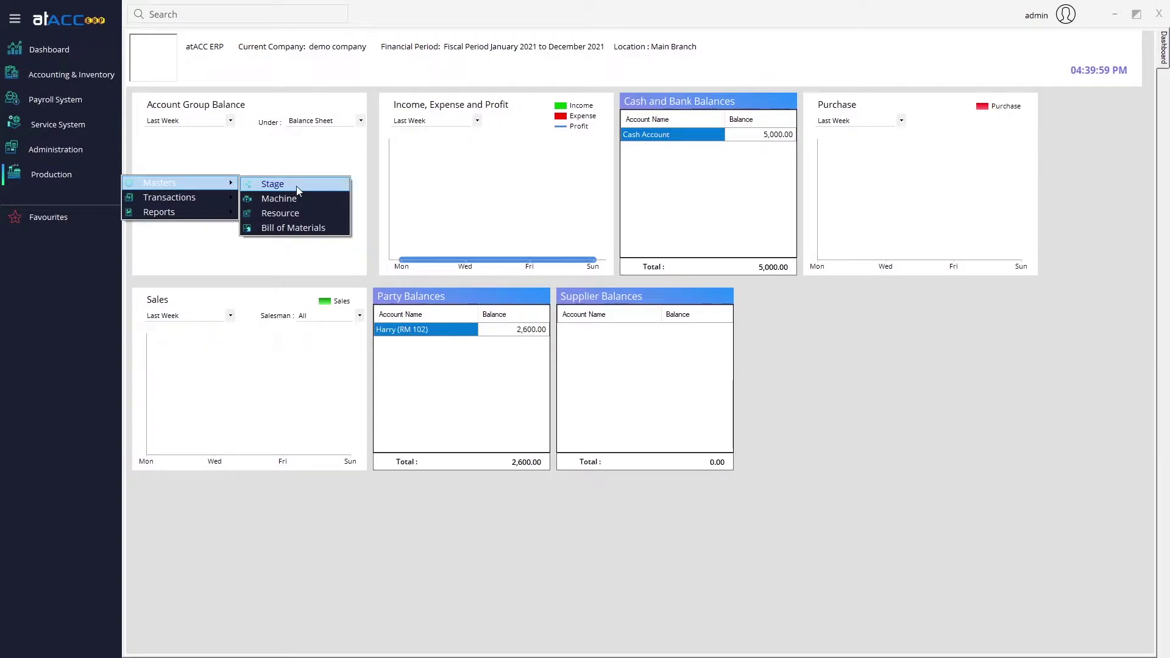
{"action": "left_click", "coordinate": [282, 191]}
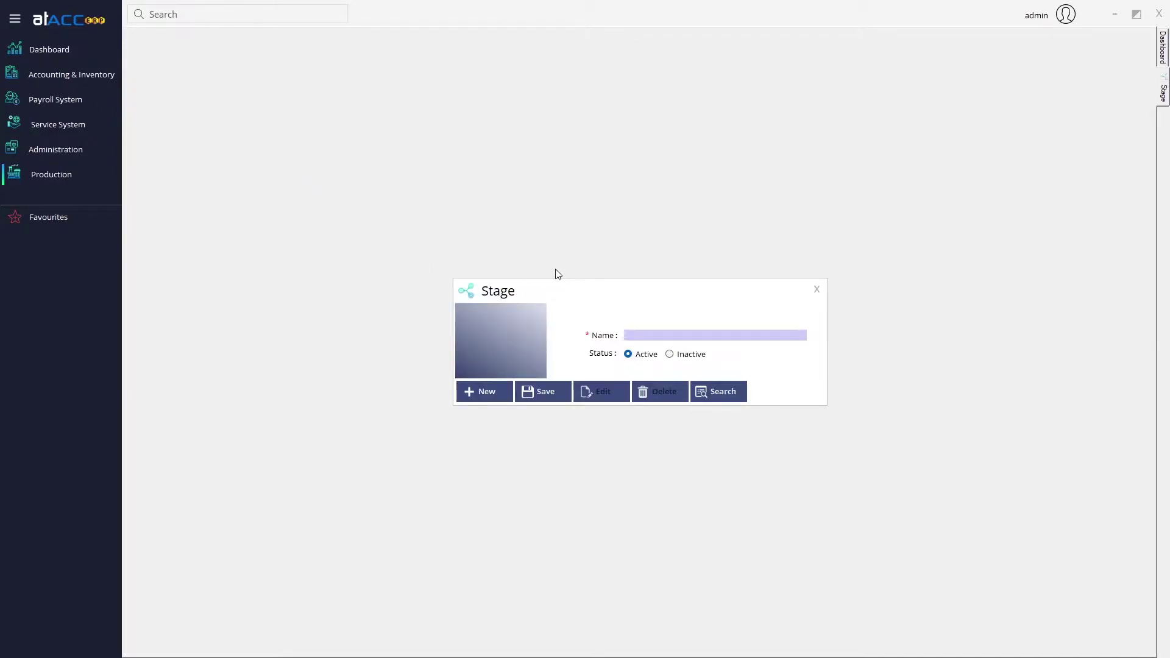
{"action": "left_click_drag", "start_coordinate": [630, 290], "coordinate": [631, 246]}
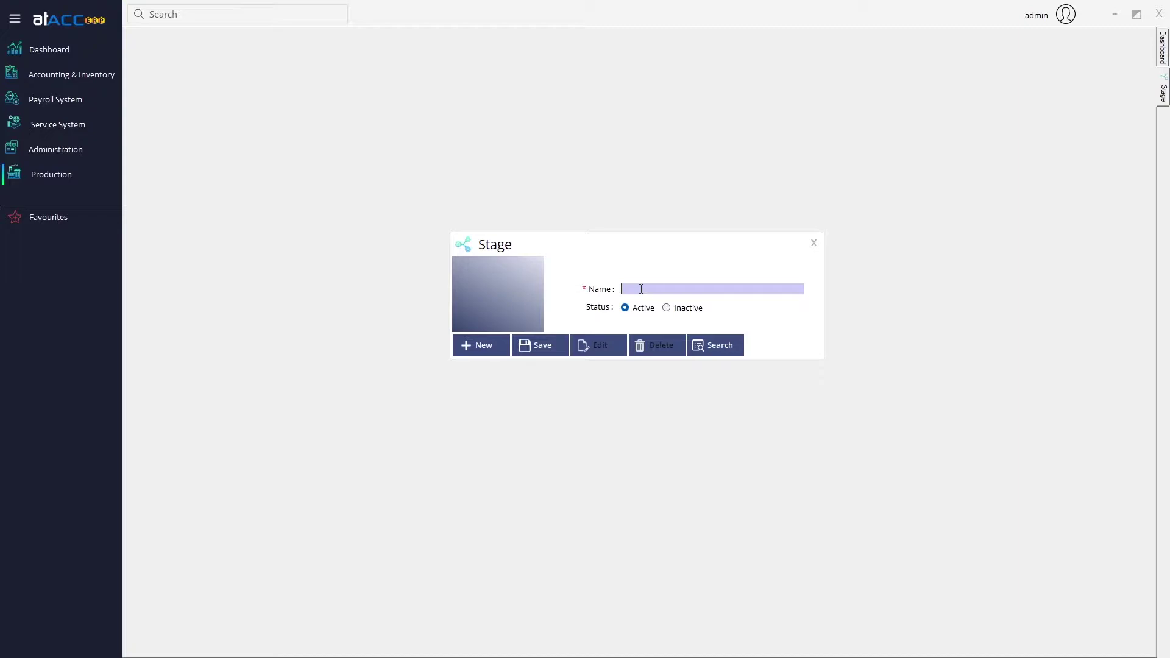
Save a new active stage named "production stage" and close the Stage form
{"action": "type", "text": "production stgr"}
{"action": "key", "text": "BackSpace"}
{"action": "type", "text": "age"}
{"action": "left_click", "coordinate": [543, 345]}
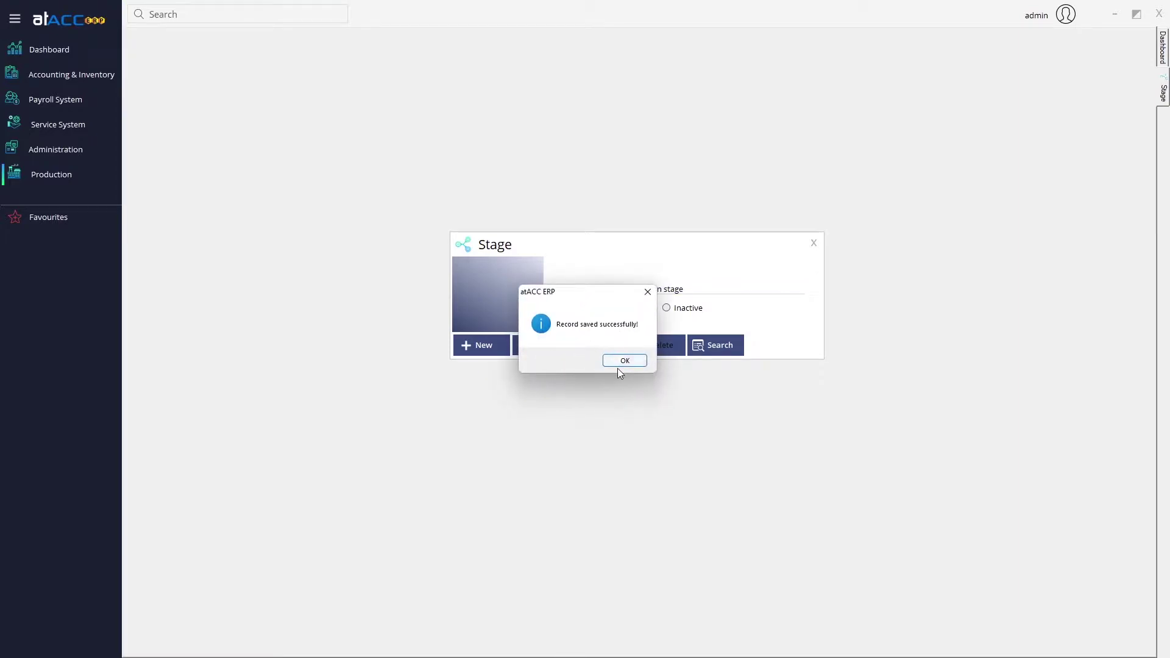
{"action": "left_click", "coordinate": [622, 362]}
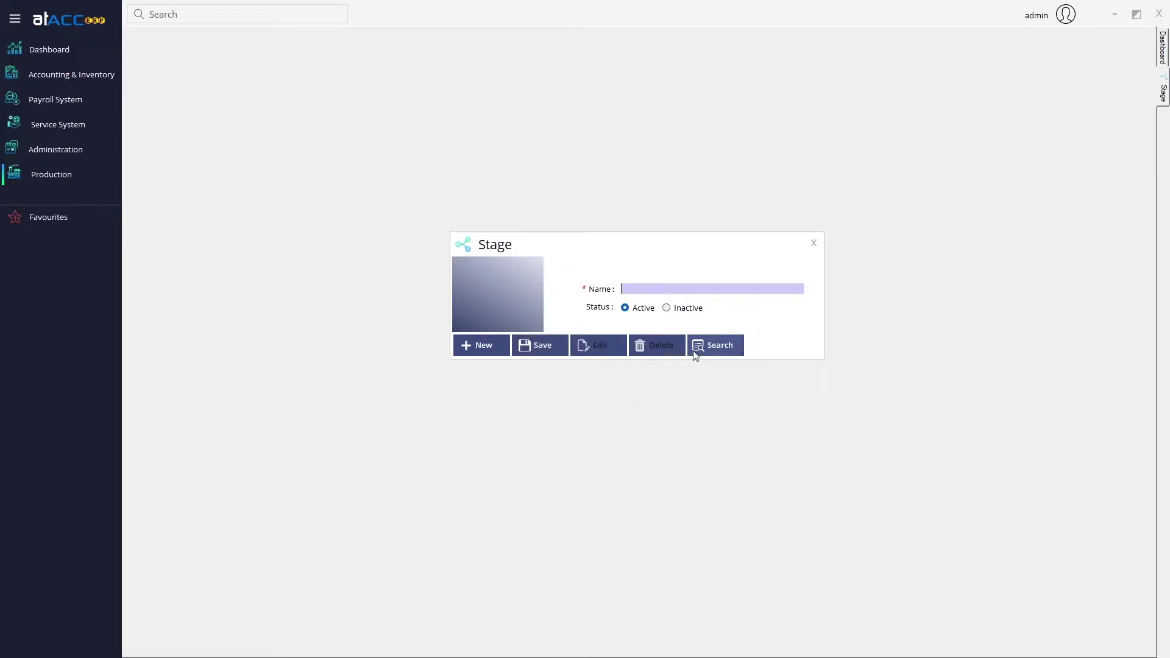
{"action": "left_click", "coordinate": [814, 243]}
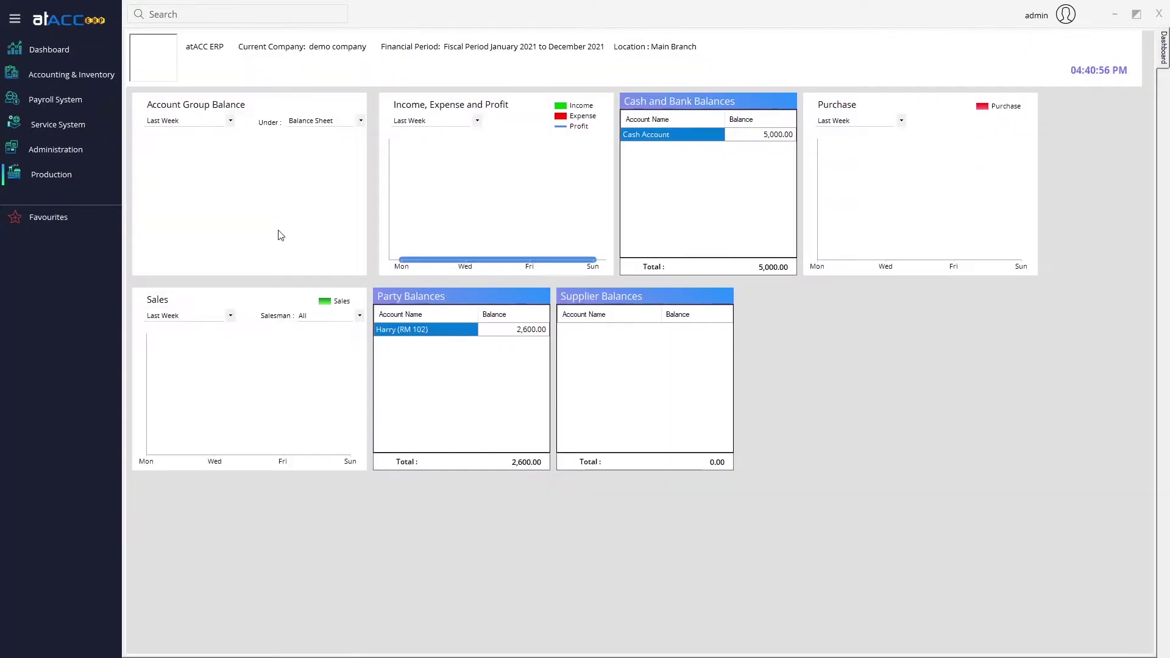
Create an active machine named "machine 1" in the Production masters, save it and close the form
{"action": "left_click", "coordinate": [70, 173]}
{"action": "mouse_move", "coordinate": [177, 186]}
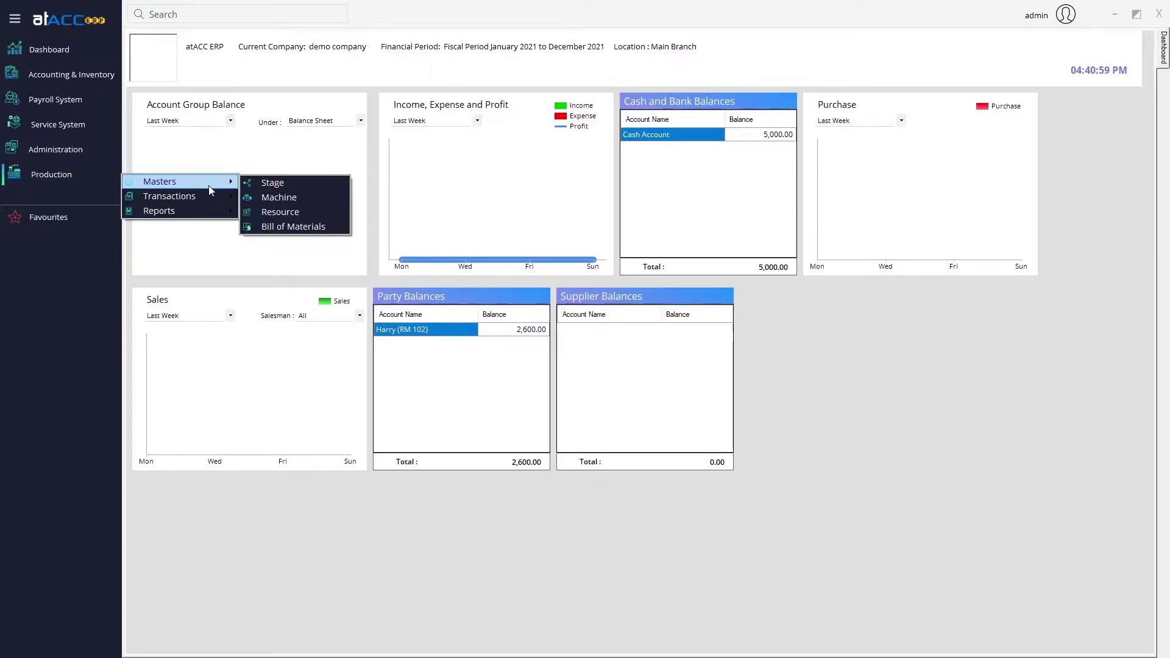
{"action": "left_click", "coordinate": [306, 198]}
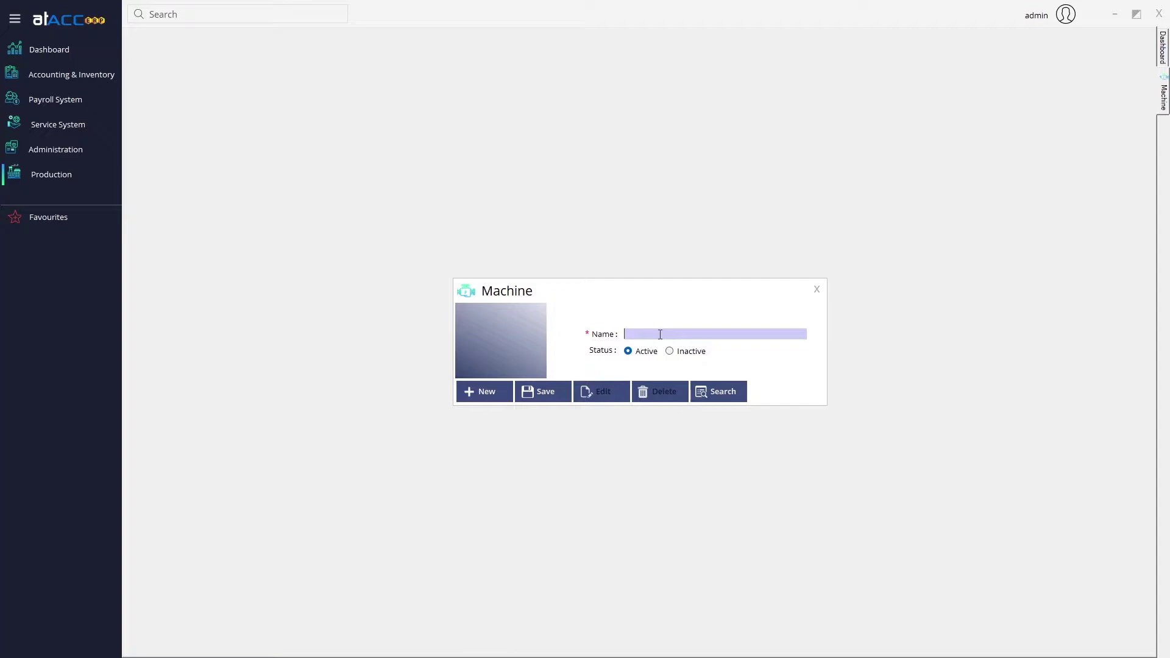
{"action": "type", "text": "machine 1"}
{"action": "left_click", "coordinate": [541, 395]}
{"action": "left_click", "coordinate": [605, 360]}
{"action": "key", "text": "ctrl+z"}
{"action": "left_click", "coordinate": [538, 391]}
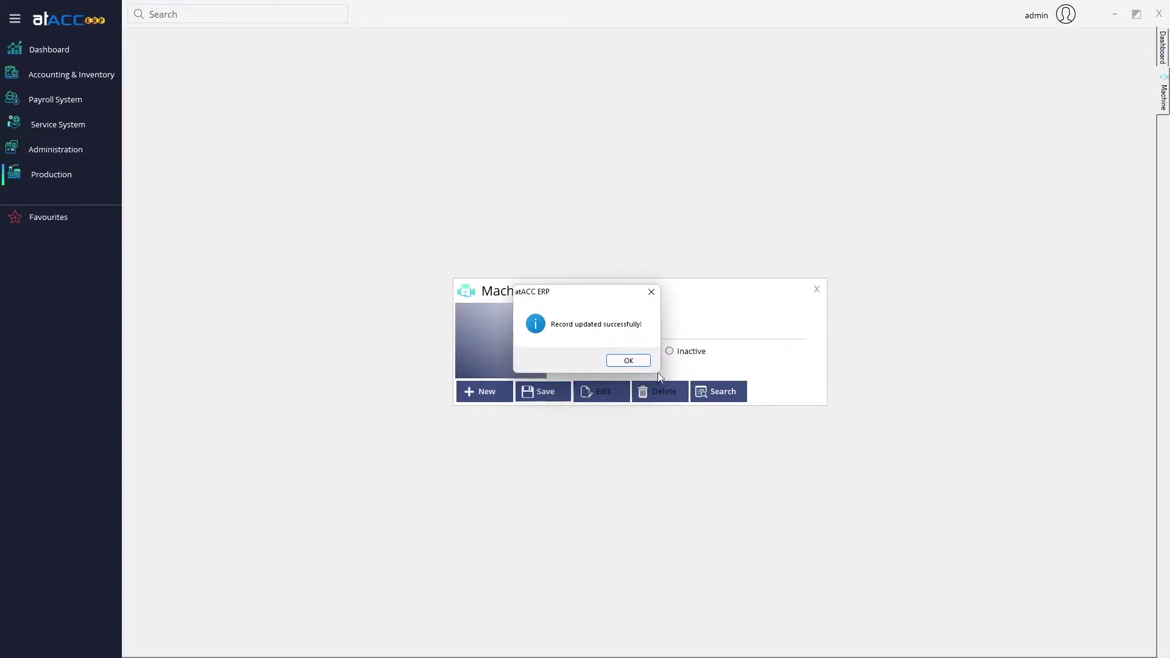
{"action": "left_click", "coordinate": [644, 363]}
{"action": "left_click", "coordinate": [818, 289]}
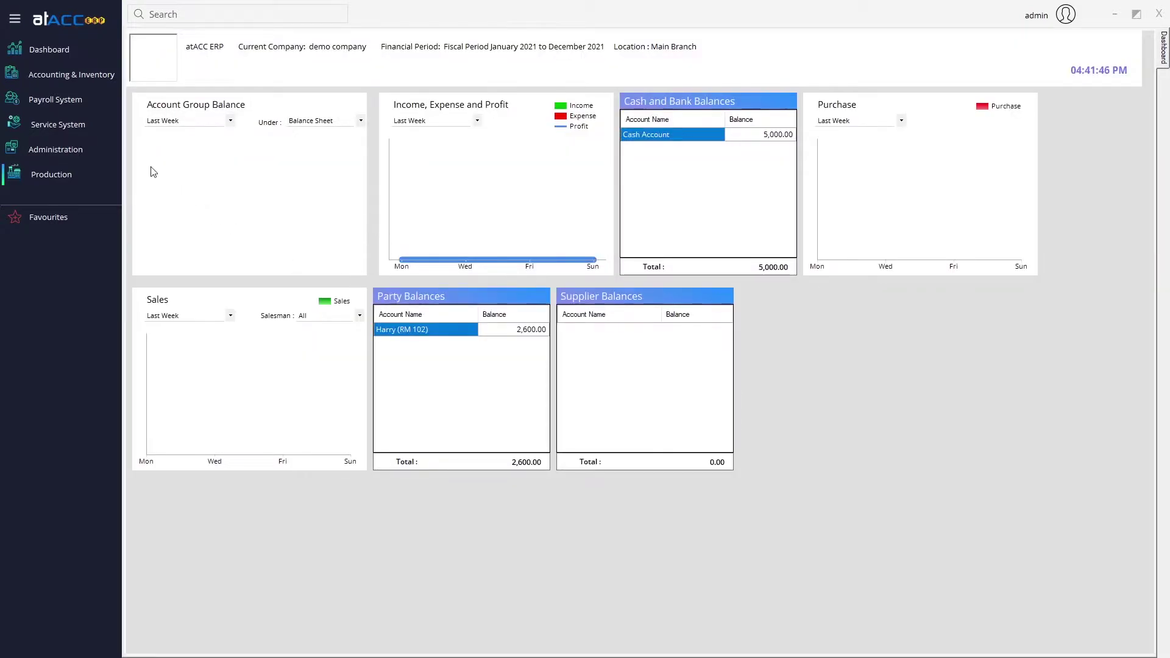
{"action": "left_click", "coordinate": [68, 172]}
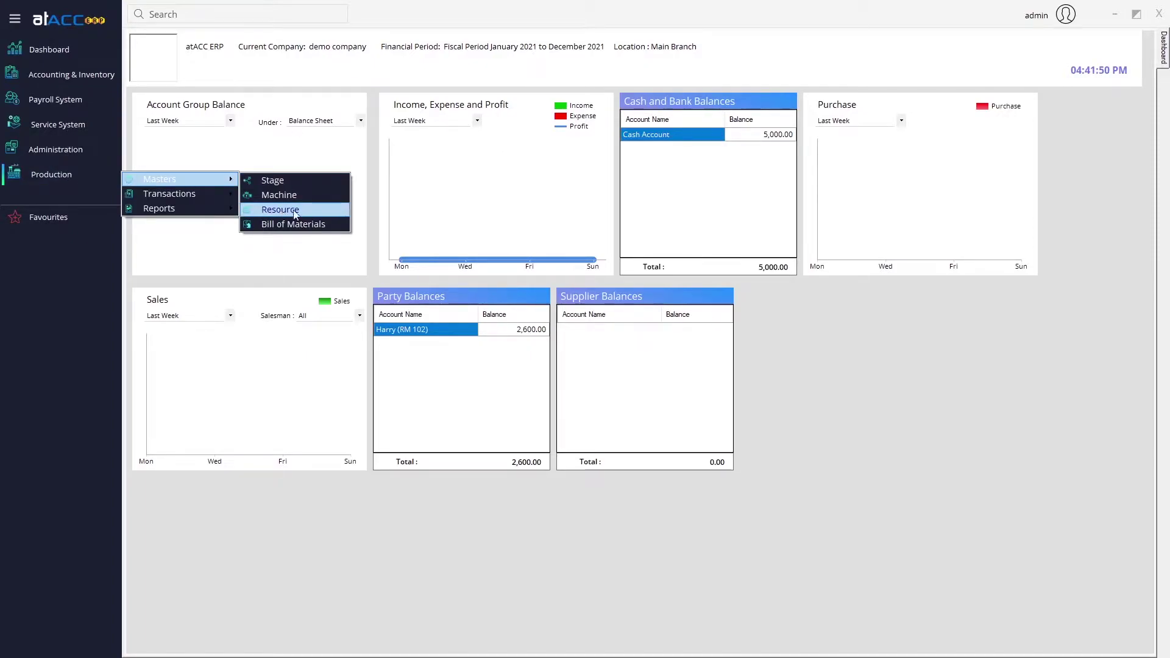
{"action": "left_click", "coordinate": [285, 209]}
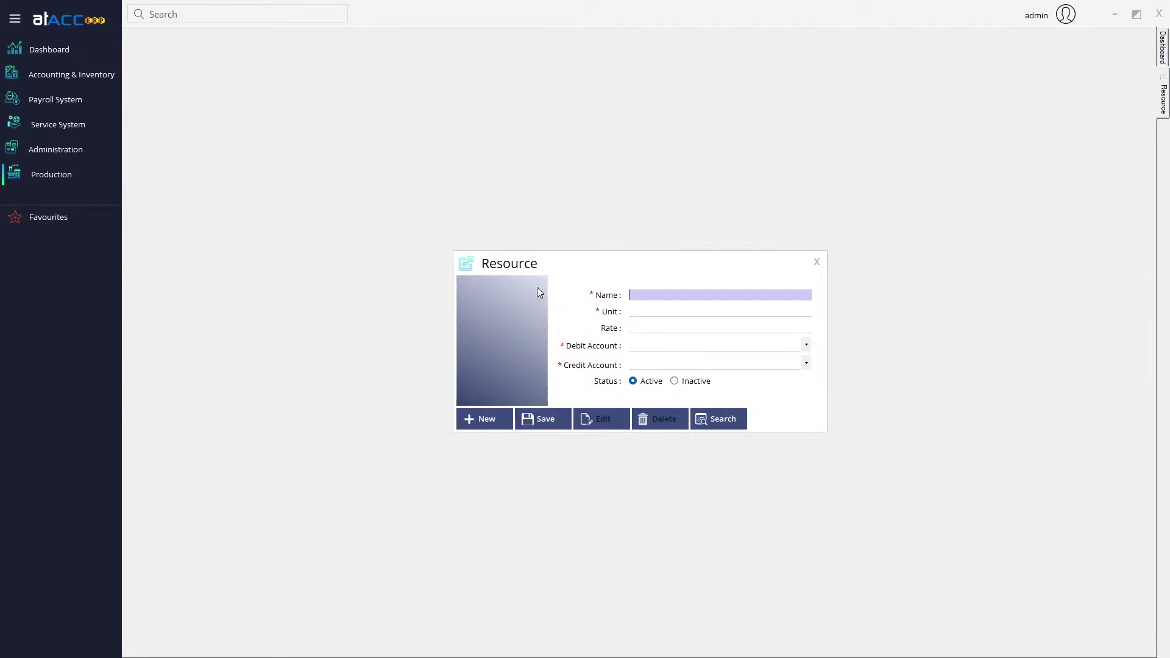
{"action": "left_click", "coordinate": [817, 262]}
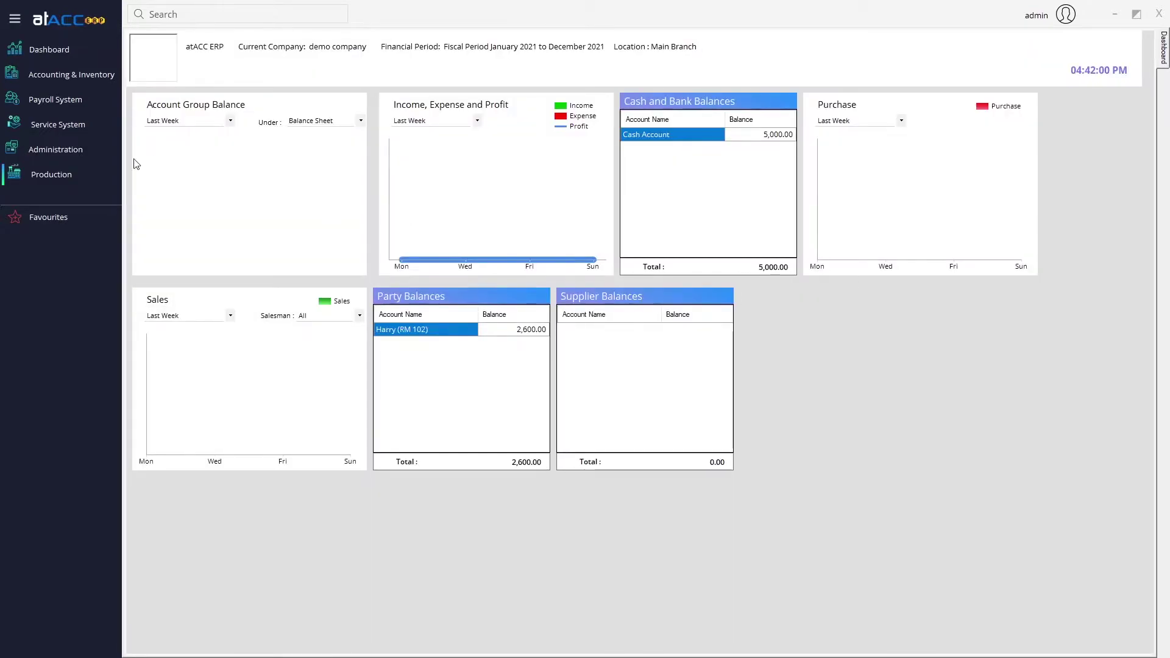
Open the Account Ledger page of the Chart of Account in the Accounting & Inventory masters
{"action": "left_click", "coordinate": [94, 76]}
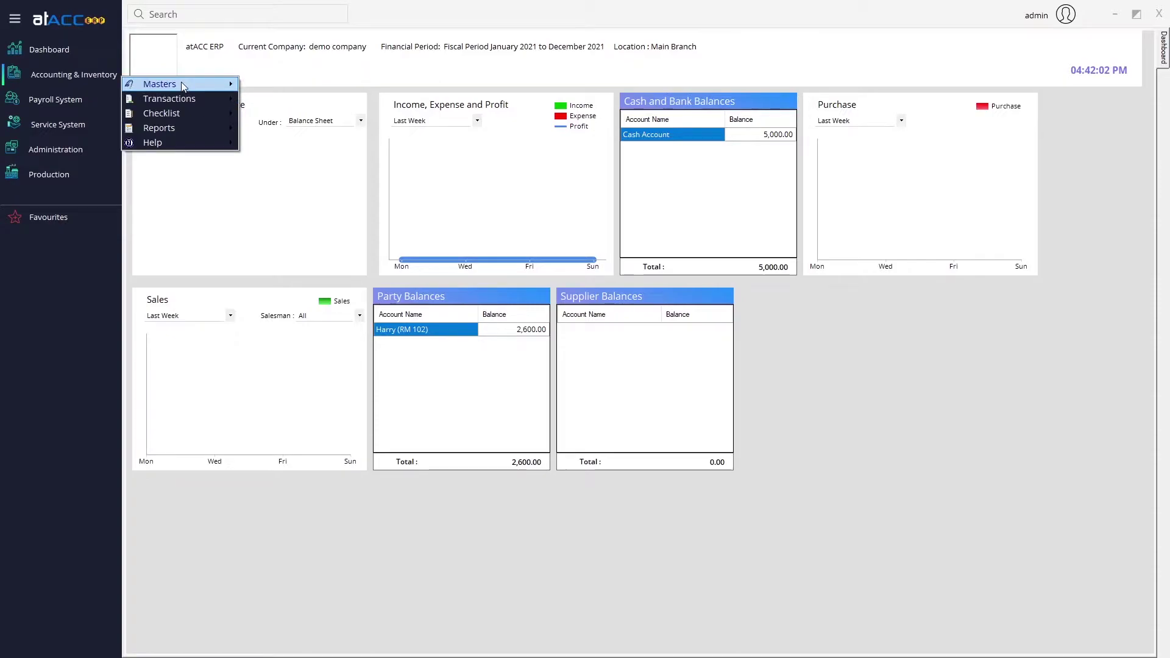
{"action": "mouse_move", "coordinate": [178, 86]}
{"action": "left_click", "coordinate": [280, 127]}
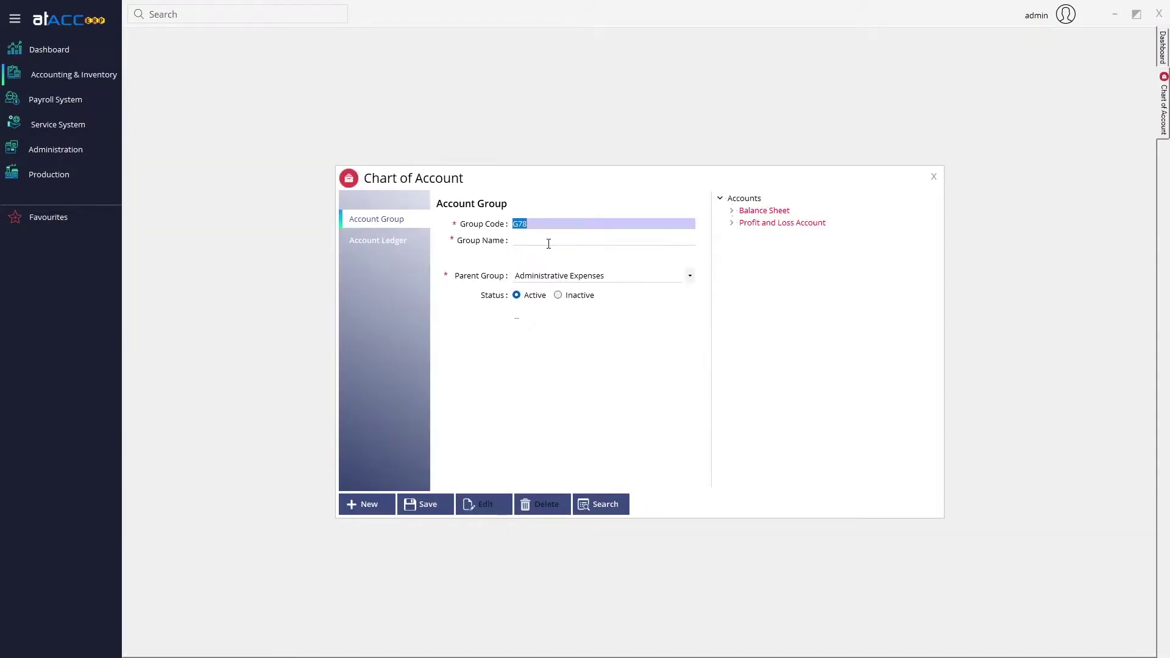
{"action": "left_click", "coordinate": [404, 247]}
Save a new account ledger named "production expense" under the parent group Indirect Expenses
{"action": "left_click", "coordinate": [557, 240]}
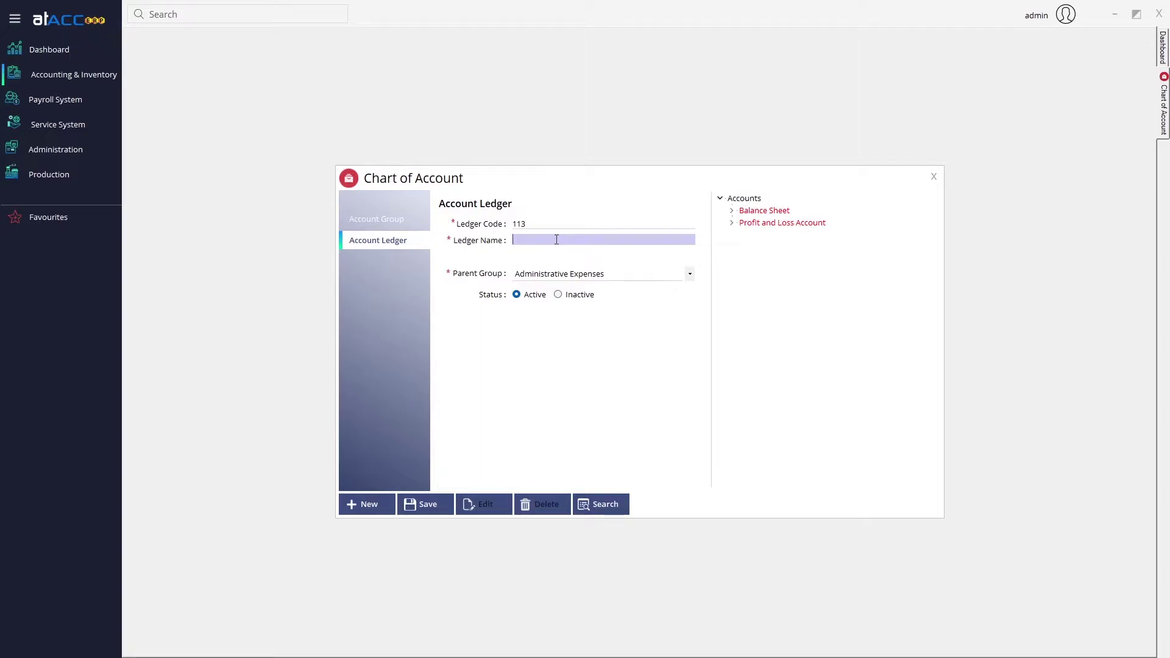
{"action": "type", "text": "production expense"}
{"action": "key", "text": "Tab"}
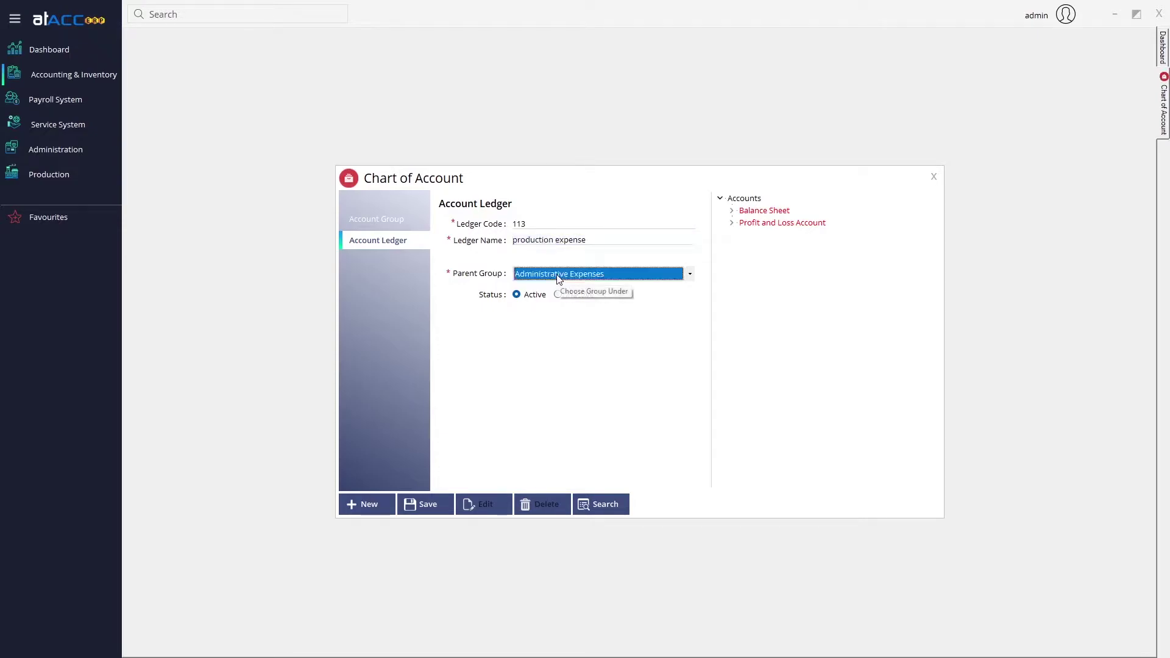
{"action": "type", "text": "ind"}
{"action": "key", "text": "Tab"}
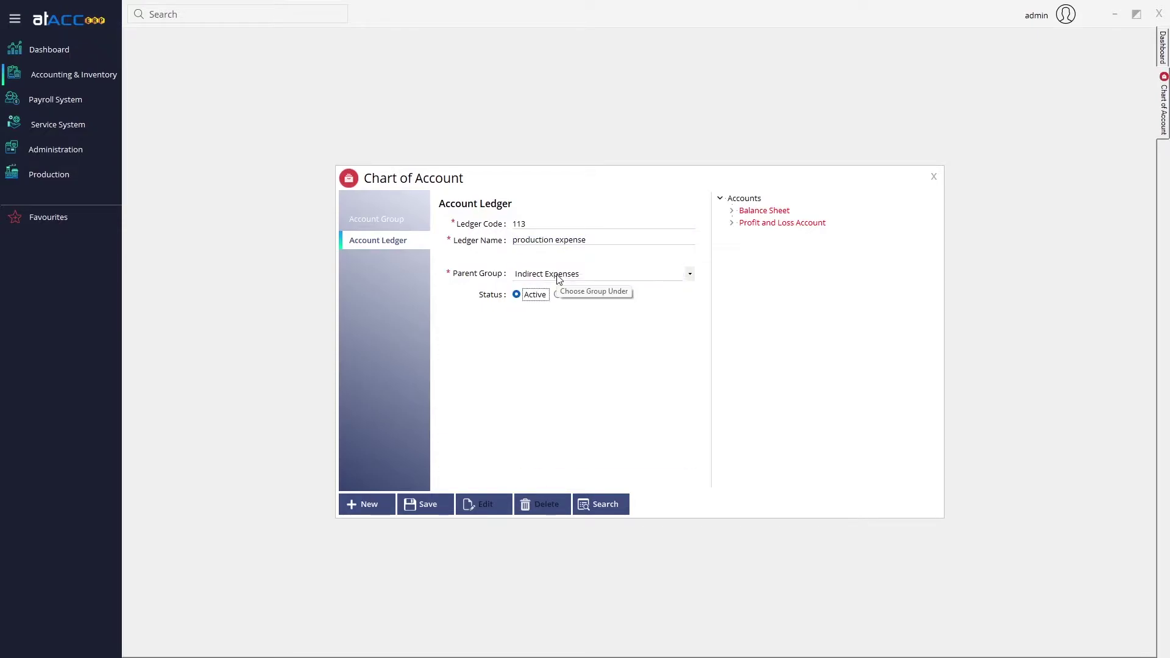
{"action": "left_click", "coordinate": [430, 506]}
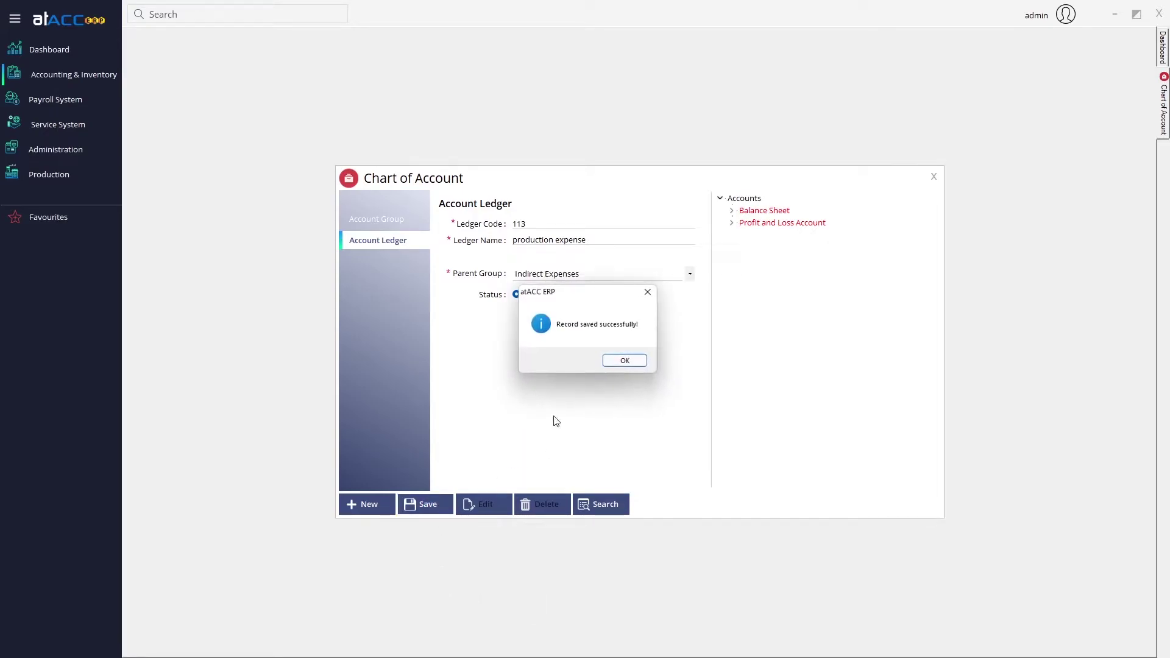
{"action": "left_click", "coordinate": [624, 362]}
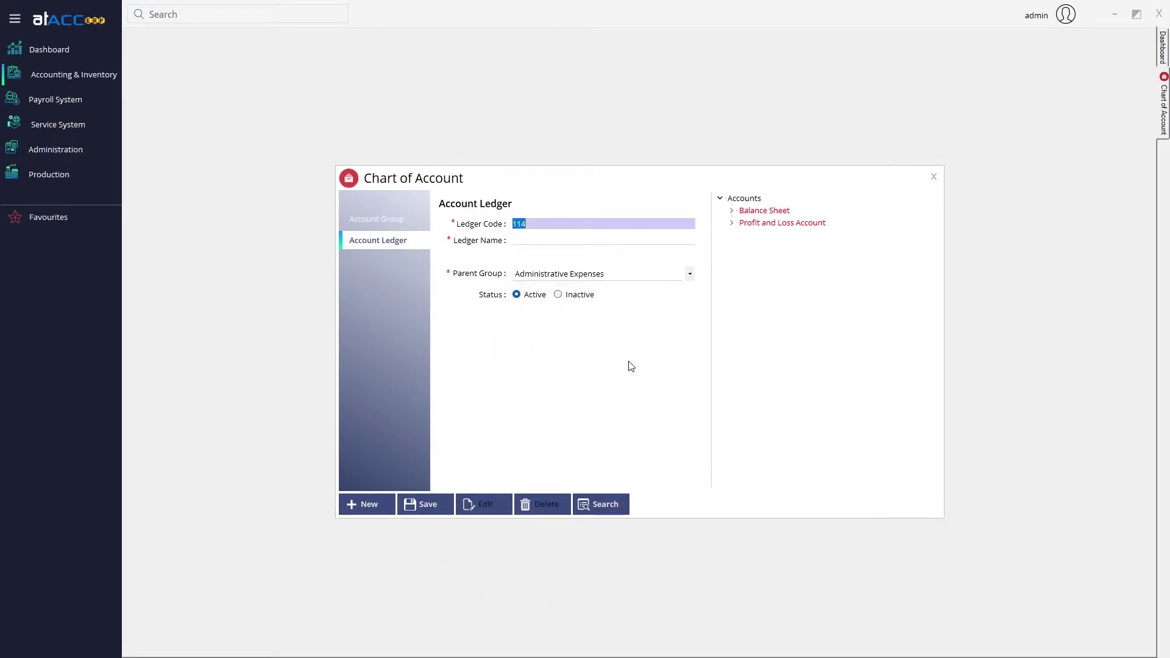
Examine the ledgers under Indirect Expenses in the Profit and Loss account tree, and close the Chart of Account
{"action": "left_click", "coordinate": [735, 224]}
{"action": "left_click", "coordinate": [743, 235]}
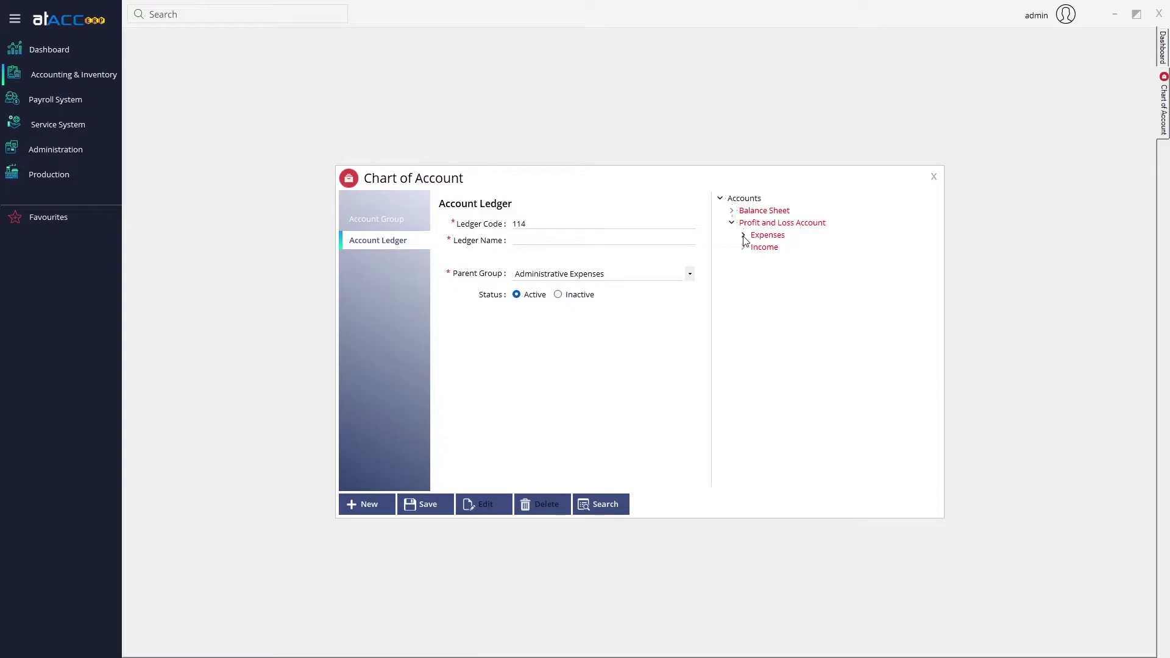
{"action": "left_click", "coordinate": [754, 260]}
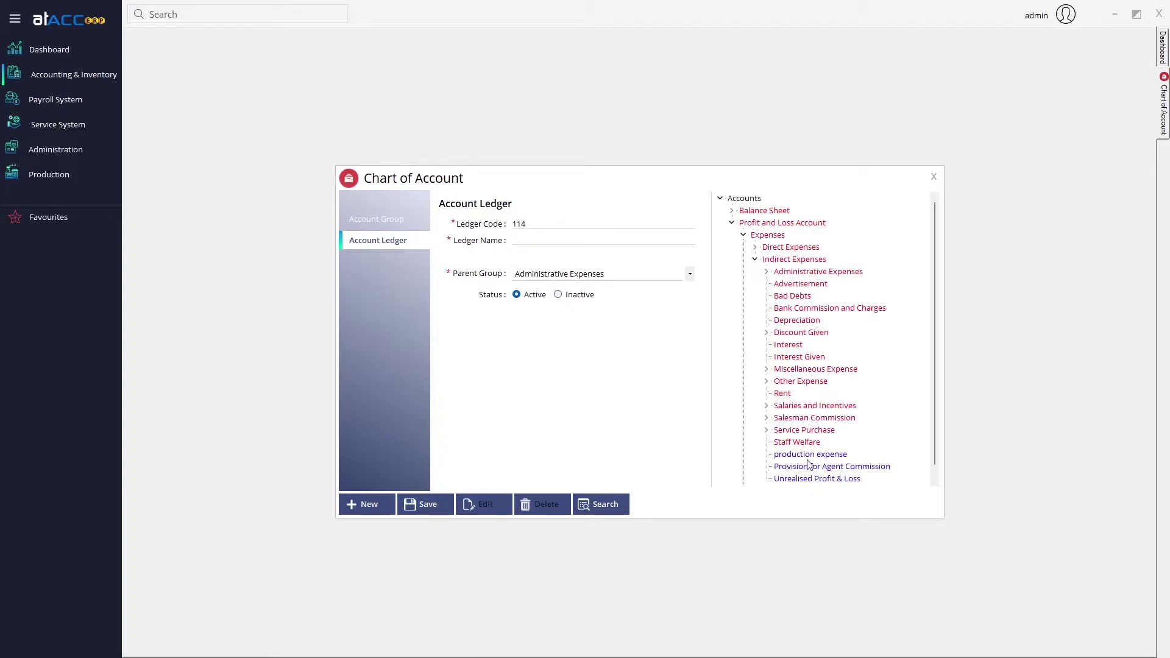
{"action": "left_click", "coordinate": [534, 240]}
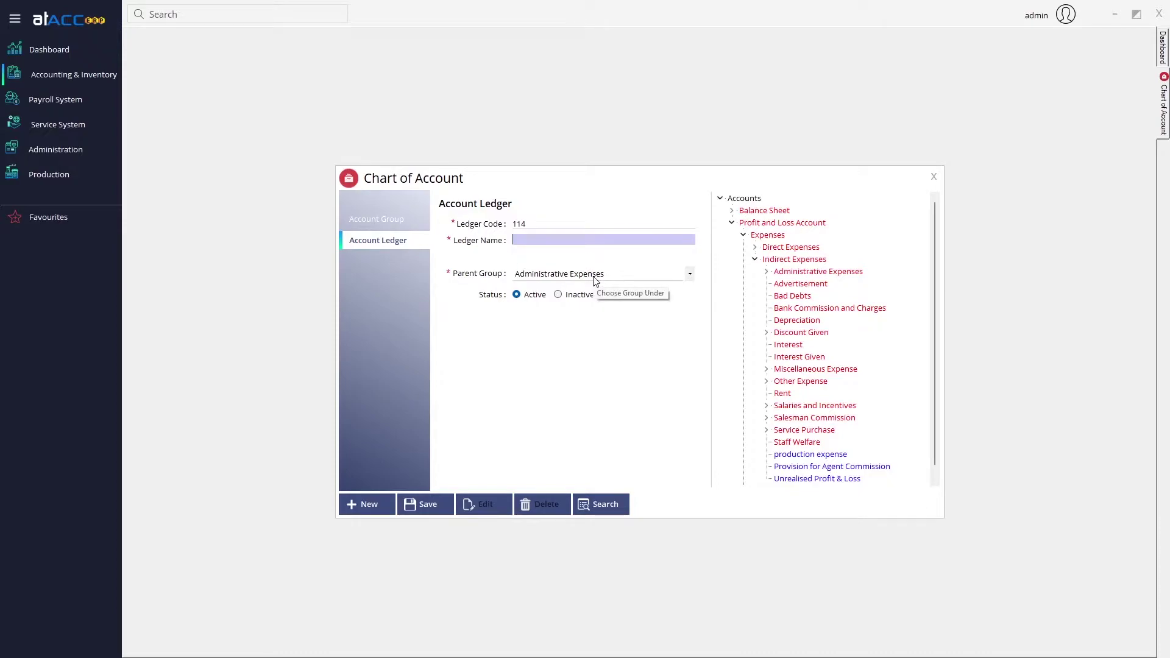
{"action": "left_click", "coordinate": [934, 176]}
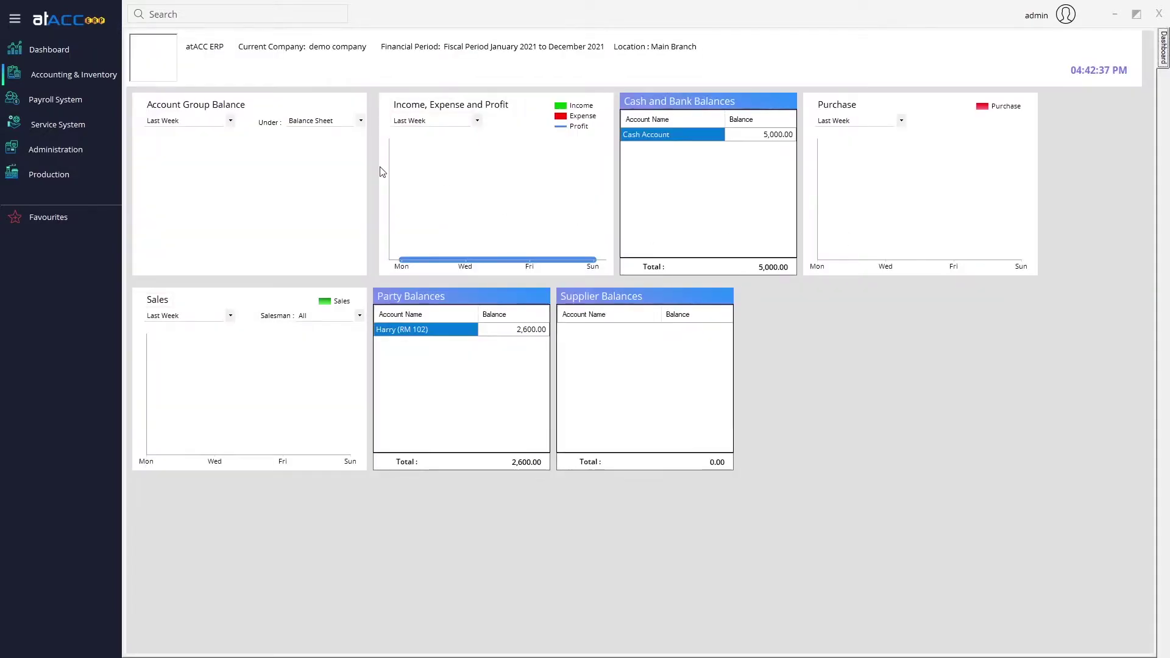
Start a new production resource named "packing charge" with the unit "unit A" and a rate of 100
{"action": "left_click", "coordinate": [76, 178]}
{"action": "mouse_move", "coordinate": [170, 190]}
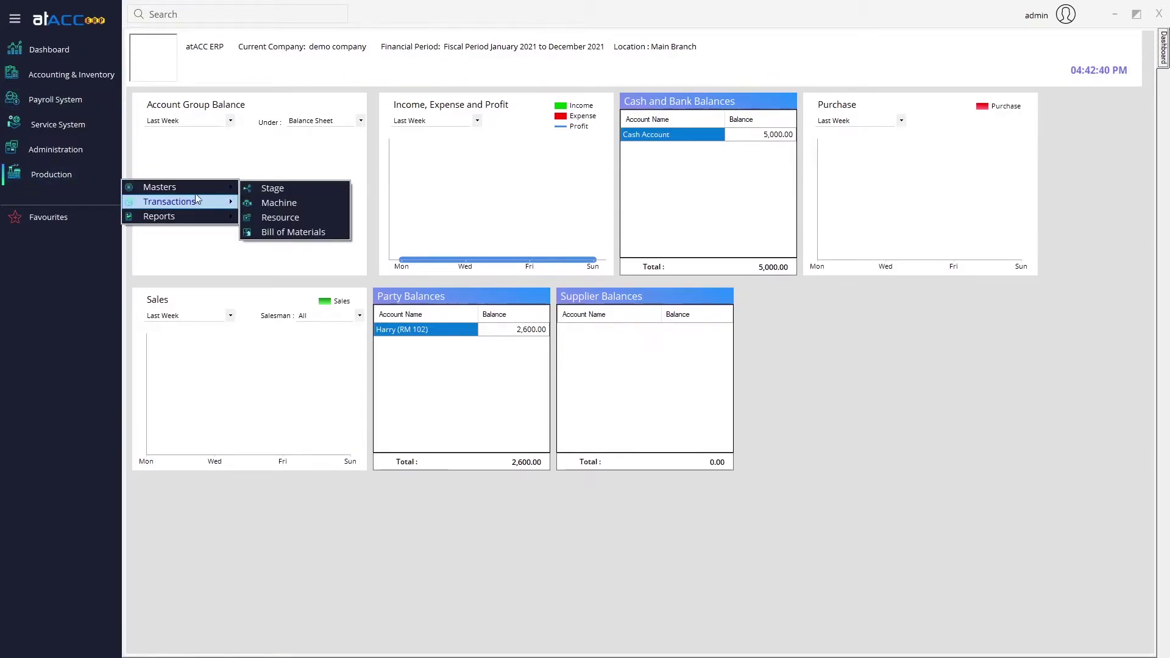
{"action": "left_click", "coordinate": [279, 217]}
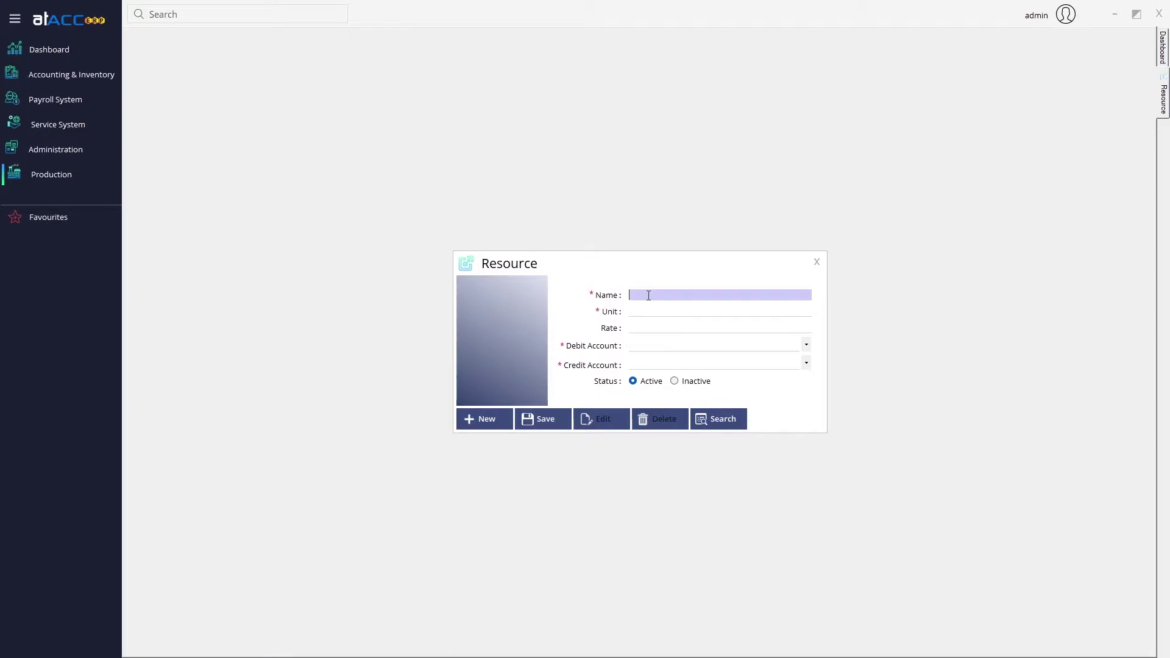
{"action": "type", "text": "packing charge"}
{"action": "left_click", "coordinate": [649, 314]}
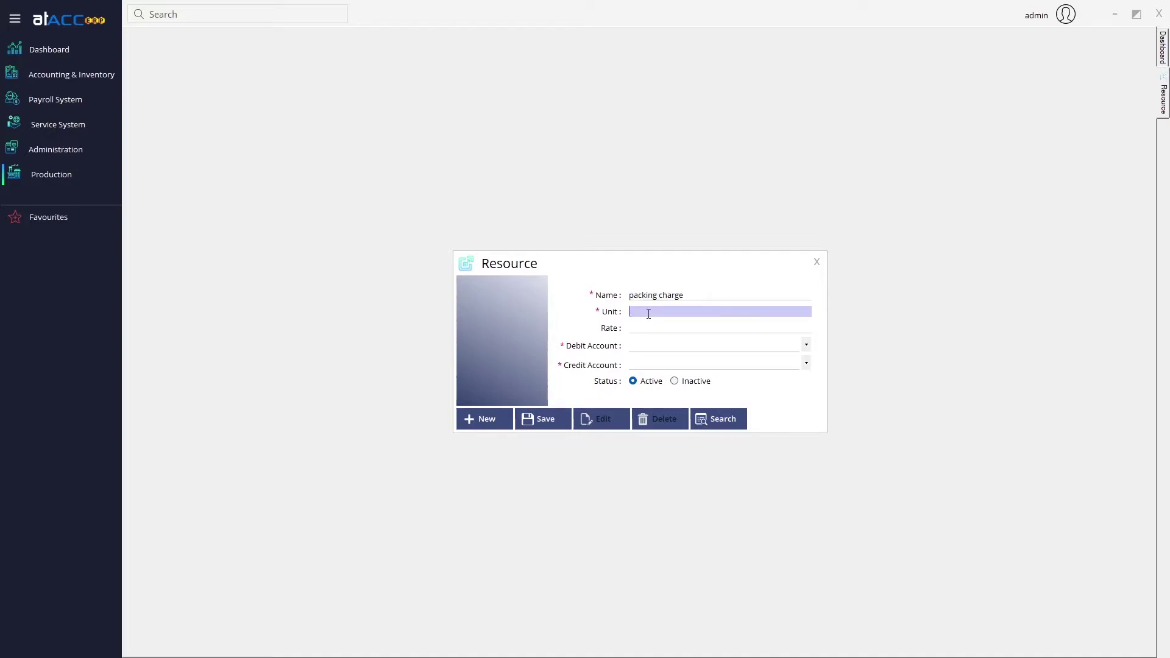
{"action": "type", "text": "unit A"}
{"action": "left_click", "coordinate": [653, 329]}
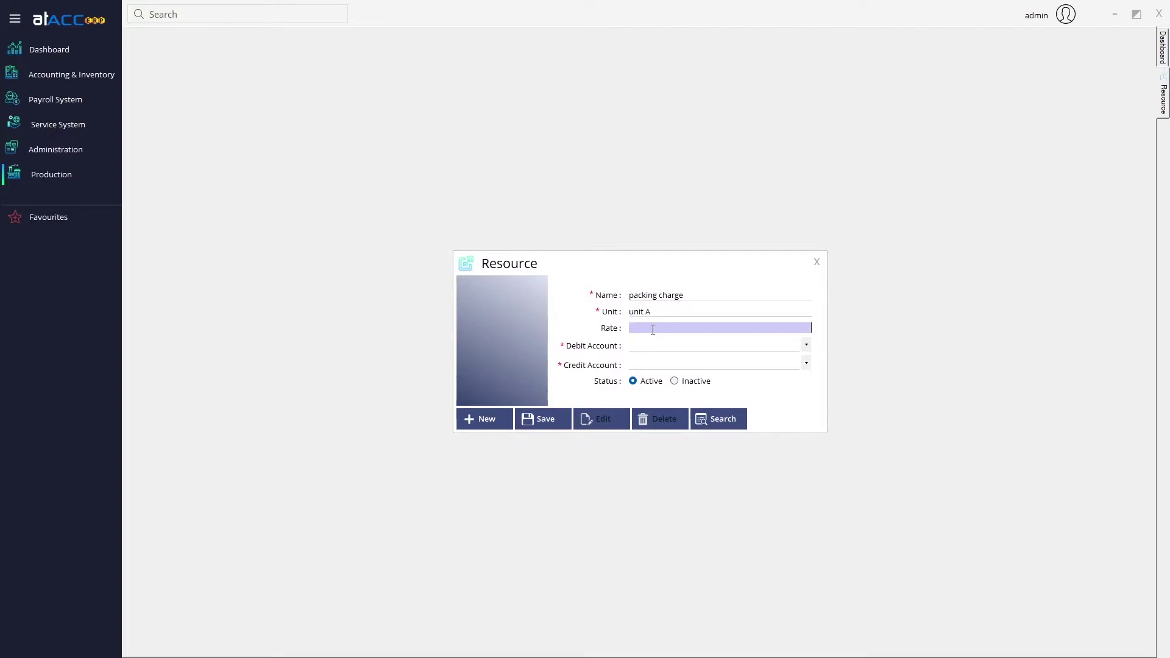
{"action": "type", "text": "100"}
{"action": "key", "text": "Tab"}
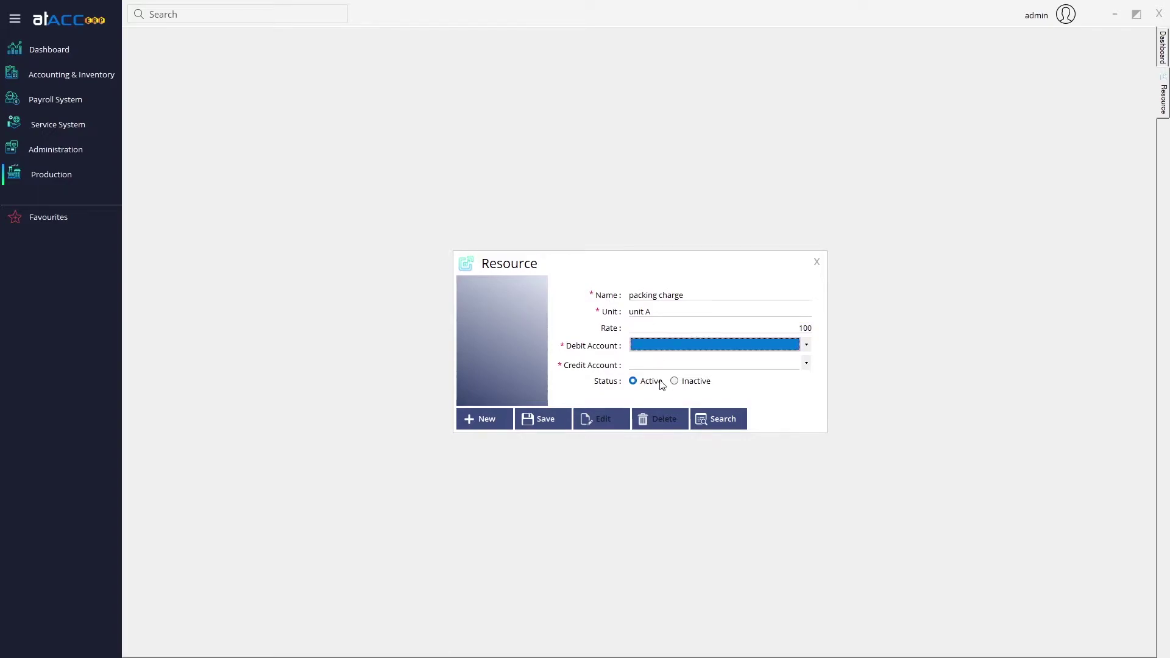
Set the resource's debit account to production expense and credit account to Cash Account, and save and close it
{"action": "left_click", "coordinate": [805, 345]}
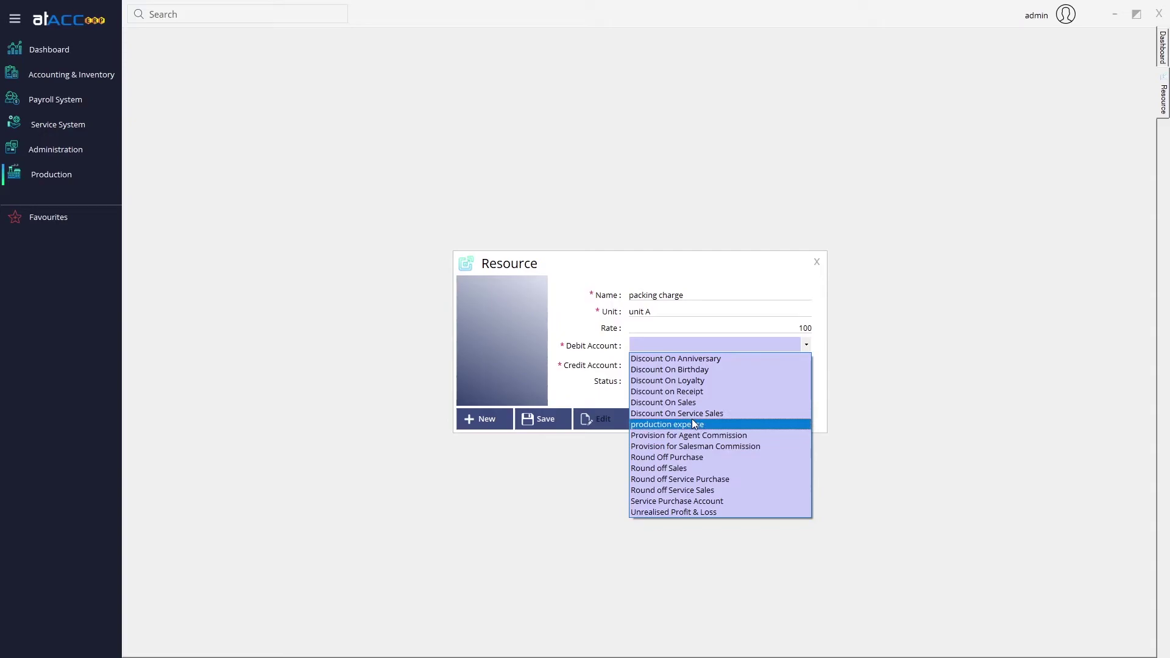
{"action": "left_click", "coordinate": [692, 418]}
{"action": "left_click", "coordinate": [697, 365]}
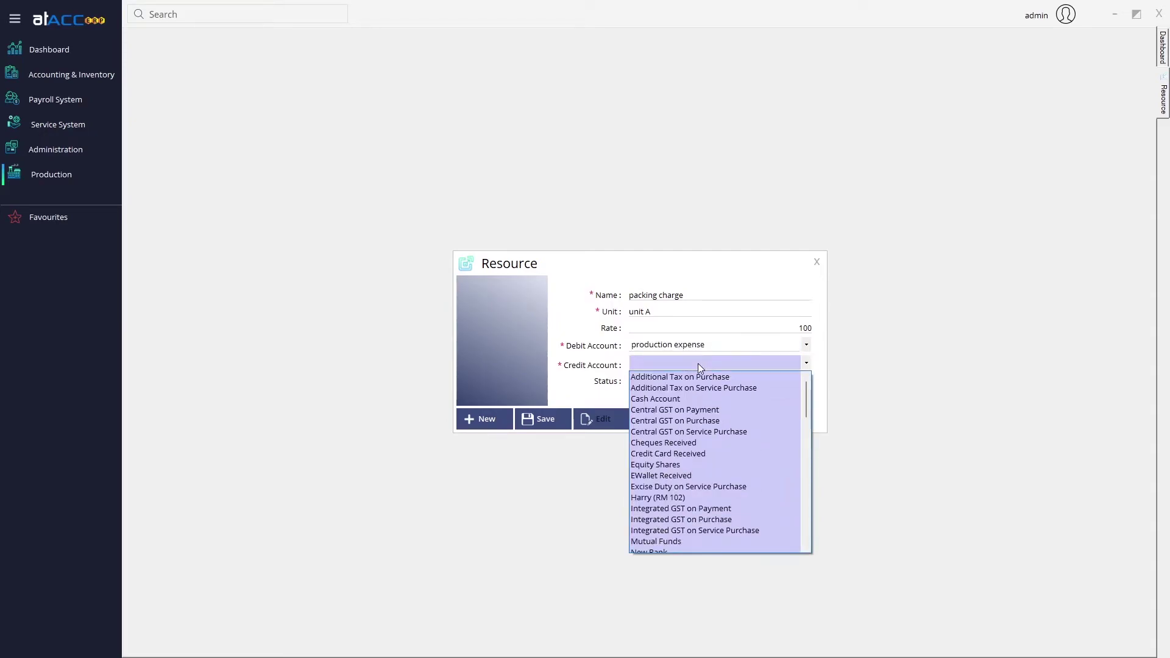
{"action": "left_click", "coordinate": [705, 398]}
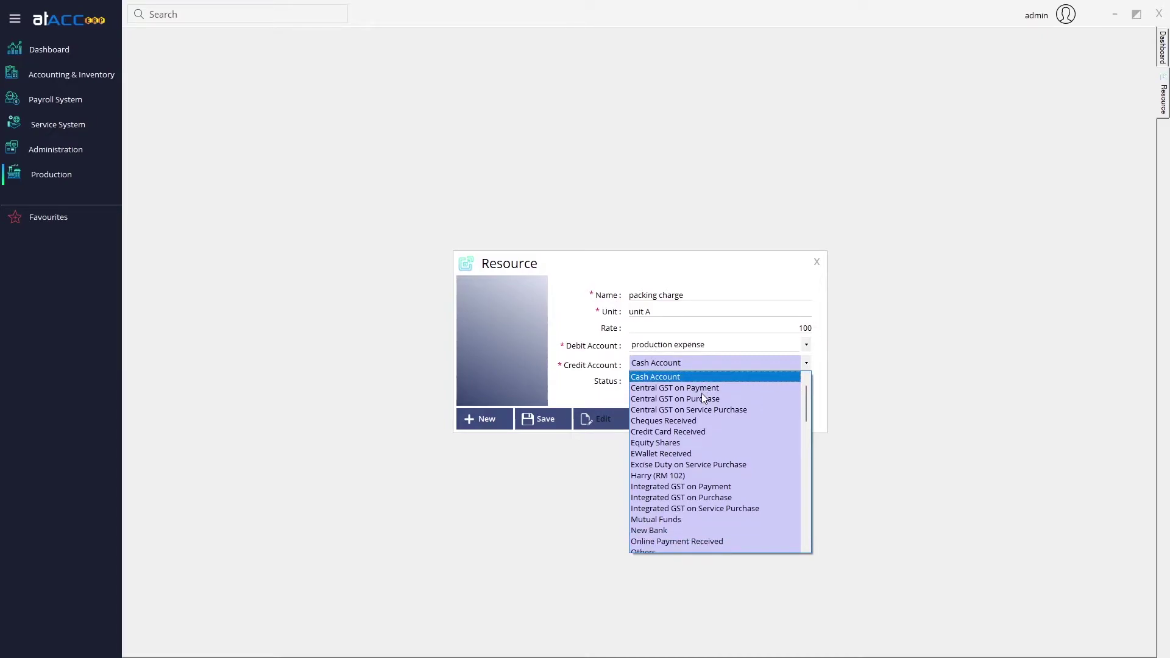
{"action": "key", "text": "ctrl+s"}
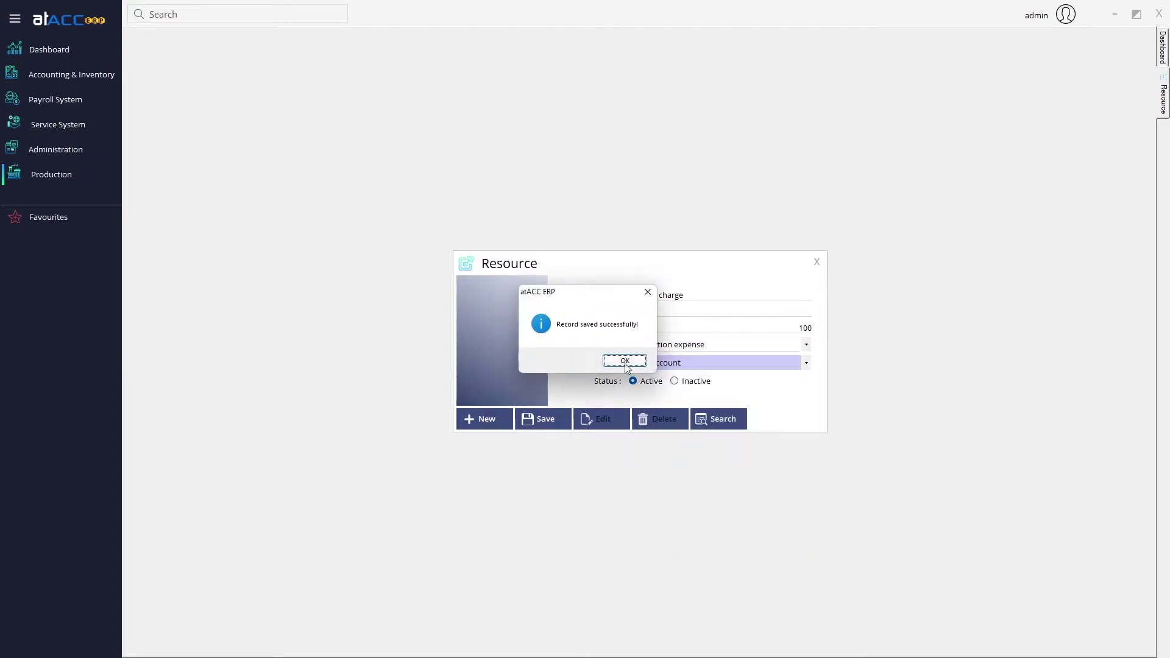
{"action": "left_click", "coordinate": [623, 360]}
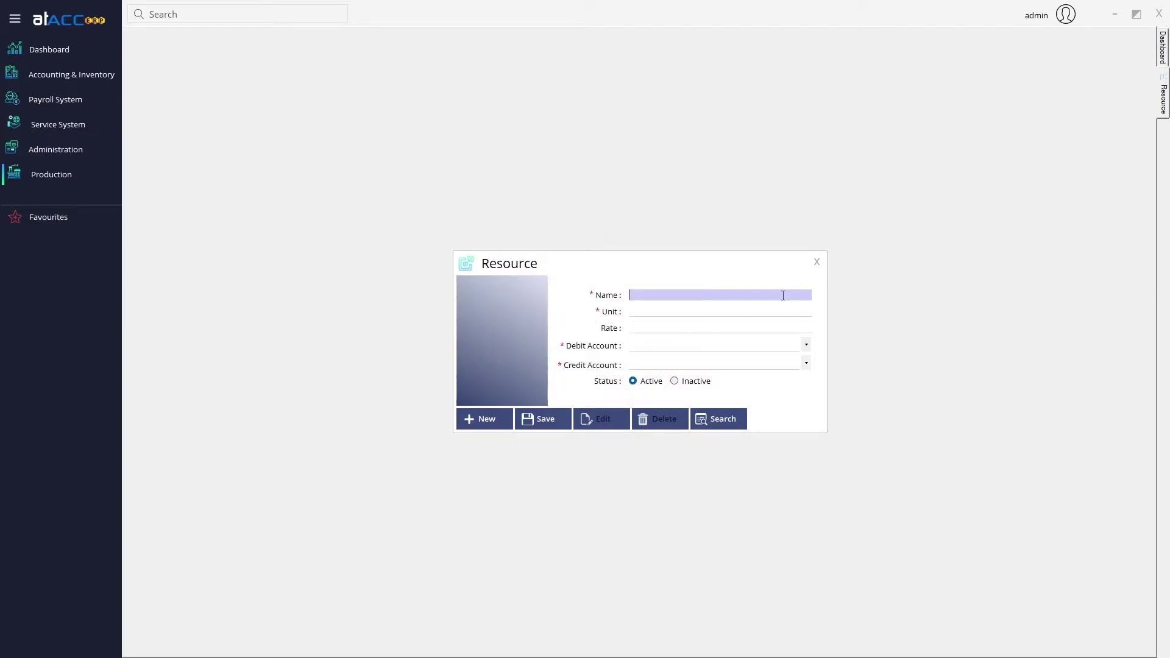
{"action": "left_click", "coordinate": [816, 263]}
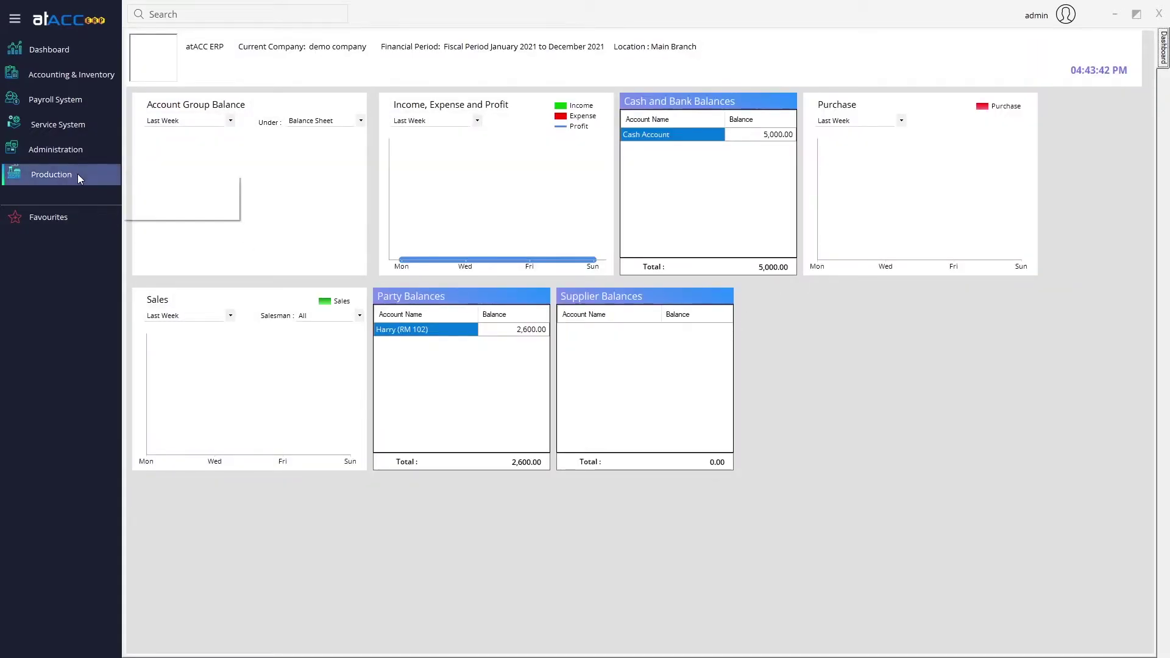
Open the existing "juice" record in the Production module's Bill of Materials master and make it editable
{"action": "mouse_move", "coordinate": [207, 182]}
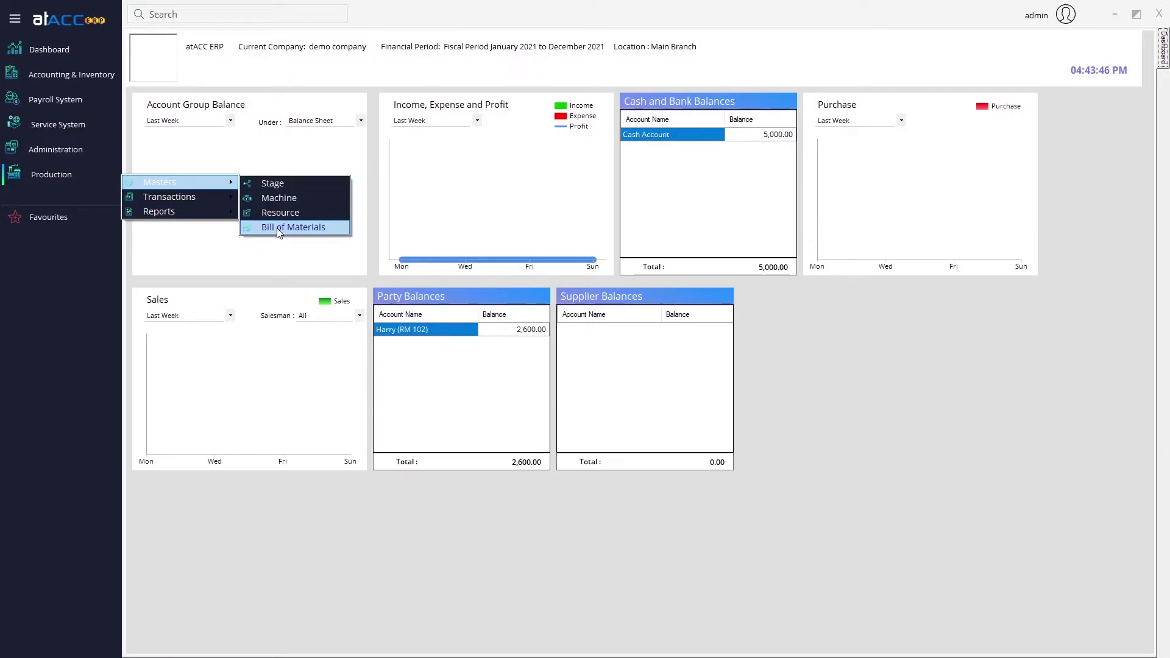
{"action": "left_click", "coordinate": [281, 228]}
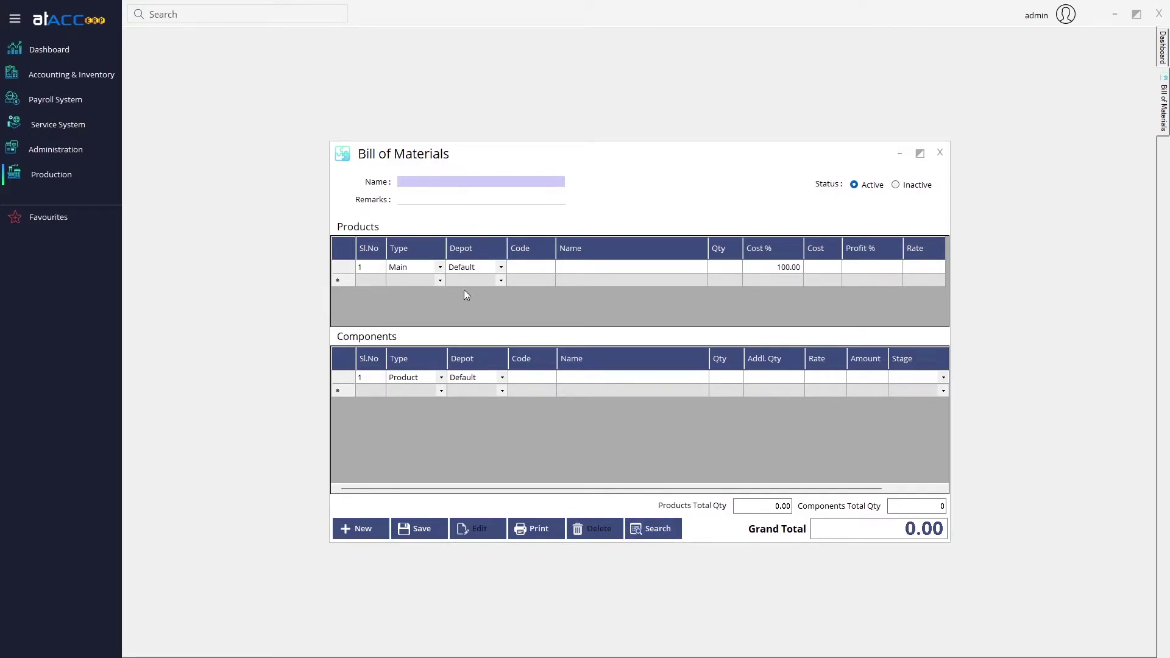
{"action": "left_click", "coordinate": [653, 528]}
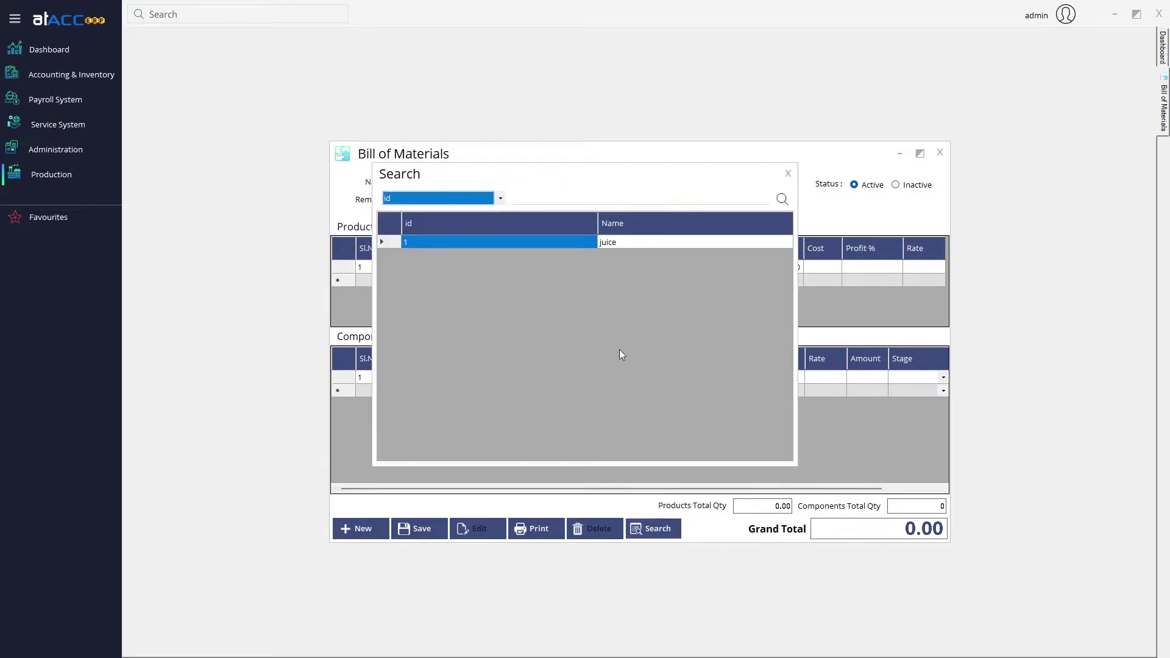
{"action": "double_click", "coordinate": [600, 240]}
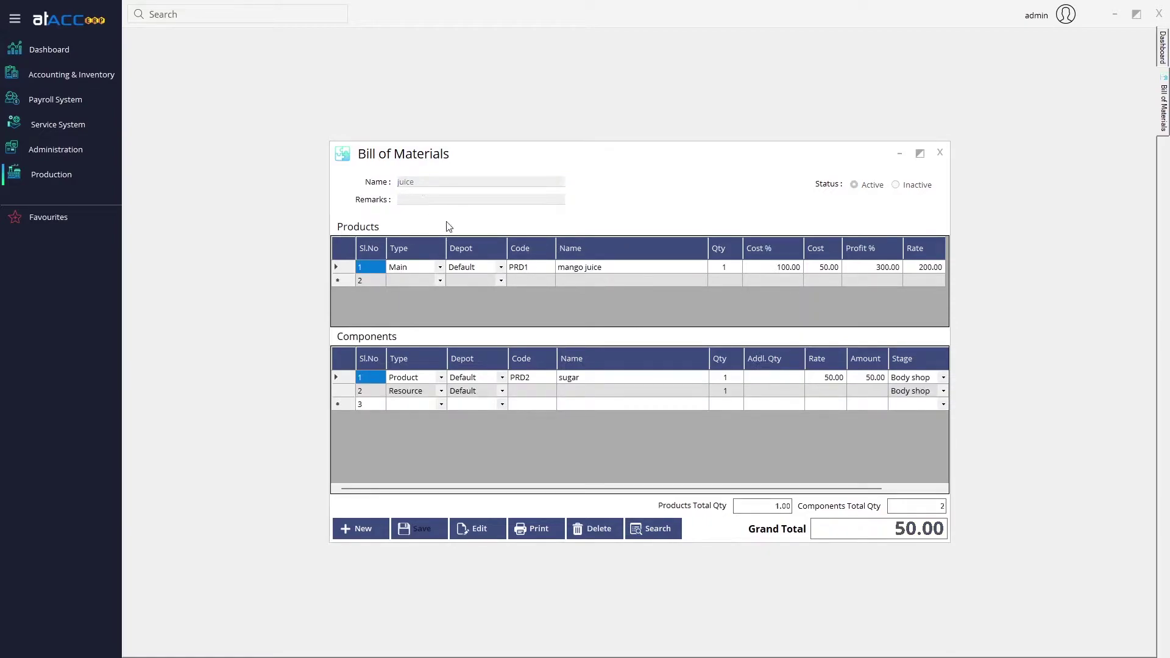
{"action": "left_click", "coordinate": [471, 534]}
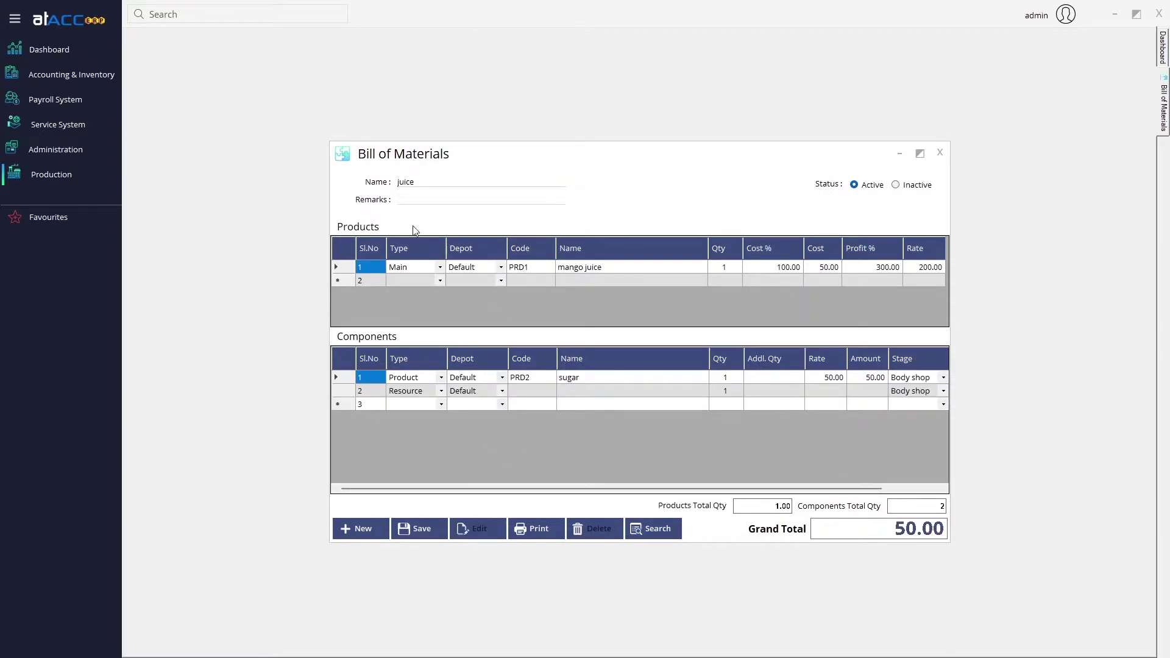
{"action": "left_click", "coordinate": [435, 183]}
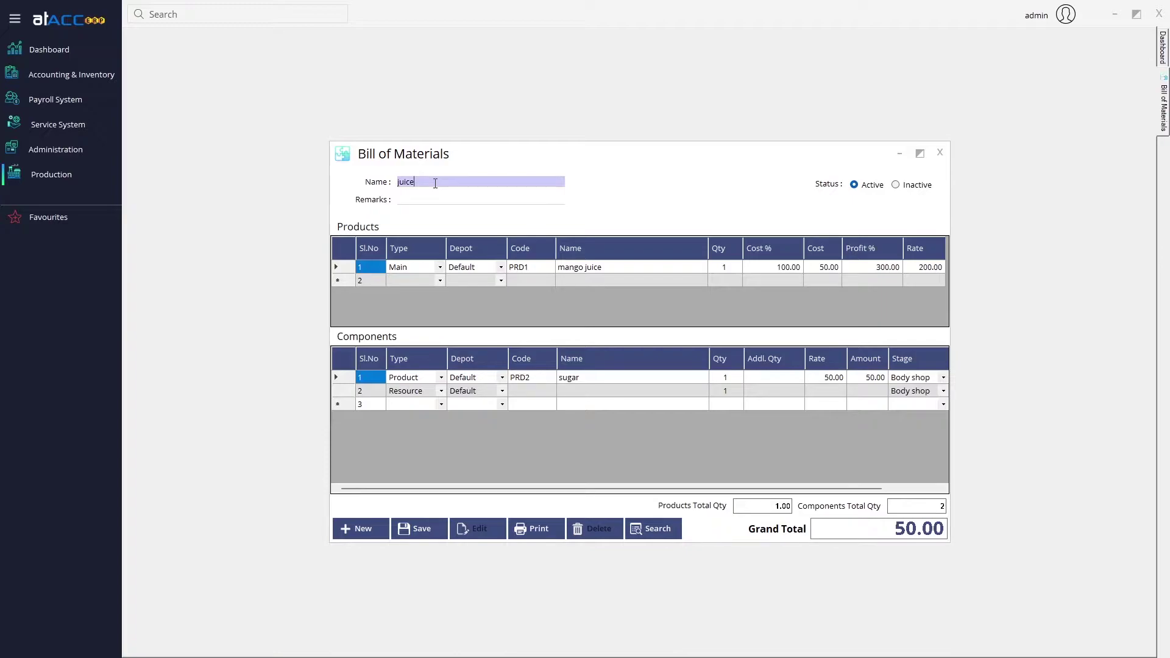
{"action": "left_click", "coordinate": [434, 197]}
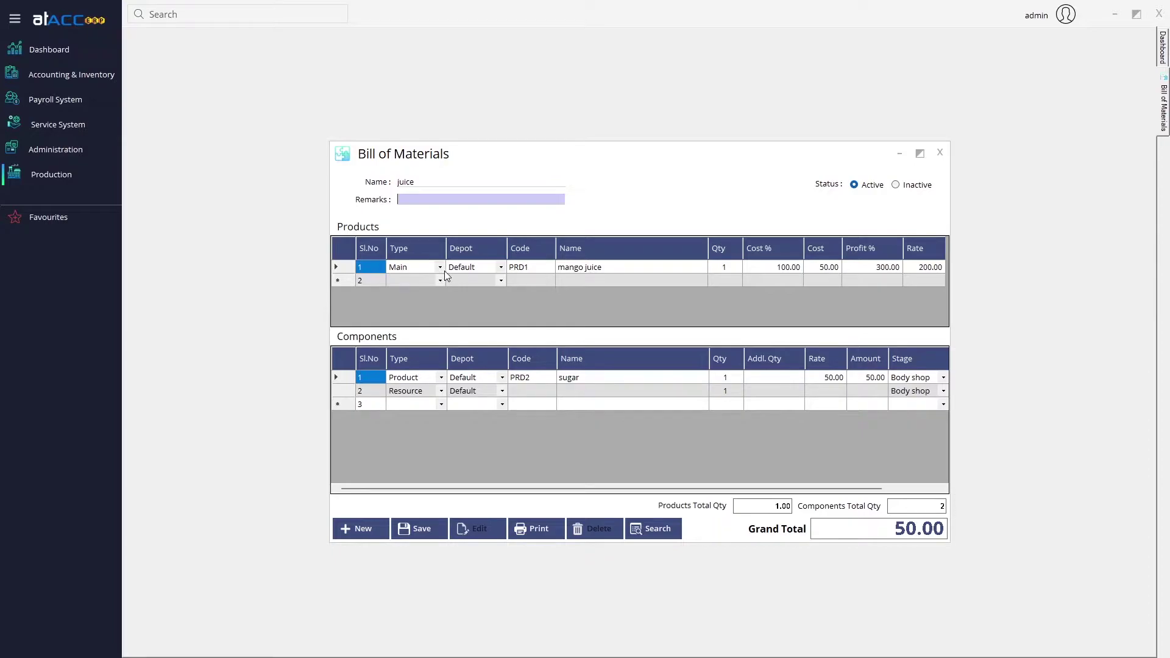
Add a second line of type By-Product with the Default depot to the bill's Products, leaving its name empty
{"action": "left_click", "coordinate": [620, 272]}
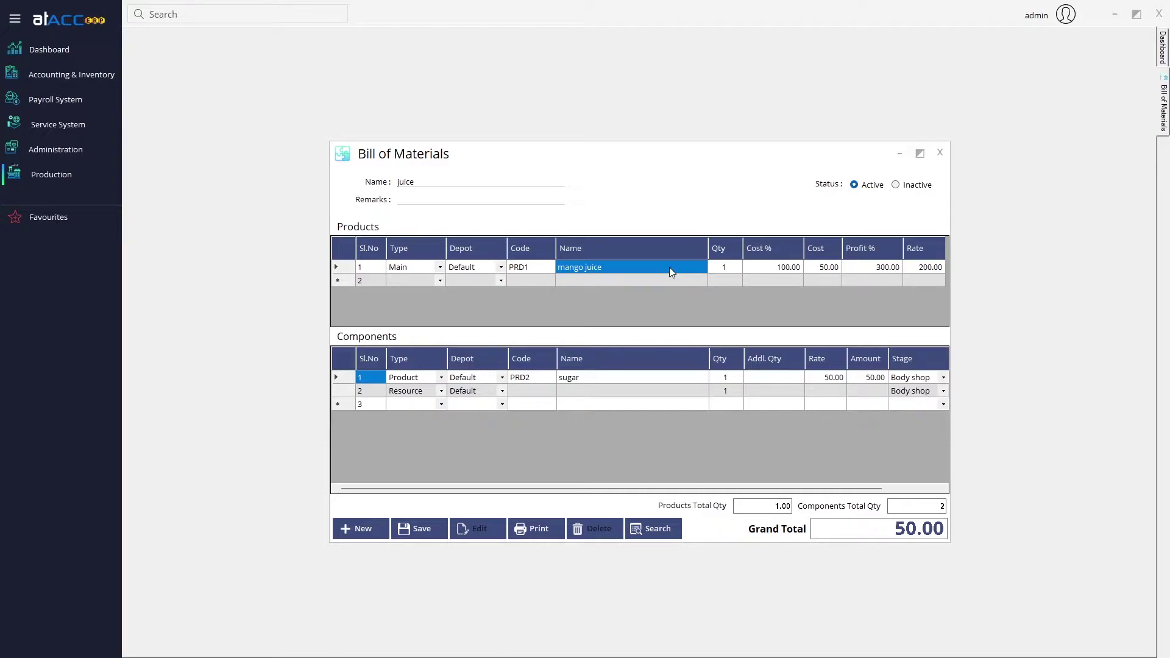
{"action": "key", "text": "Return"}
{"action": "key", "text": "Return"}
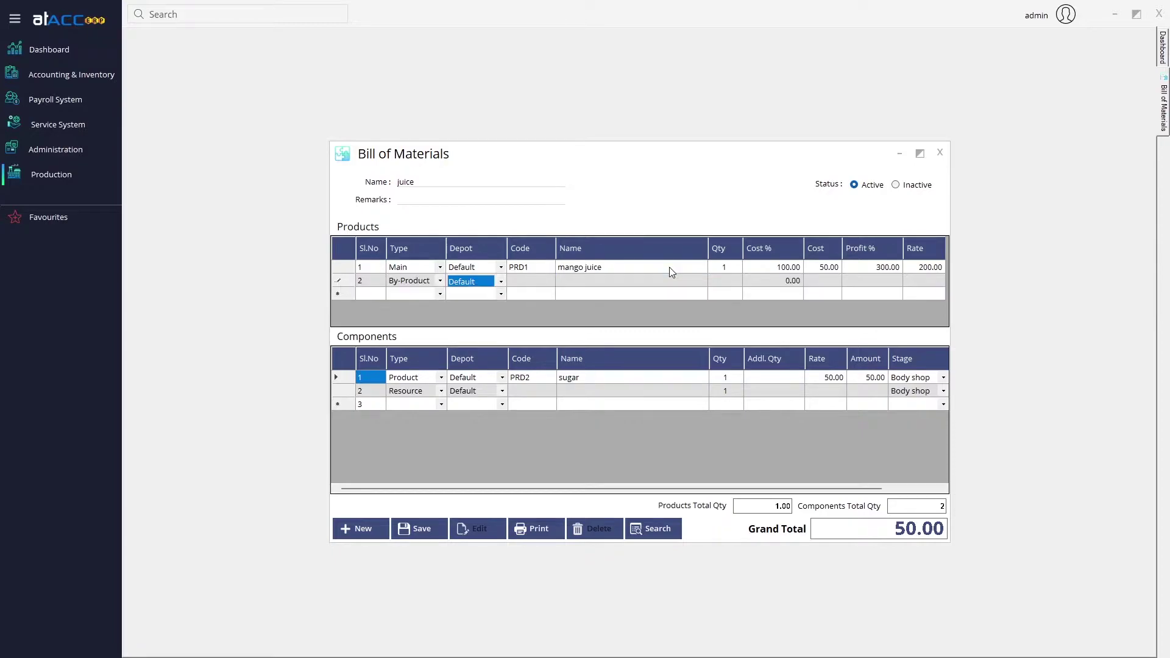
{"action": "key", "text": "Return"}
{"action": "key", "text": "shift+Tab"}
{"action": "left_click", "coordinate": [601, 283]}
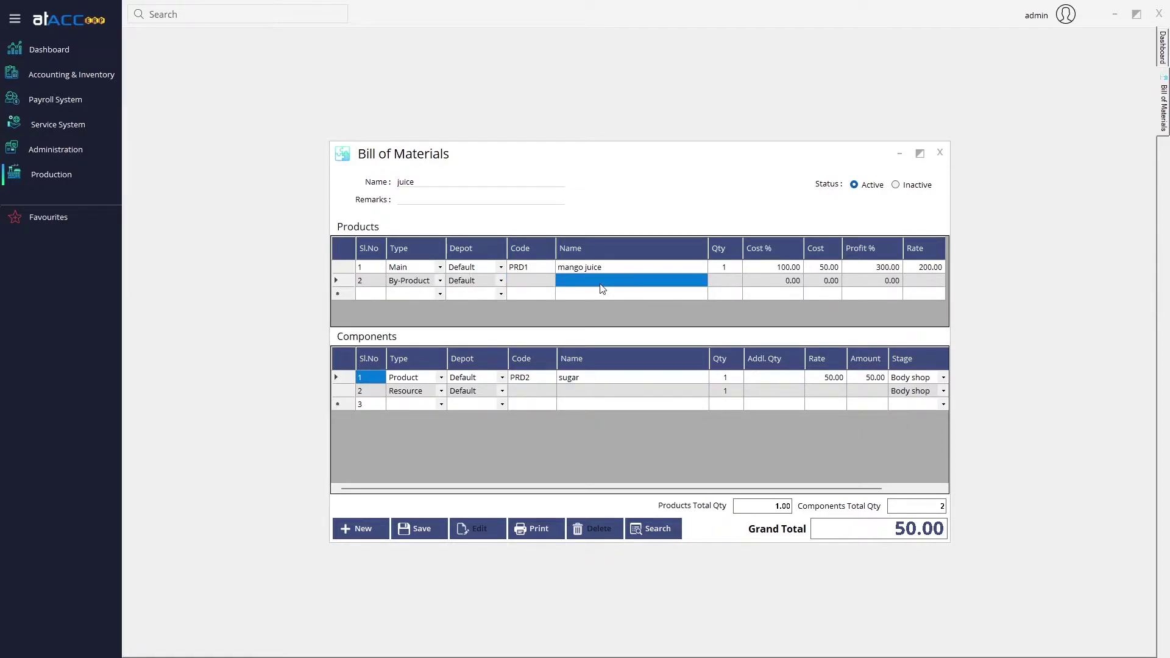
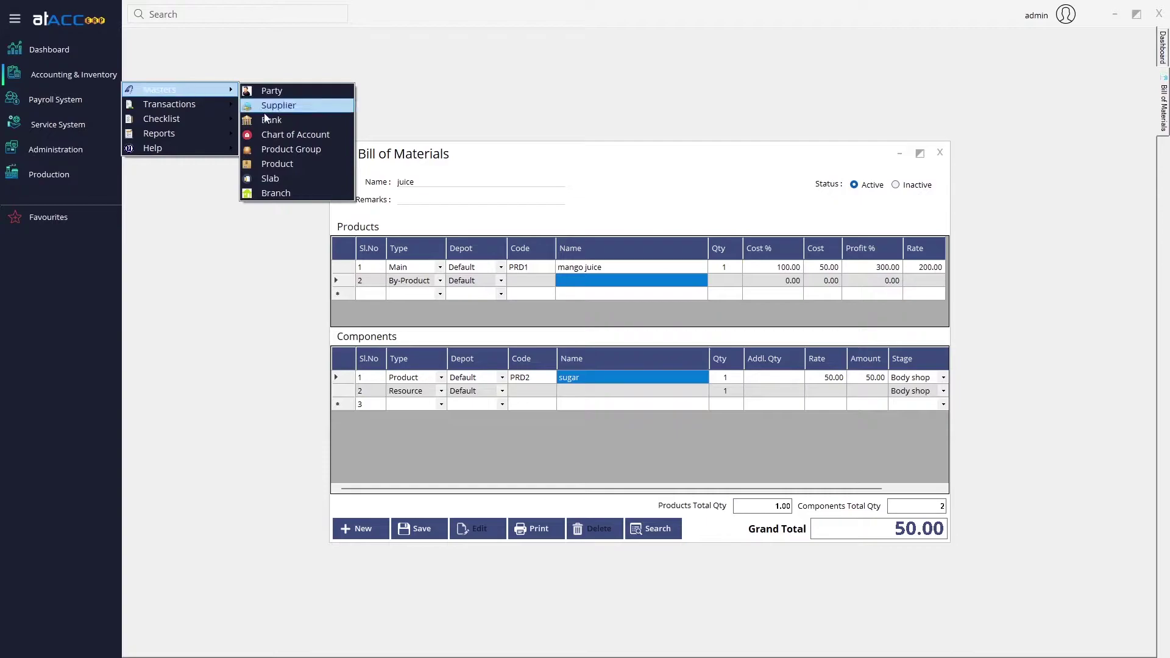
Start a new product master record named "mango pulp essence" in the product group Master
{"action": "left_click", "coordinate": [275, 163]}
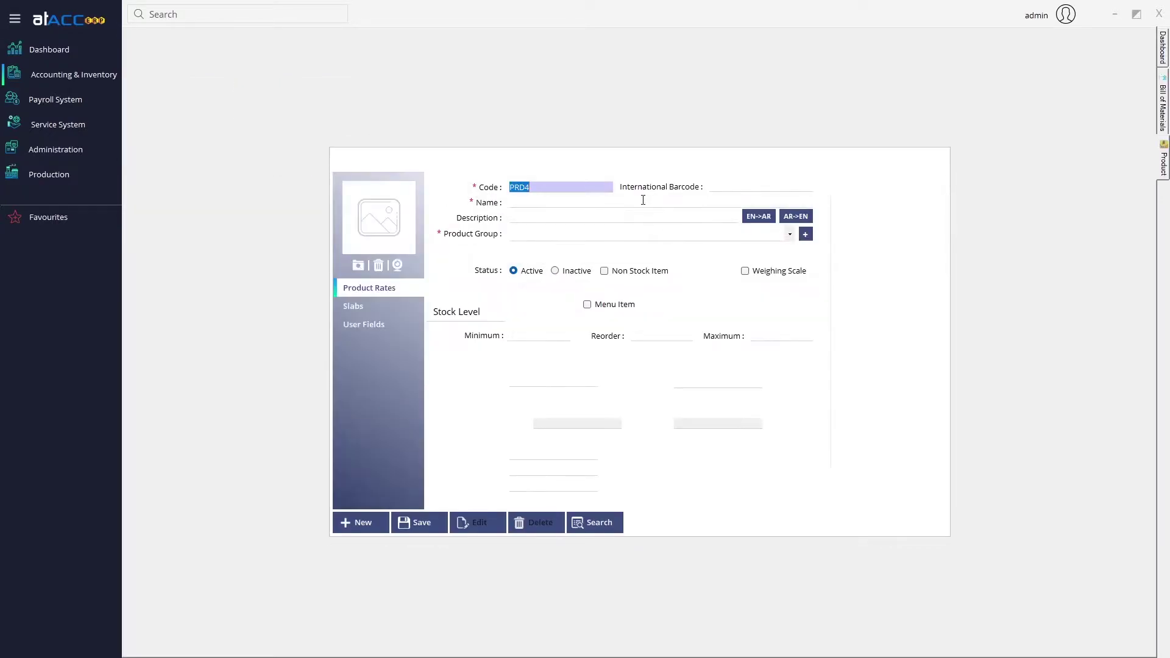
{"action": "type", "text": "mango "}
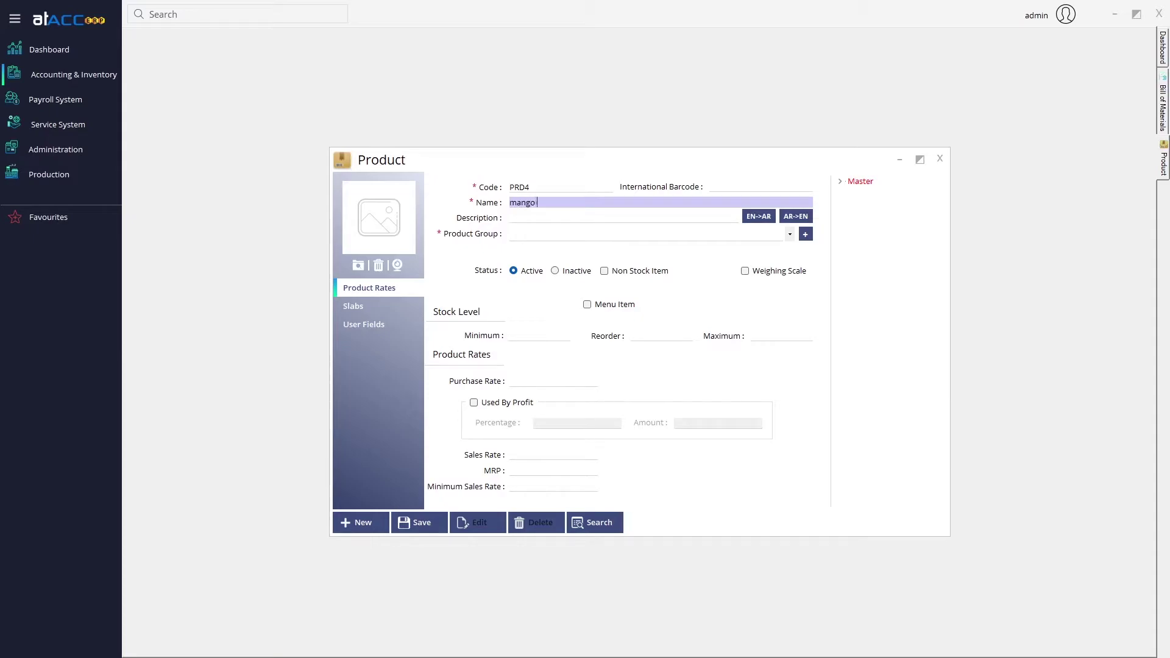
{"action": "type", "text": "pulp essence"}
{"action": "left_click", "coordinate": [613, 234]}
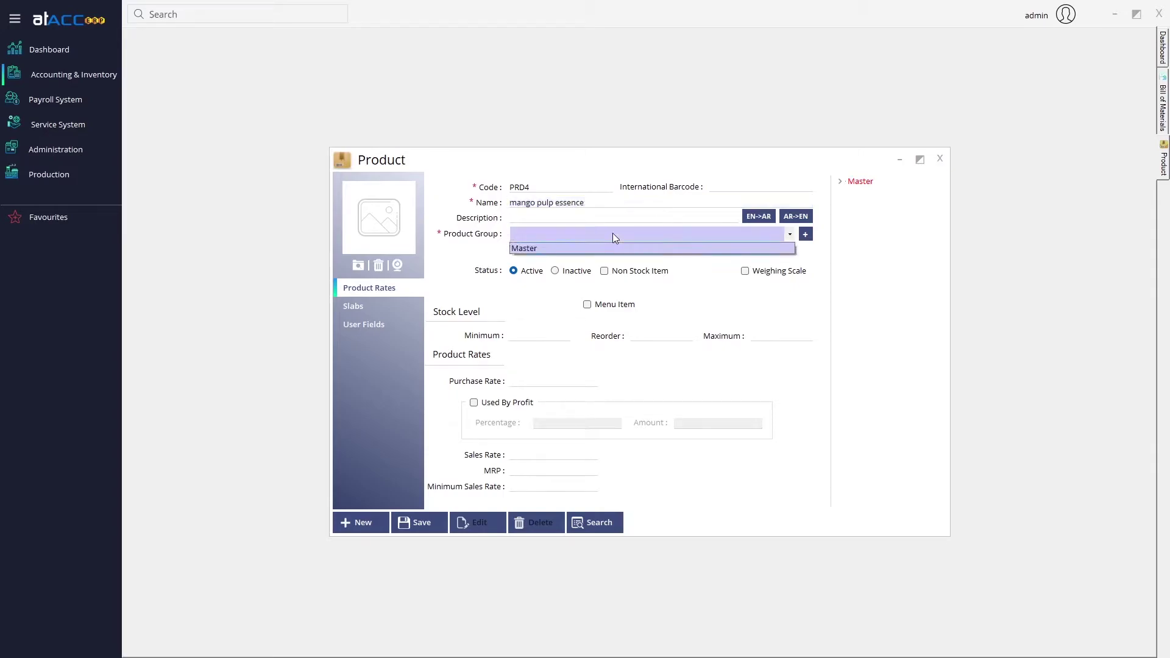
{"action": "key", "text": "Down"}
{"action": "key", "text": "Tab"}
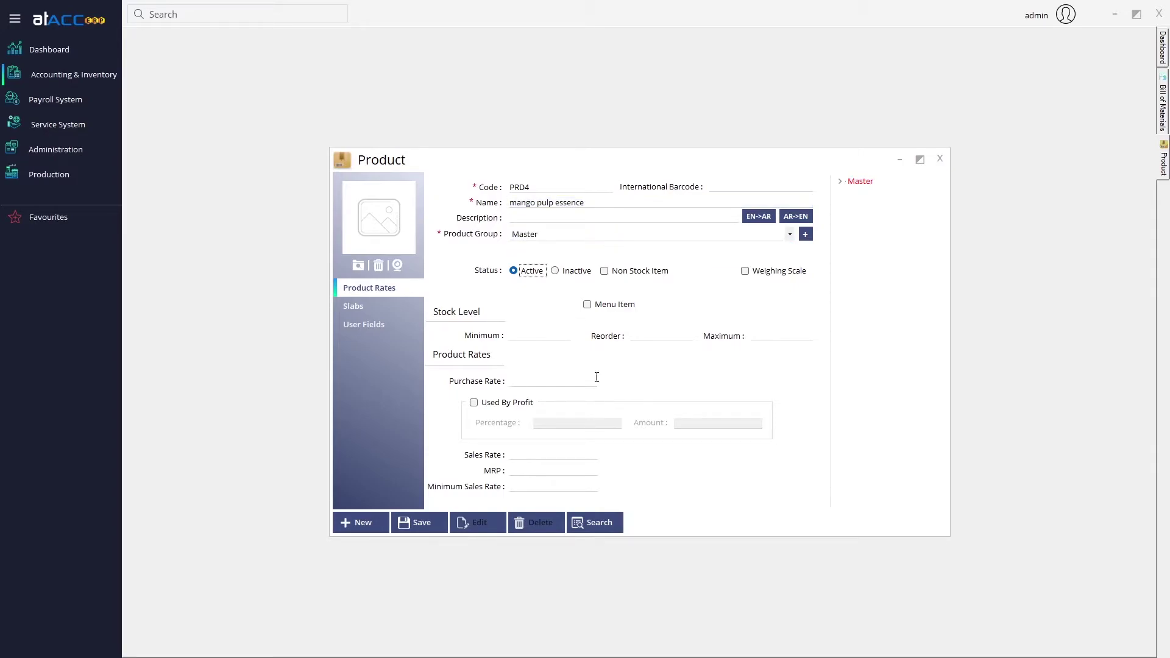
Set the new product's purchase rate to 50 and sales rate to 70, save it and close the Product form
{"action": "left_click", "coordinate": [568, 385]}
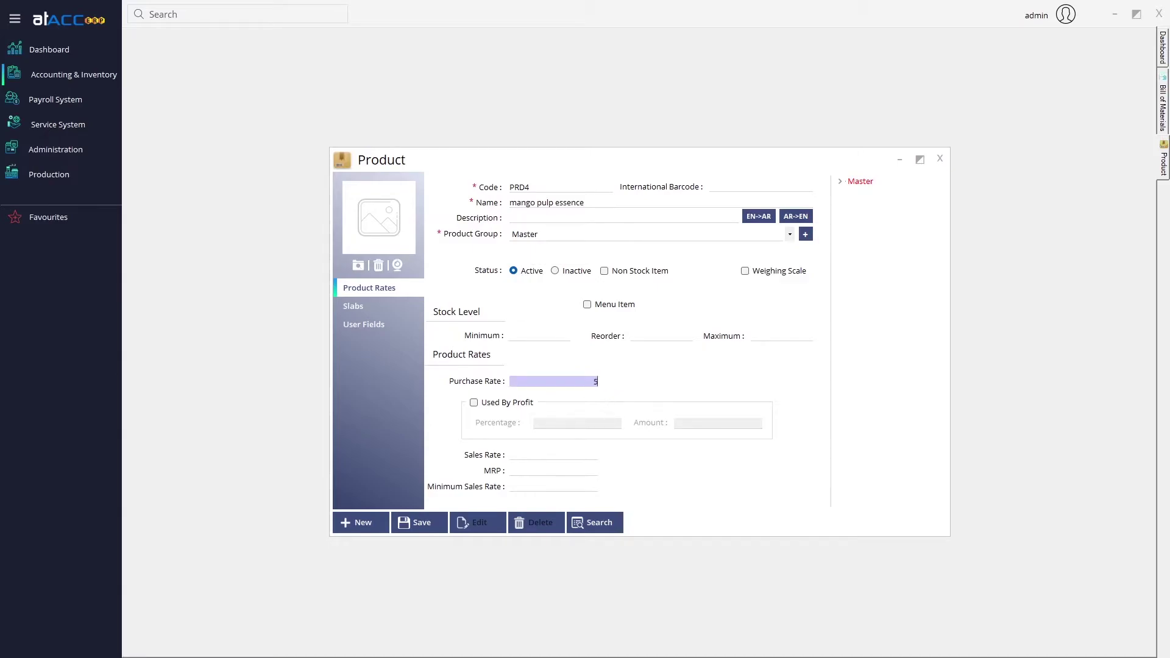
{"action": "type", "text": "50"}
{"action": "key", "text": "Tab"}
{"action": "key", "text": "Tab"}
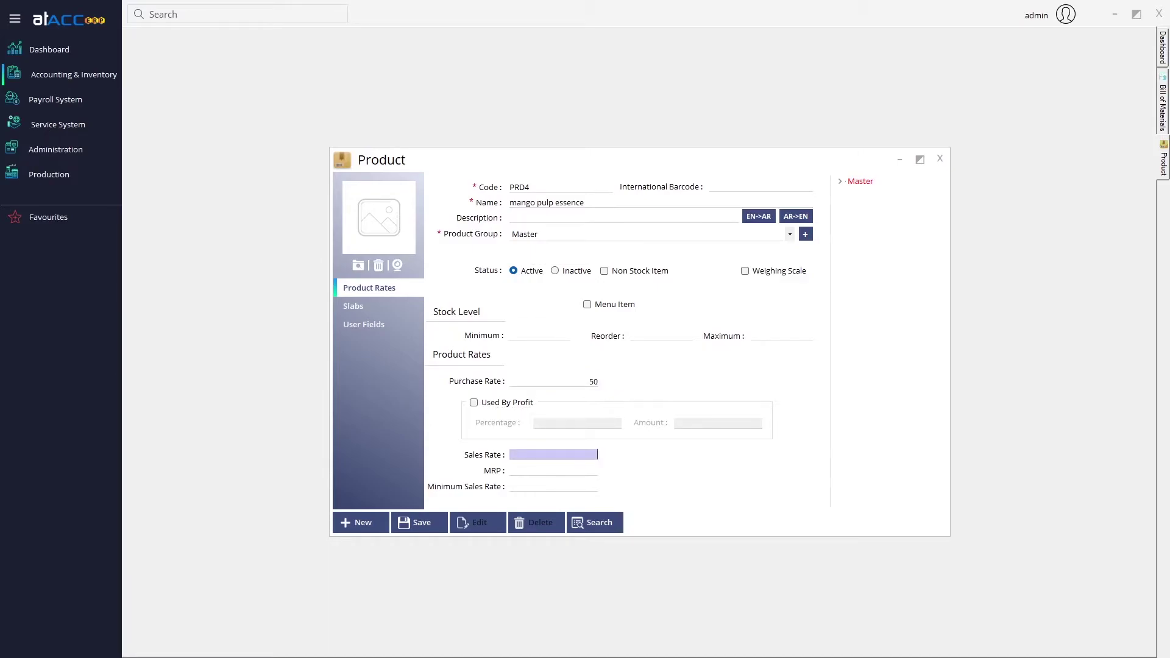
{"action": "type", "text": "70"}
{"action": "key", "text": "Tab"}
{"action": "key", "text": "Tab"}
{"action": "key", "text": "Tab"}
{"action": "left_click", "coordinate": [419, 522]}
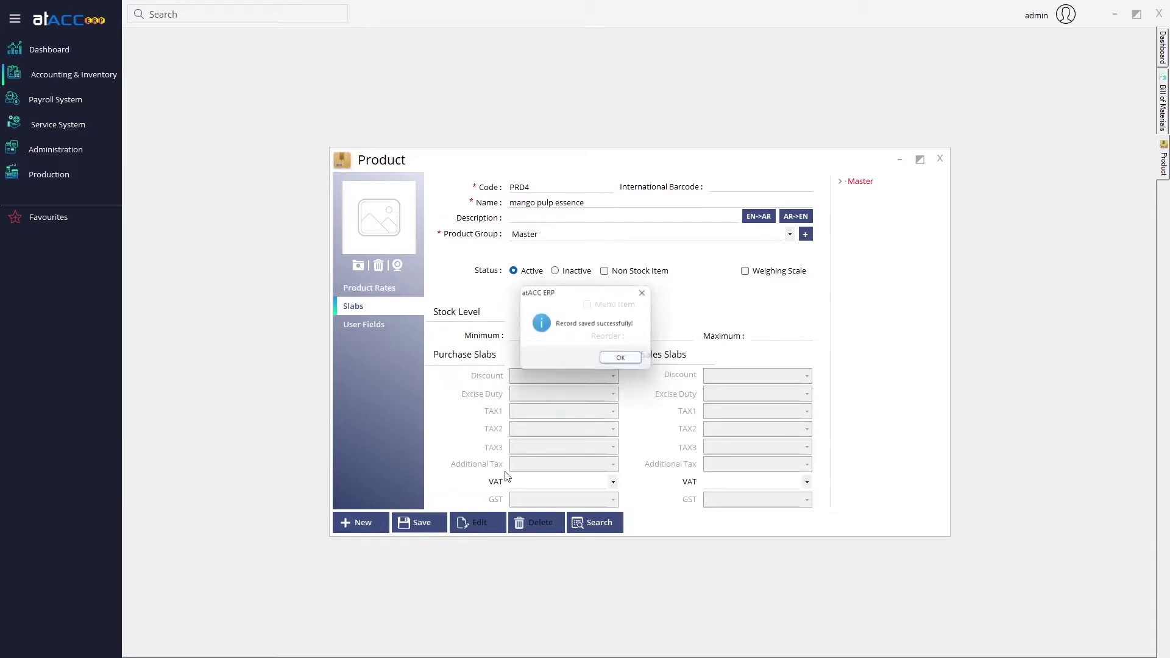
{"action": "left_click", "coordinate": [632, 361]}
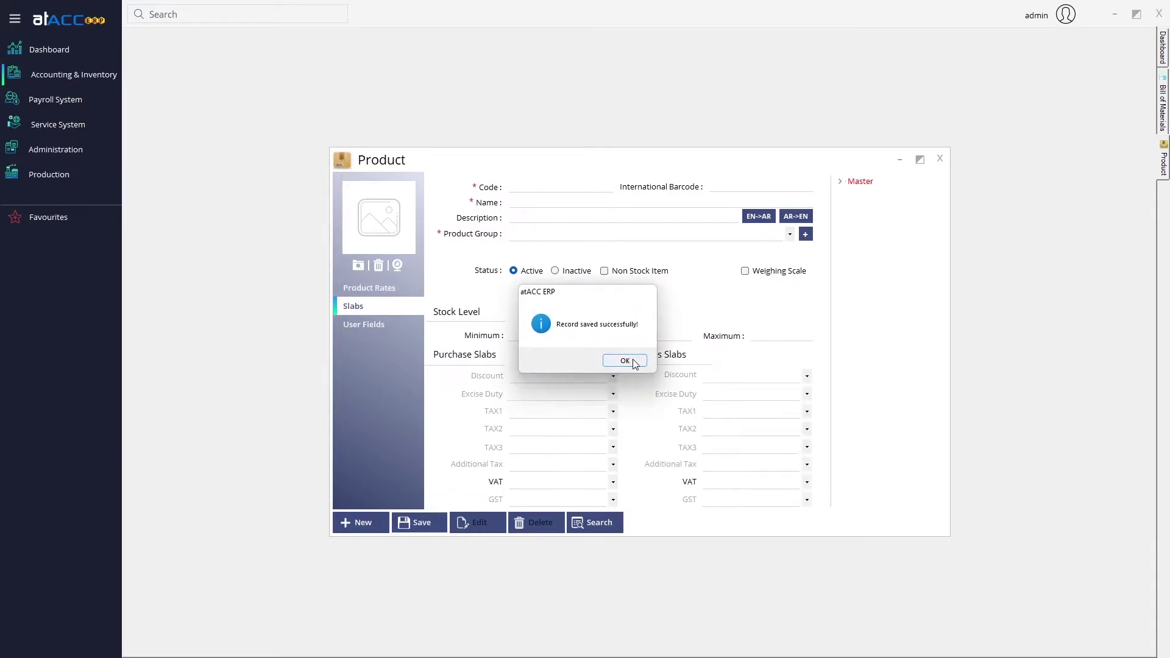
{"action": "left_click", "coordinate": [940, 159]}
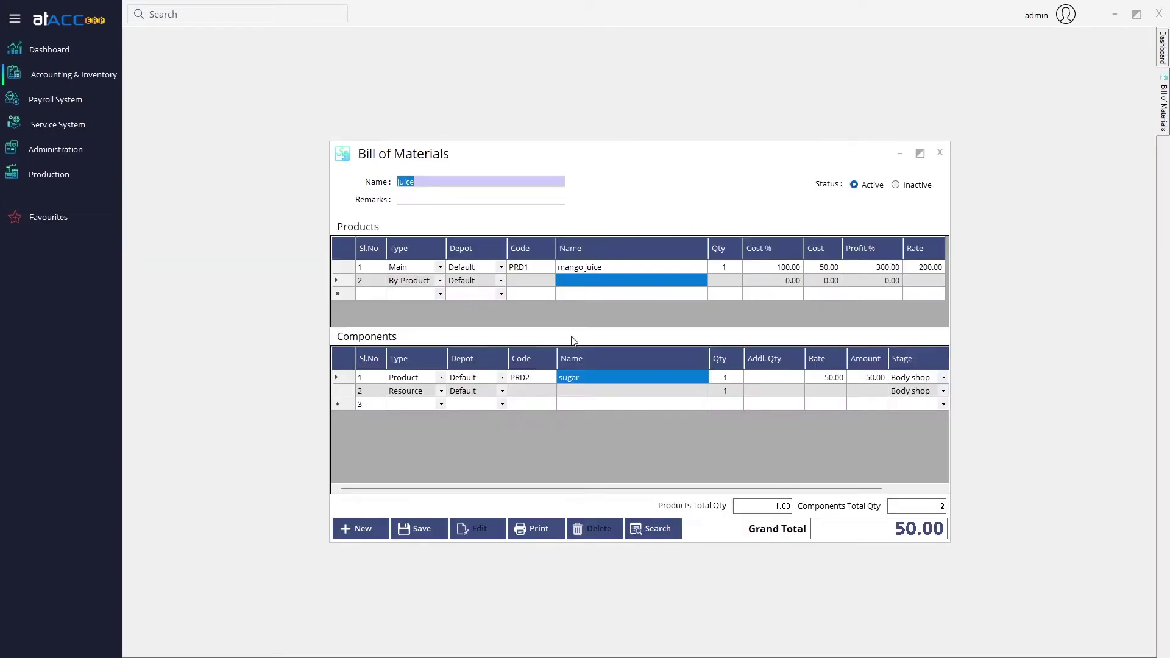
Change the second component line of the bill to type Product and fill it with mango pulp essence
{"action": "left_click", "coordinate": [440, 392]}
{"action": "left_click", "coordinate": [441, 392]}
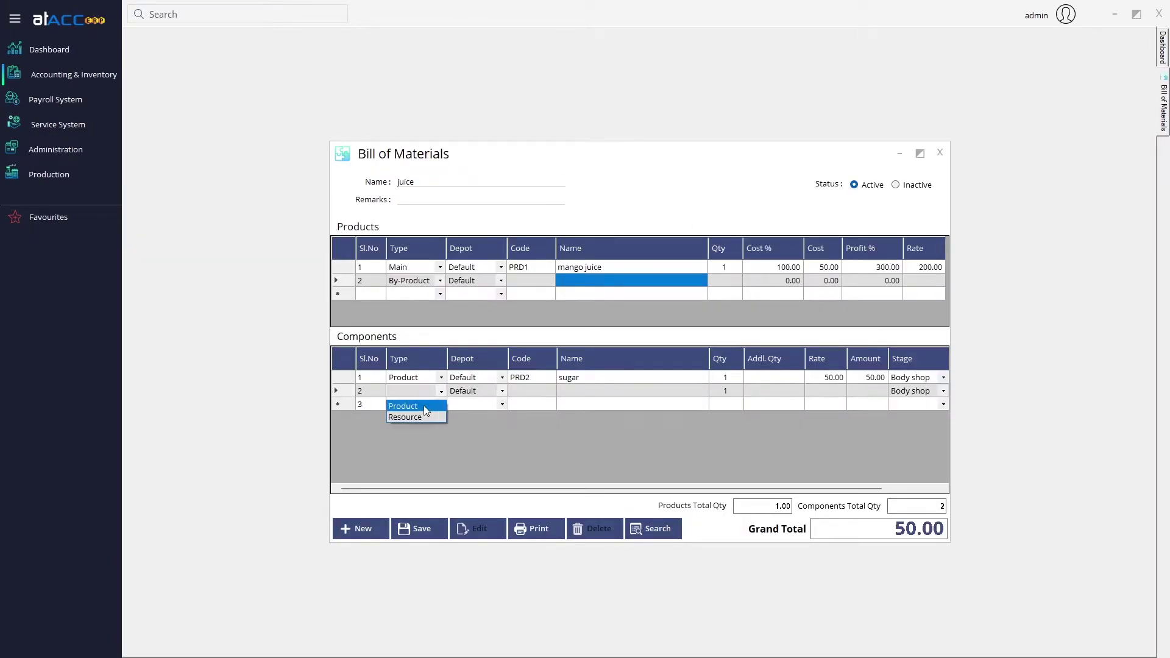
{"action": "key", "text": "Tab"}
{"action": "key", "text": "Tab"}
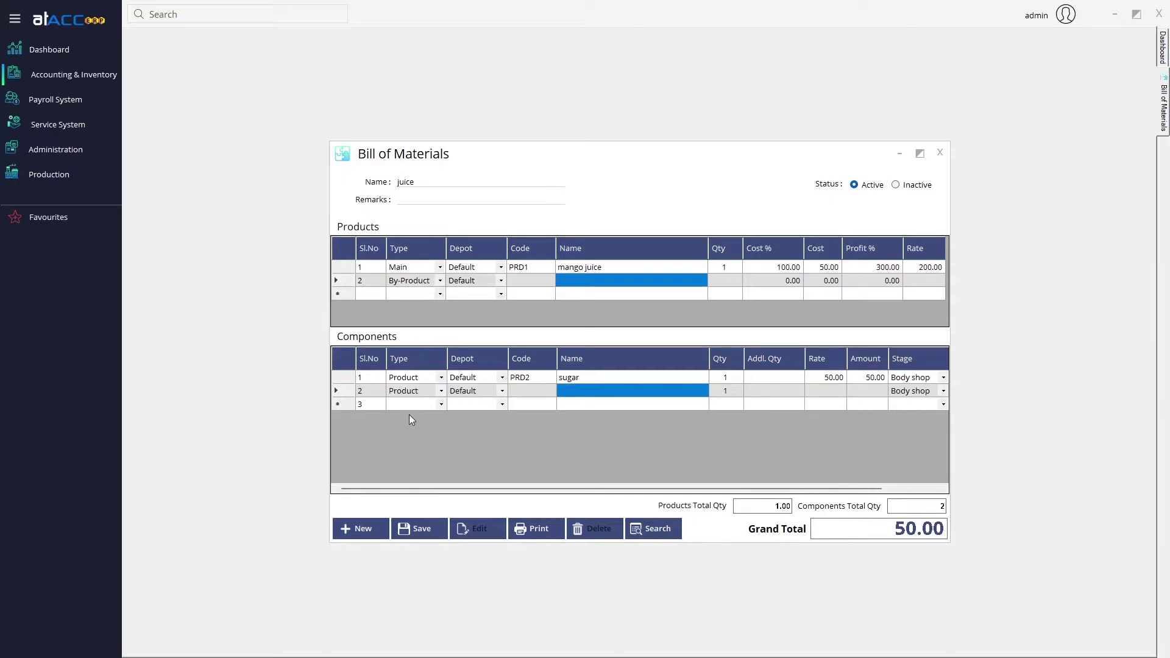
{"action": "type", "text": "ma"}
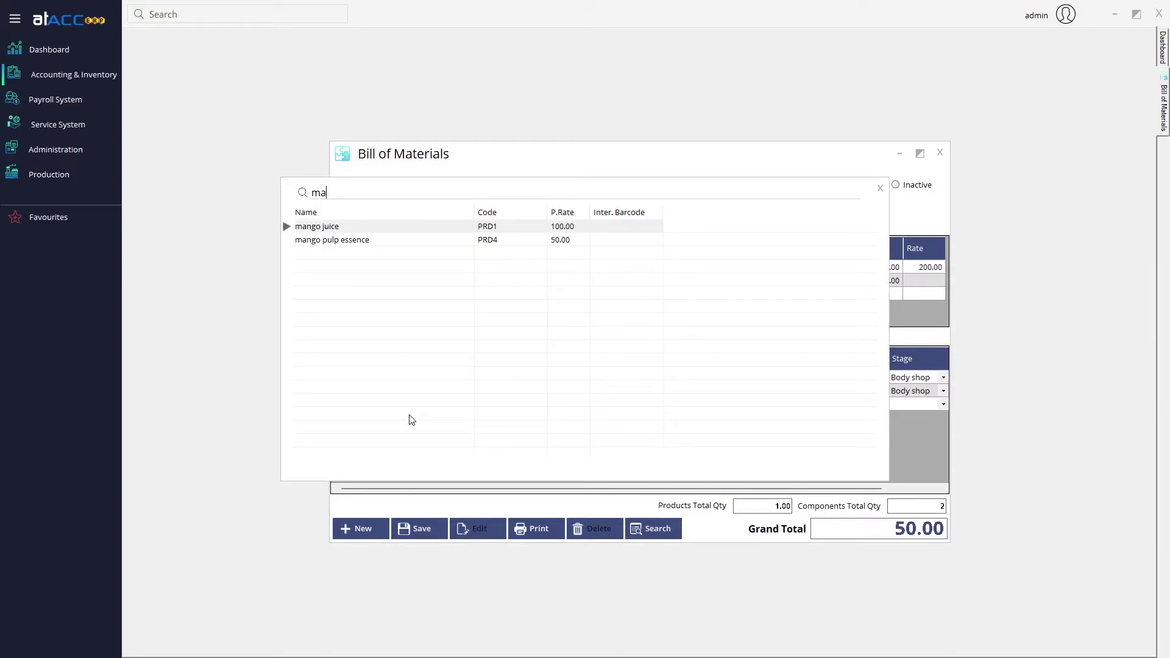
{"action": "key", "text": "Down"}
{"action": "key", "text": "Return"}
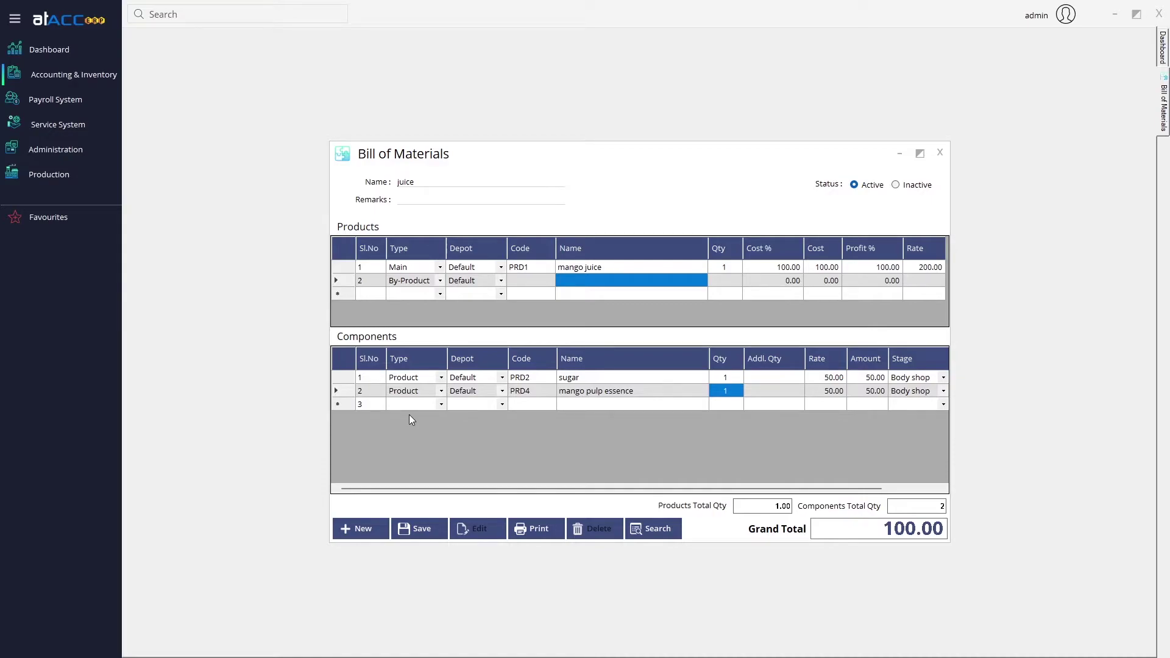
Set the component quantities to 5 for mango pulp essence and 10 for sugar
{"action": "type", "text": "5"}
{"action": "key", "text": "Up"}
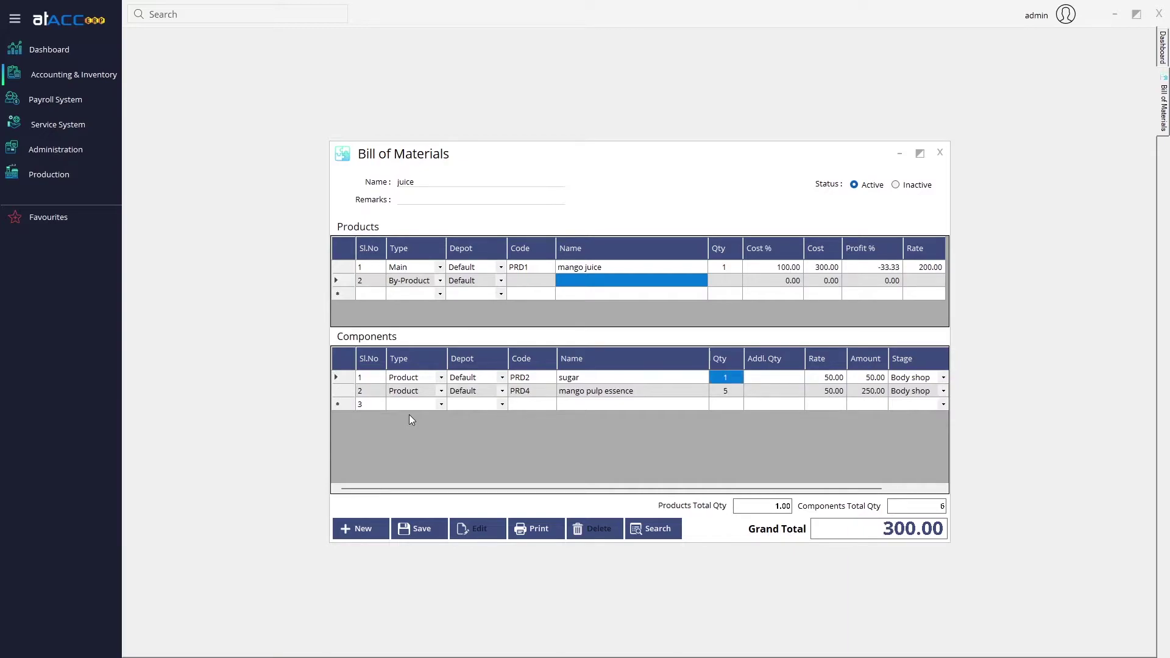
{"action": "type", "text": "10"}
{"action": "key", "text": "Tab"}
{"action": "key", "text": "Tab"}
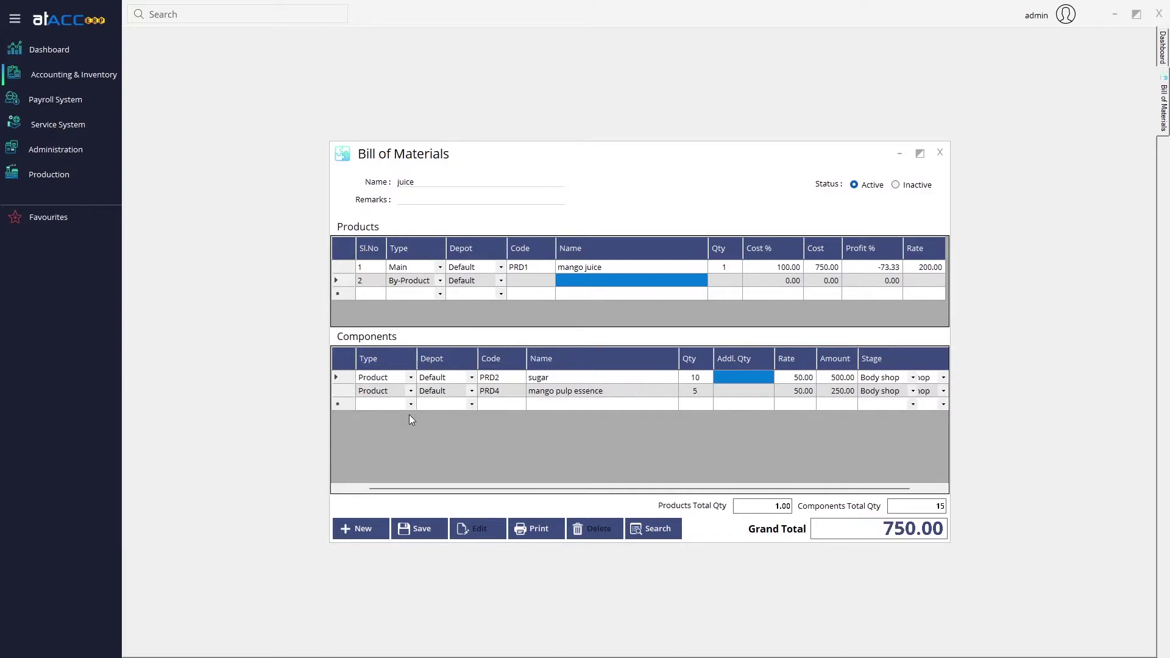
{"action": "key", "text": "Tab"}
{"action": "key", "text": "Tab"}
{"action": "key", "text": "Tab"}
{"action": "key", "text": "Tab"}
{"action": "key", "text": "Tab"}
{"action": "key", "text": "Tab"}
{"action": "key", "text": "Tab"}
{"action": "key", "text": "Tab"}
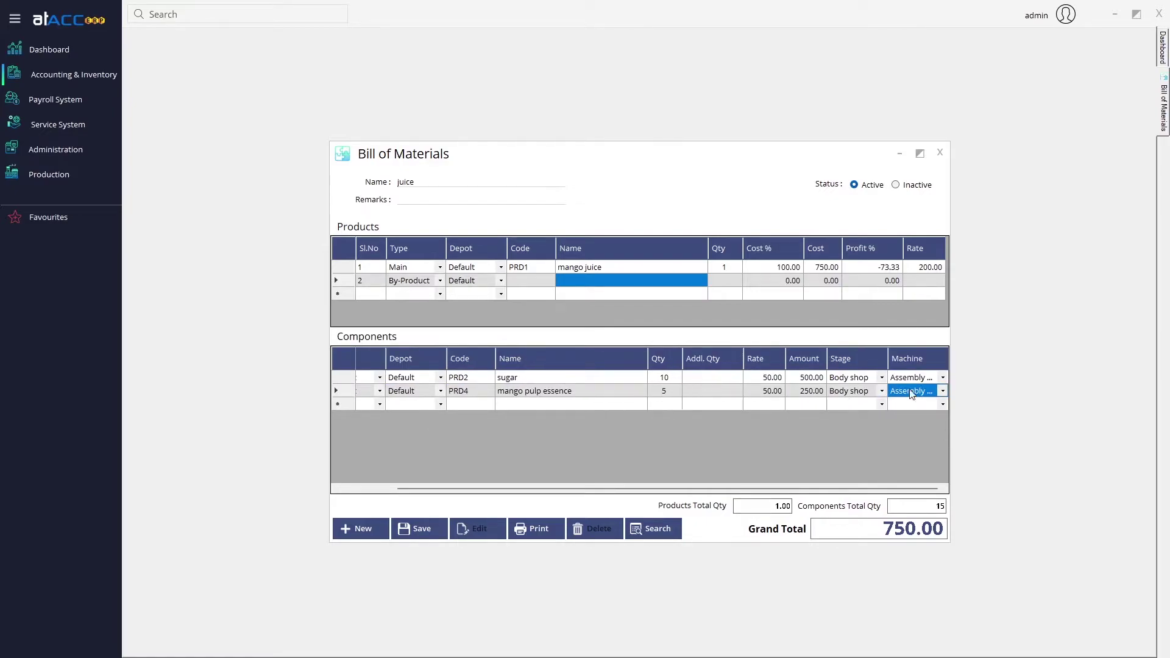
Assign the production stage and machine 1 to the mango pulp essence component
{"action": "left_click", "coordinate": [883, 390]}
{"action": "left_click", "coordinate": [883, 391]}
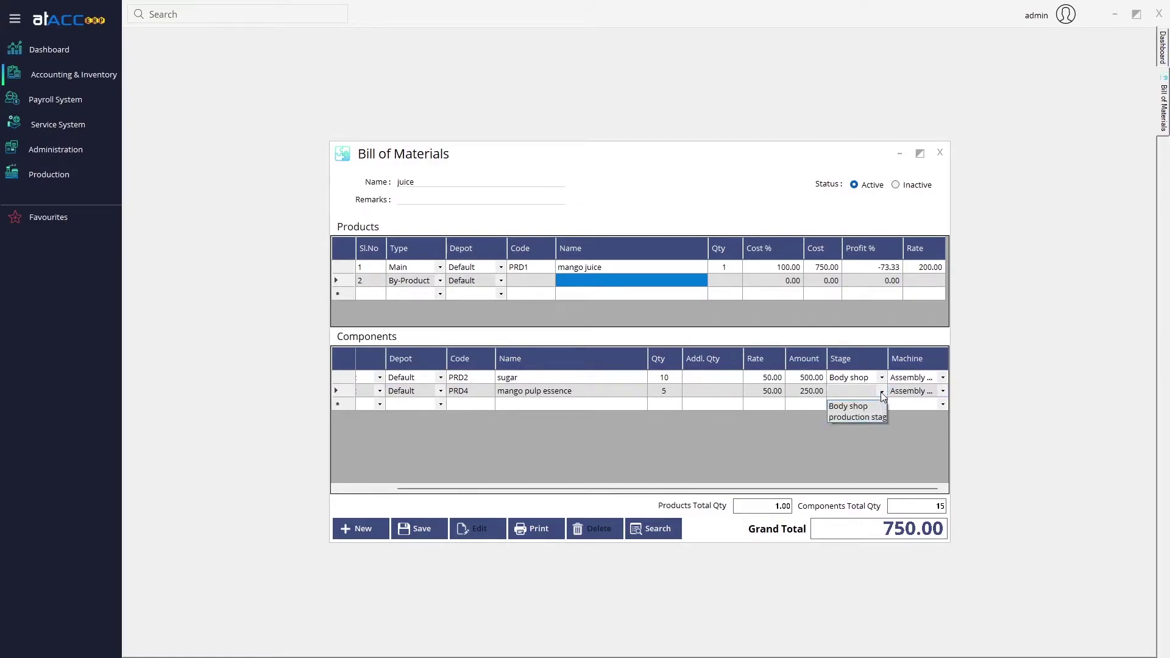
{"action": "left_click", "coordinate": [865, 417]}
{"action": "left_click", "coordinate": [943, 390]}
{"action": "left_click", "coordinate": [943, 390]}
{"action": "left_click", "coordinate": [922, 415]}
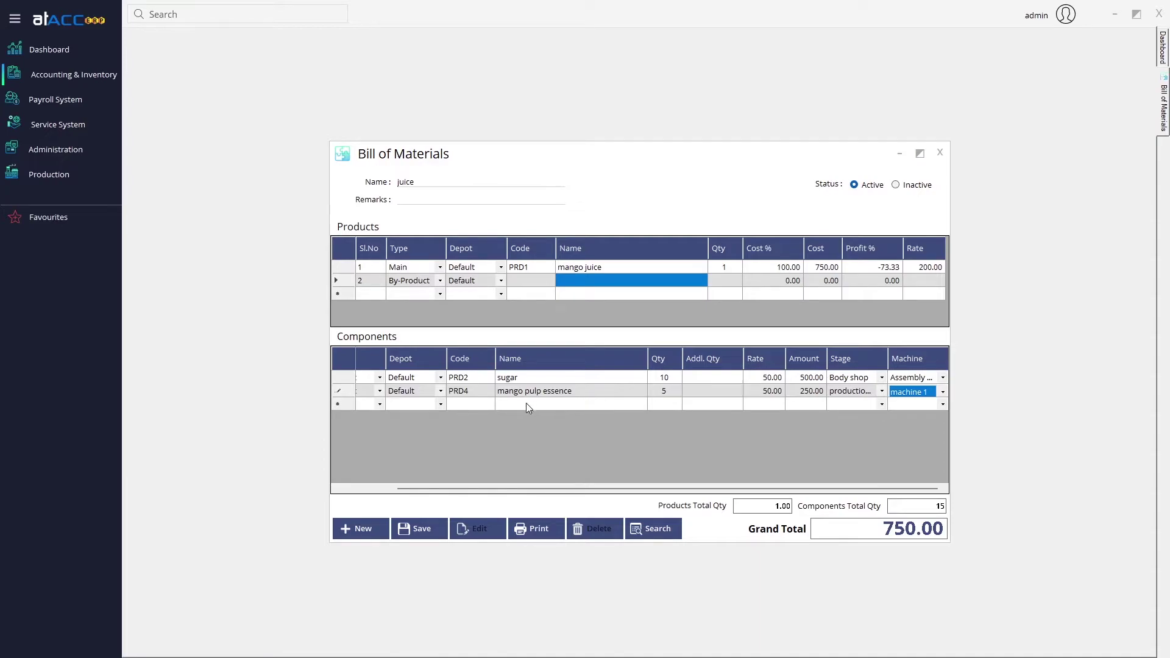
Add a third component line of type Resource with the Default depot and choose packing charge for it
{"action": "left_click", "coordinate": [441, 404]}
{"action": "left_click", "coordinate": [442, 404]}
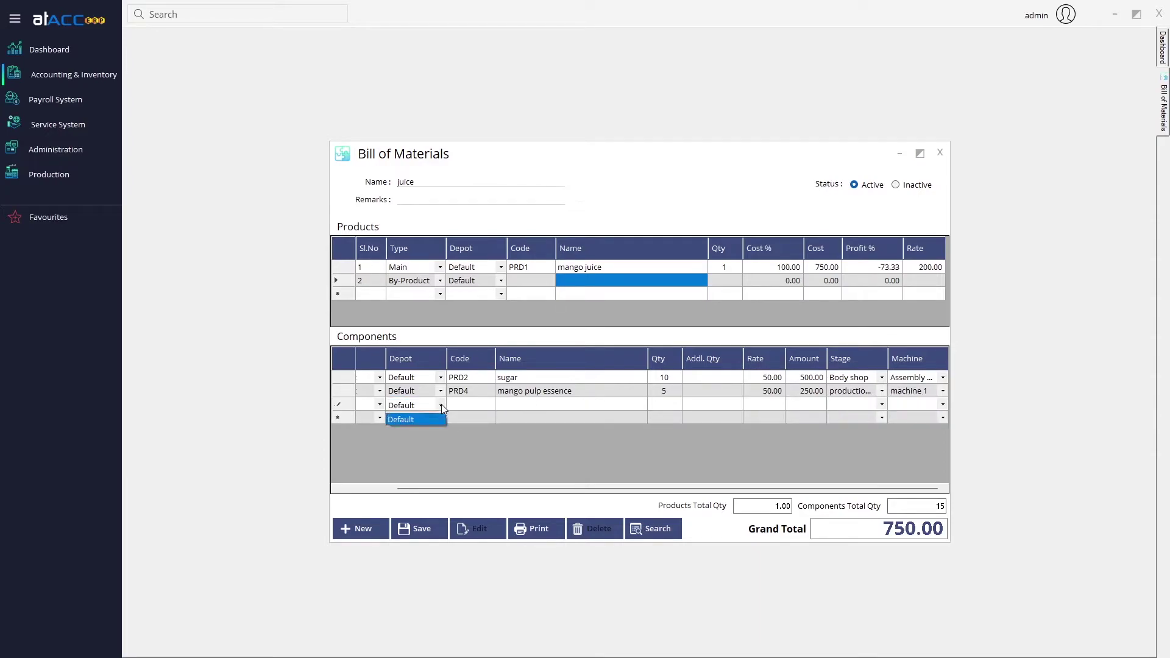
{"action": "key", "text": "Return"}
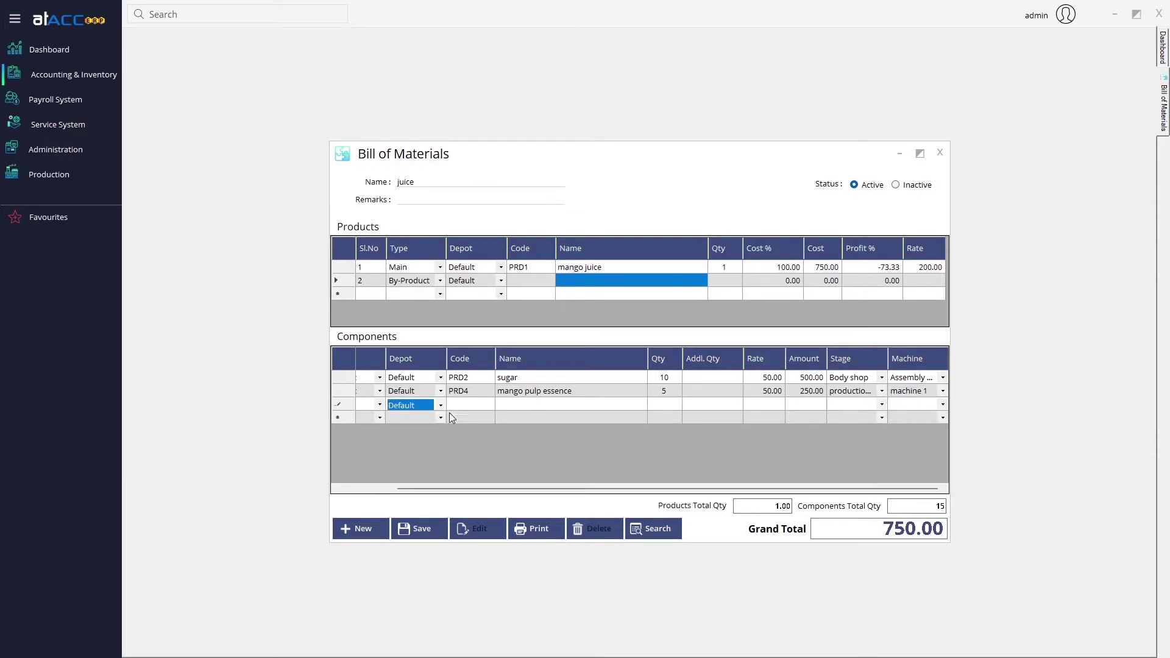
{"action": "key", "text": "shift+Tab"}
{"action": "key", "text": "alt+Down"}
{"action": "key", "text": "Down"}
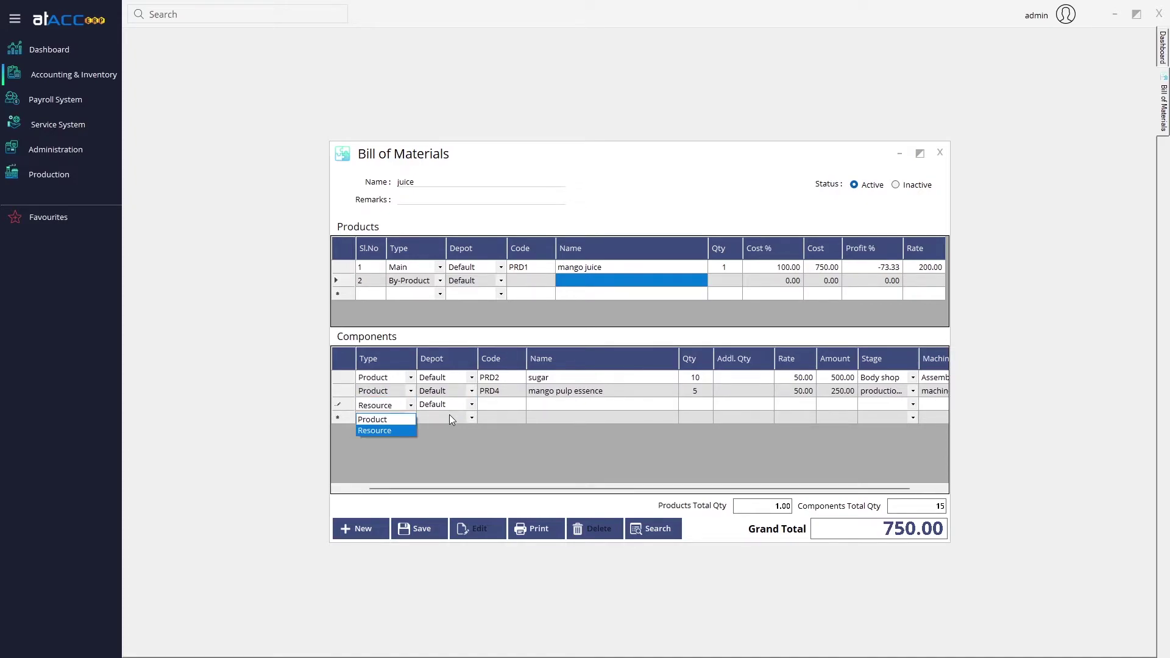
{"action": "key", "text": "Tab"}
{"action": "key", "text": "Tab"}
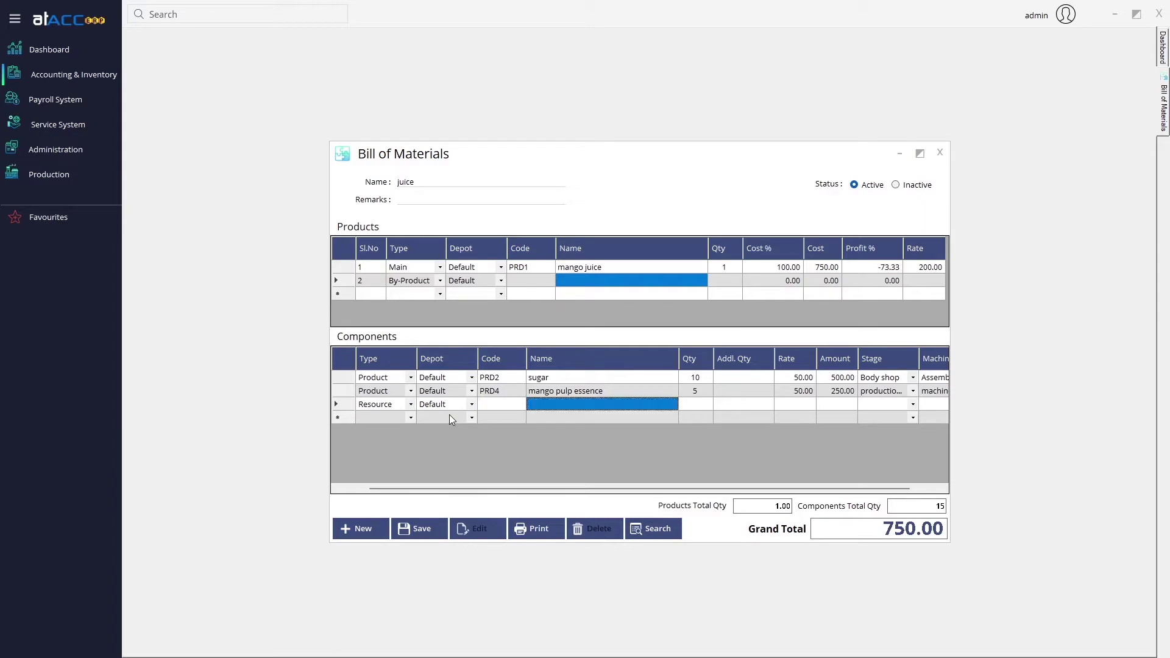
{"action": "type", "text": "p"}
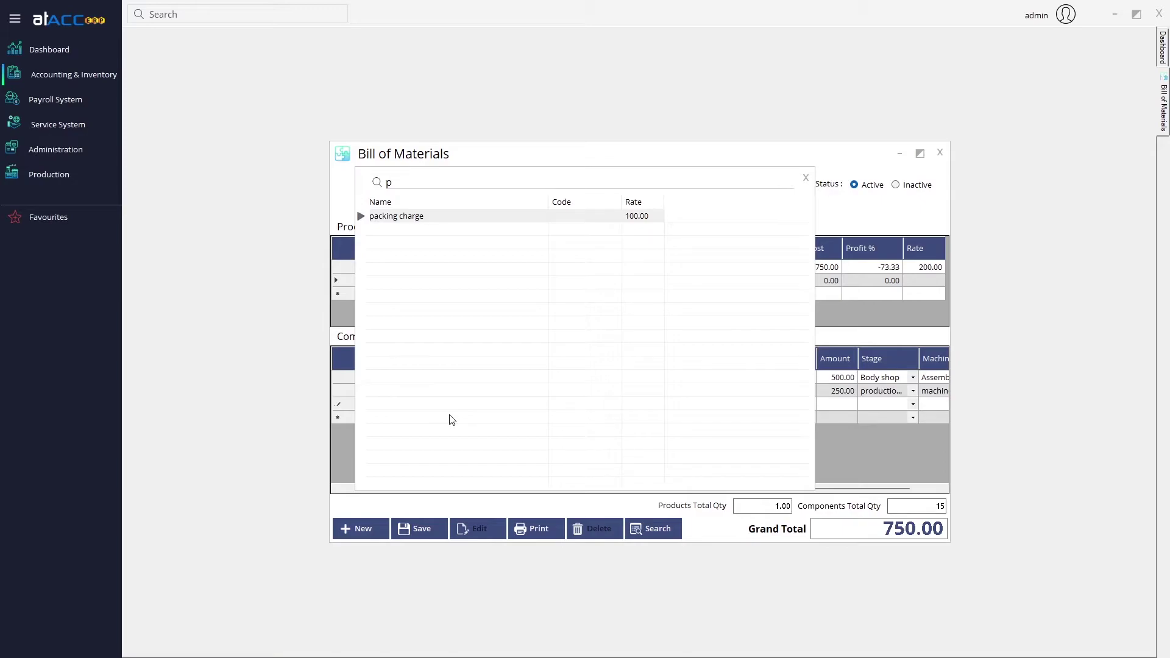
{"action": "key", "text": "Return"}
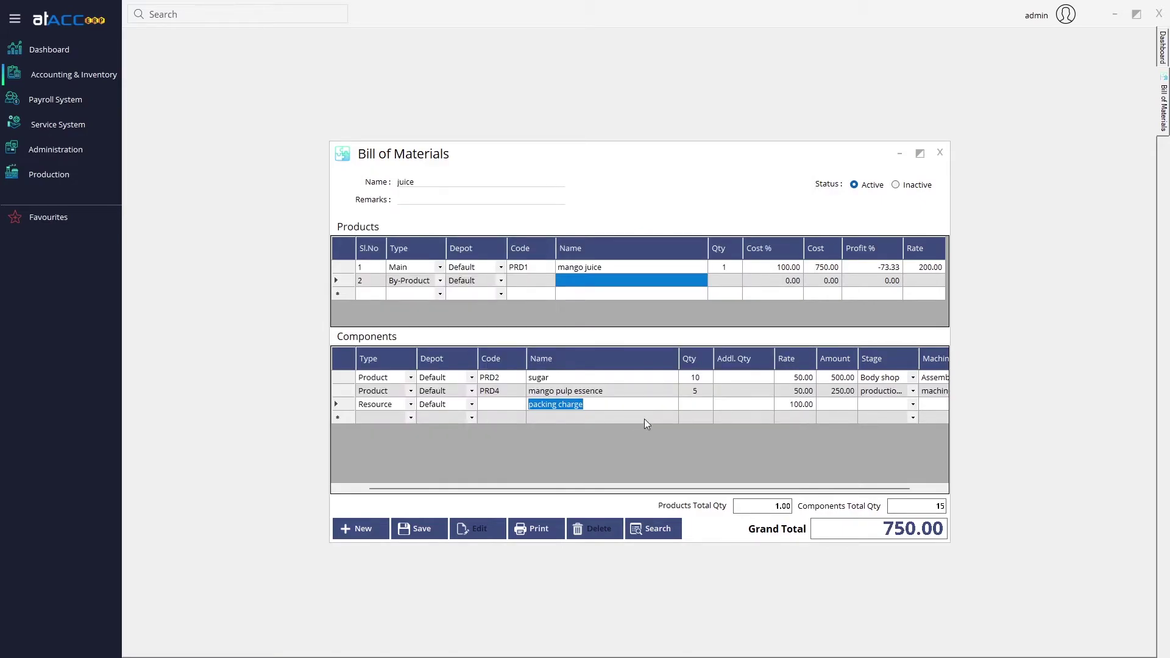
Set the packing charge component's quantity to 1 and assign it the production stage and machine 1
{"action": "key", "text": "Tab"}
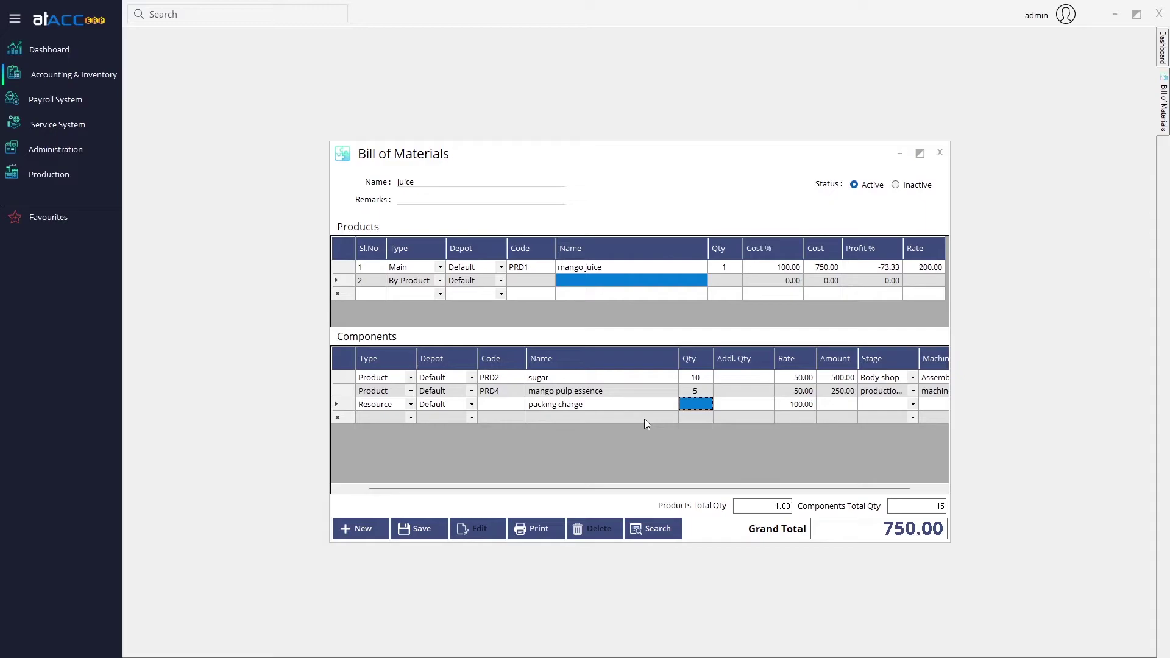
{"action": "type", "text": "1"}
{"action": "key", "text": "Tab"}
{"action": "key", "text": "Tab"}
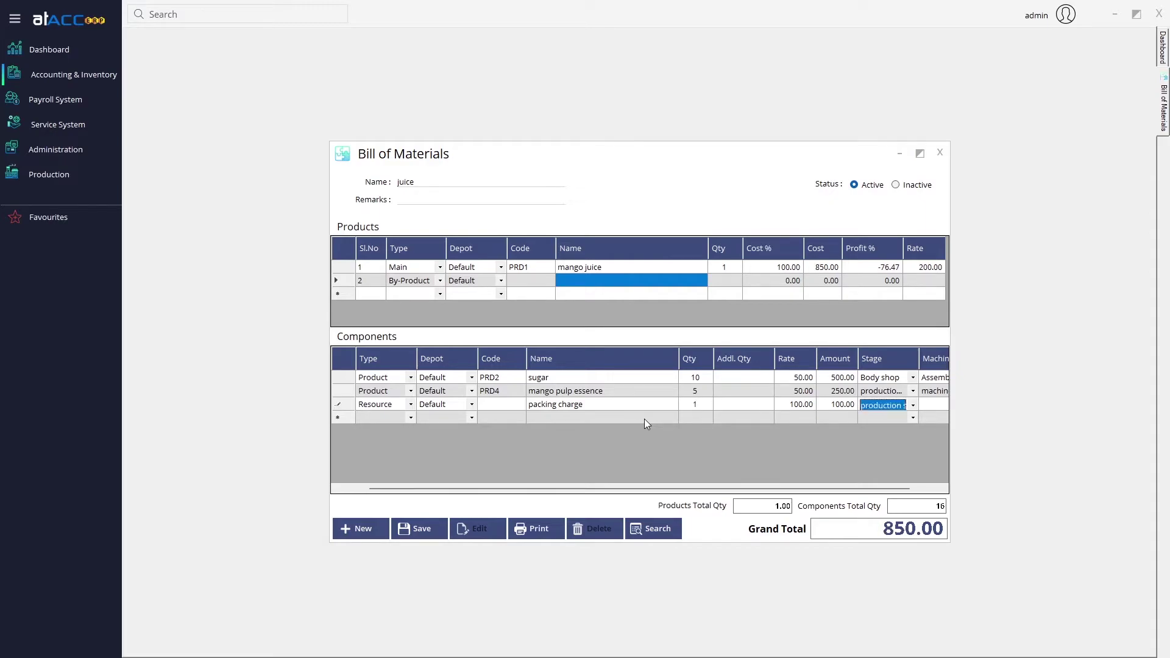
{"action": "key", "text": "Tab"}
{"action": "key", "text": "Tab"}
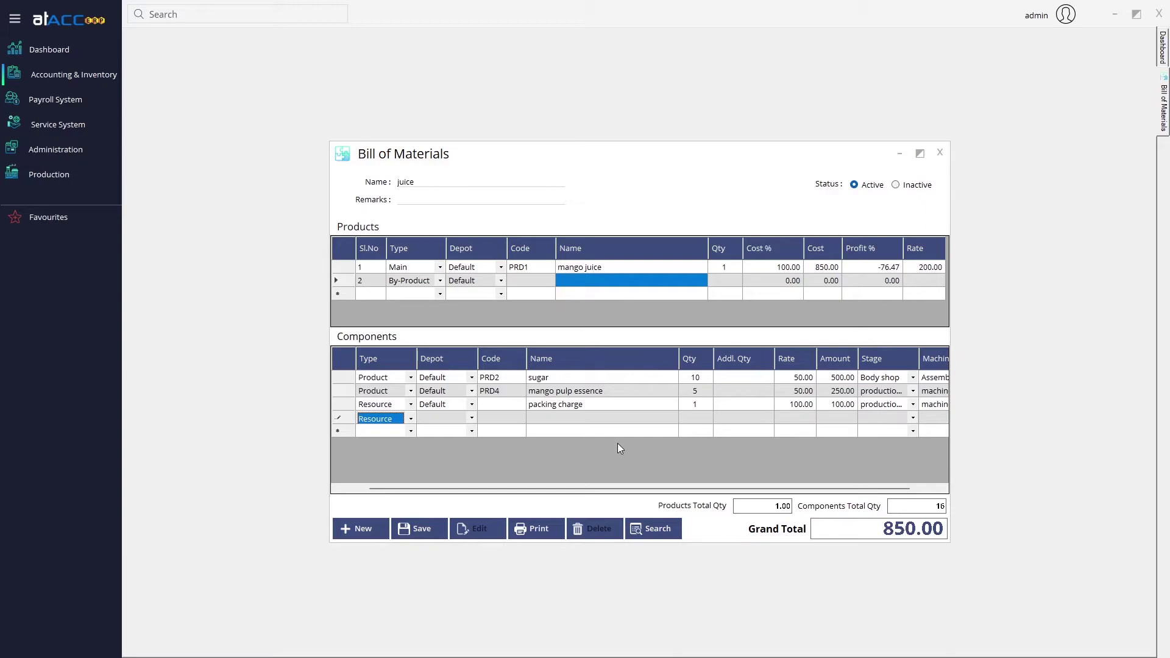
Save the juice bill of materials, acknowledge the confirmation and close the form
{"action": "left_click", "coordinate": [422, 529]}
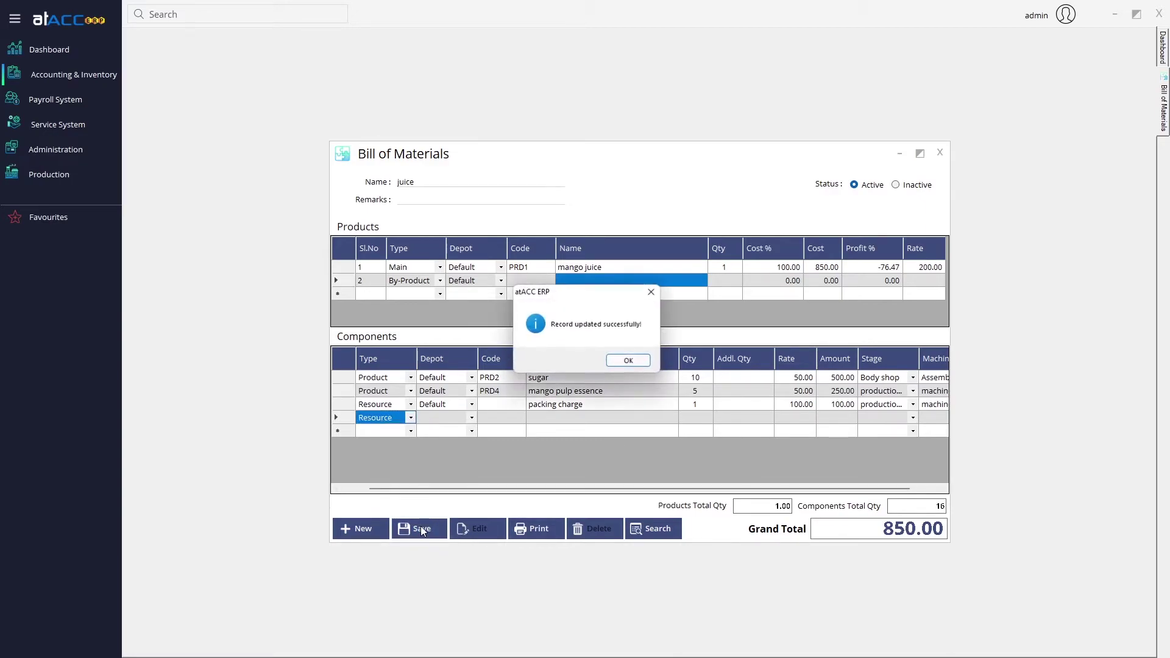
{"action": "left_click", "coordinate": [633, 363]}
{"action": "left_click", "coordinate": [939, 152]}
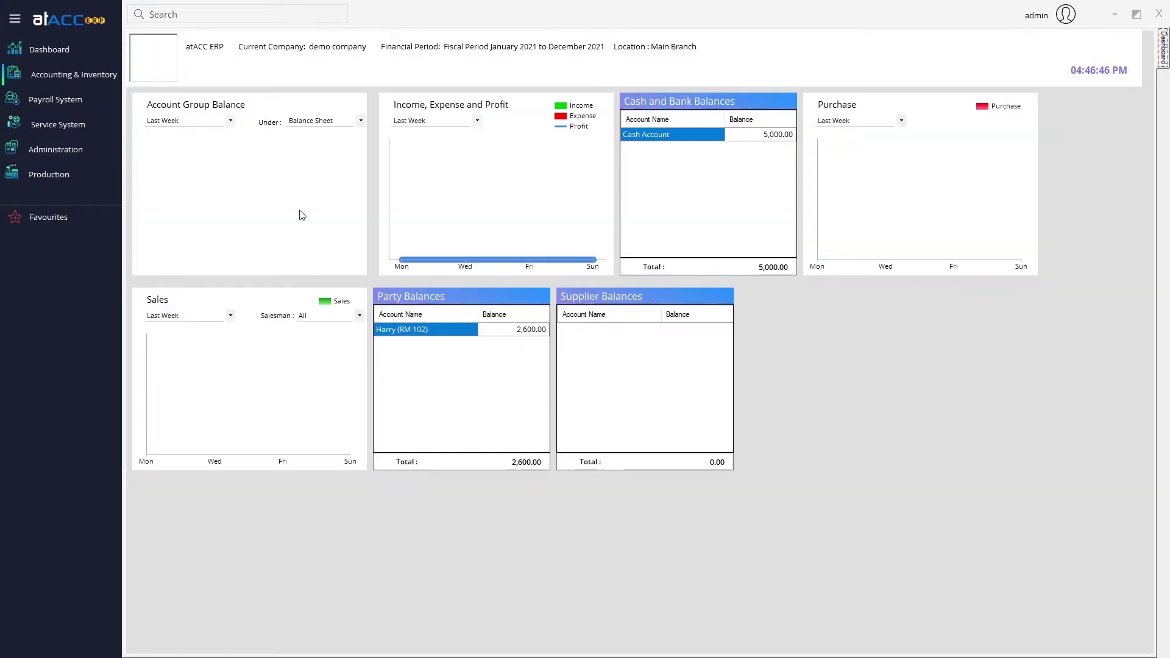
Open a new production order and load its products and components from the juice bill of materials
{"action": "left_click", "coordinate": [49, 184]}
{"action": "mouse_move", "coordinate": [197, 205]}
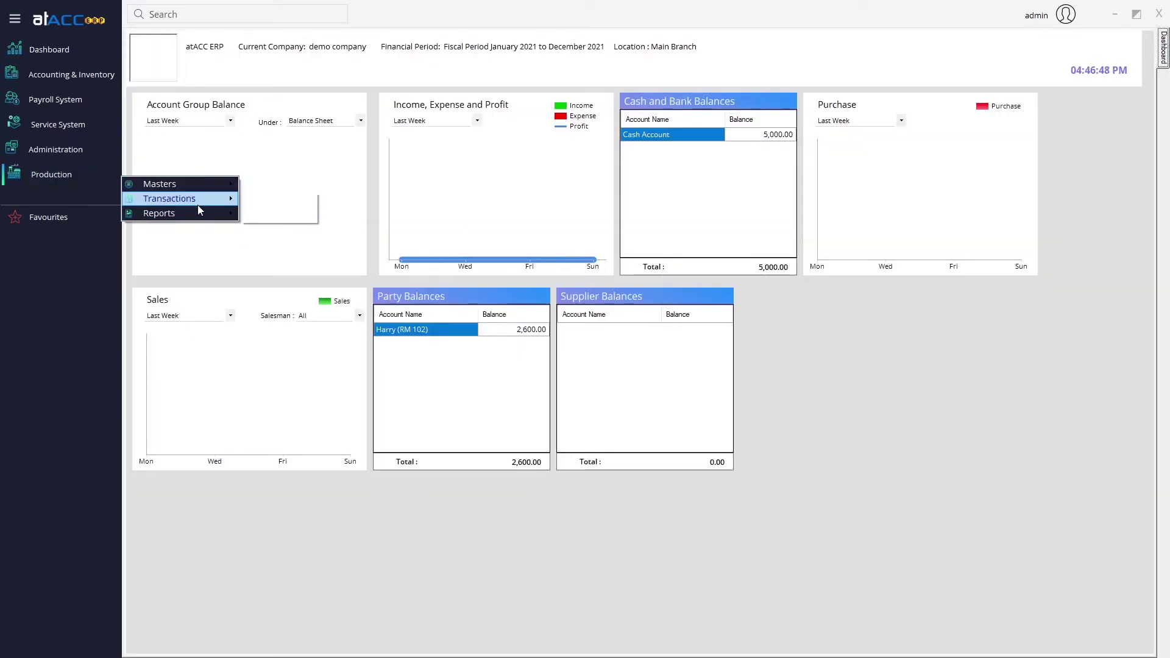
{"action": "left_click", "coordinate": [268, 200]}
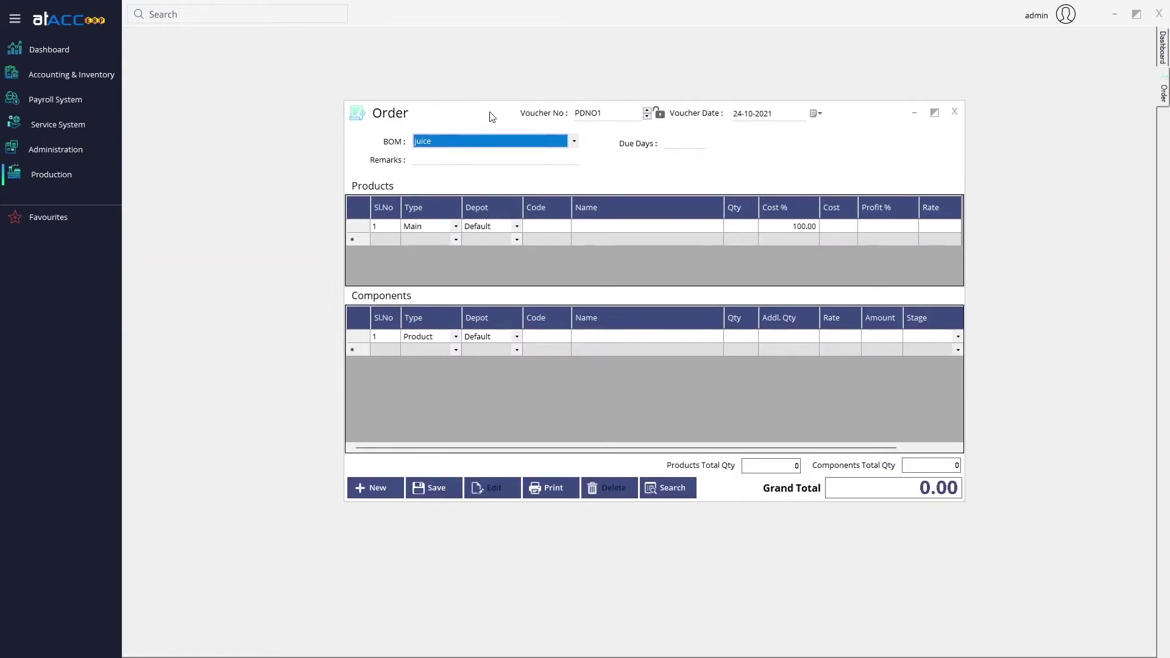
{"action": "left_click", "coordinate": [452, 144]}
{"action": "left_click", "coordinate": [452, 143]}
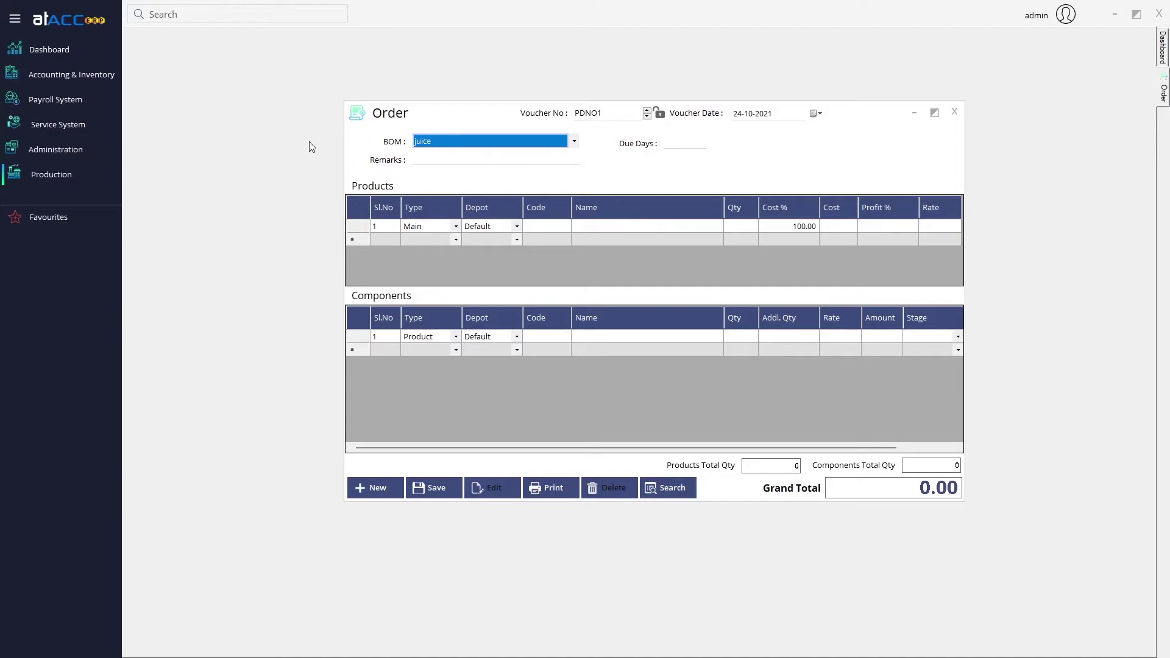
{"action": "left_click", "coordinate": [436, 145]}
{"action": "left_click", "coordinate": [439, 156]}
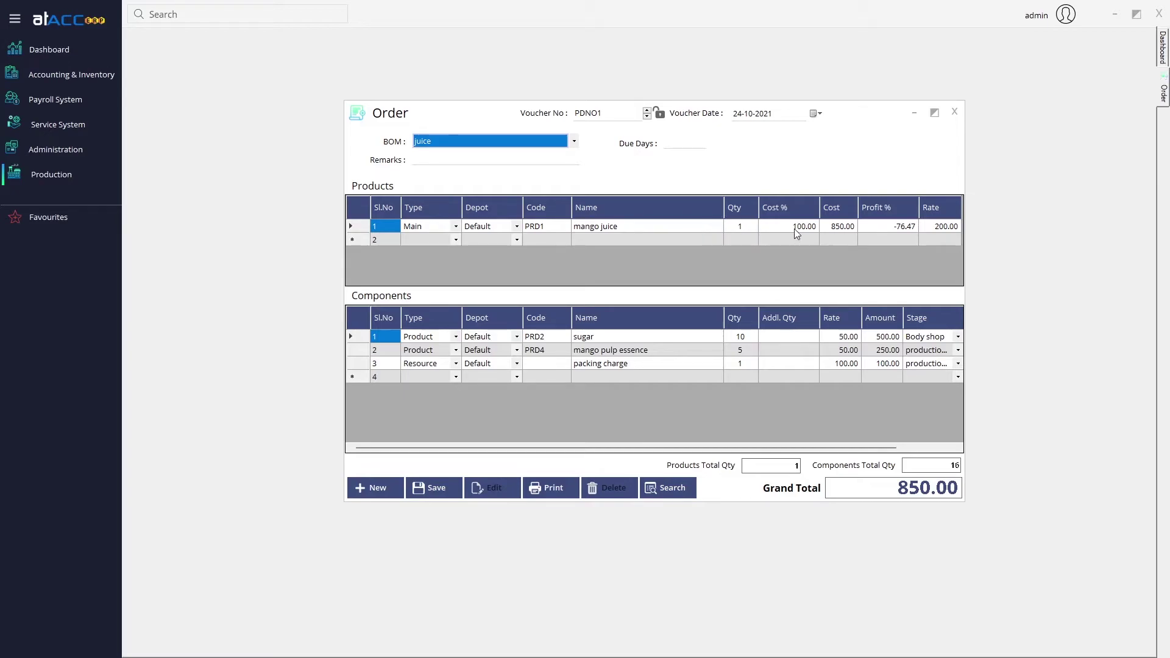
Set the mango juice rate to 1000 in the production order's product line
{"action": "left_click", "coordinate": [839, 227]}
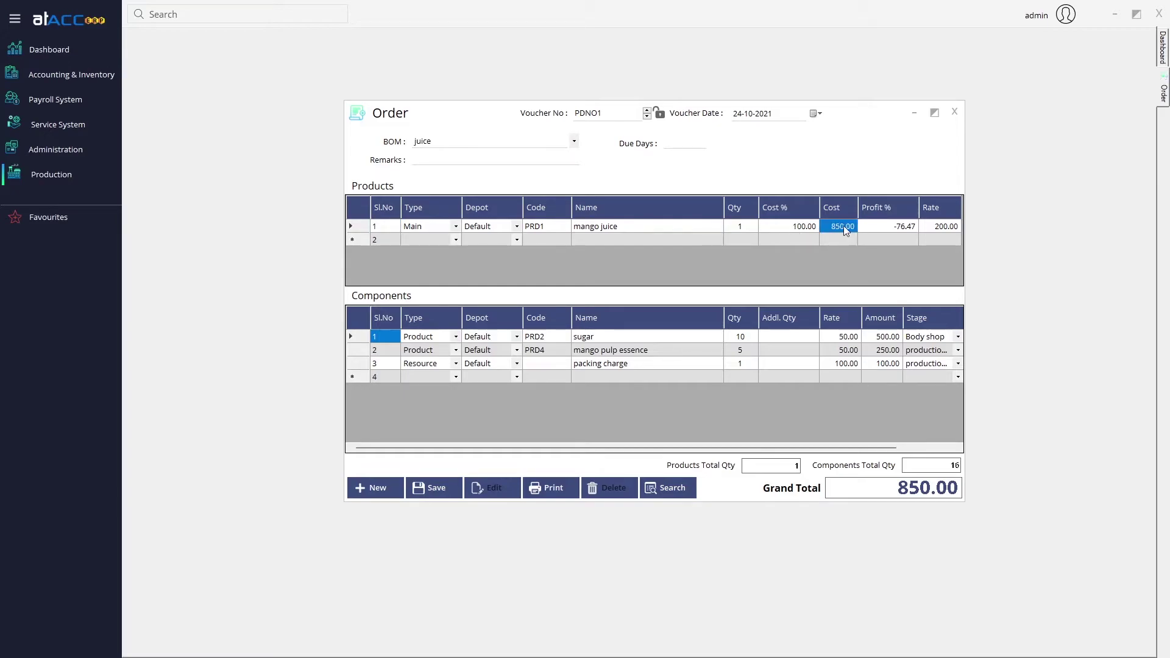
{"action": "left_click", "coordinate": [949, 228]}
{"action": "type", "text": "1000"}
{"action": "key", "text": "Return"}
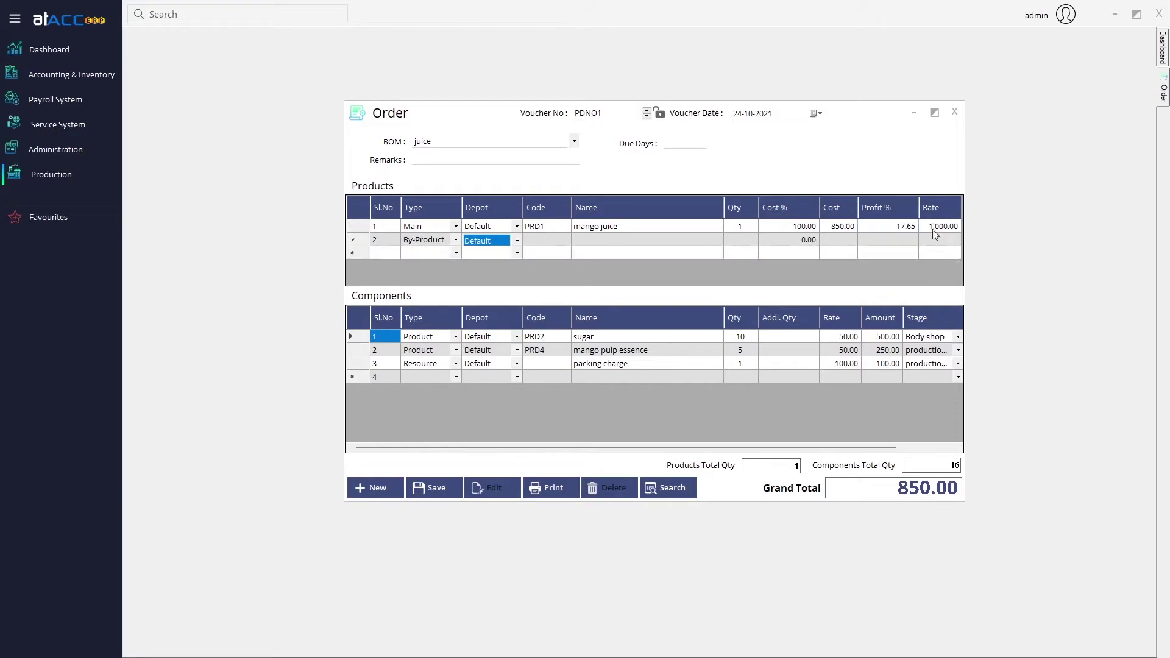
{"action": "left_click", "coordinate": [901, 228]}
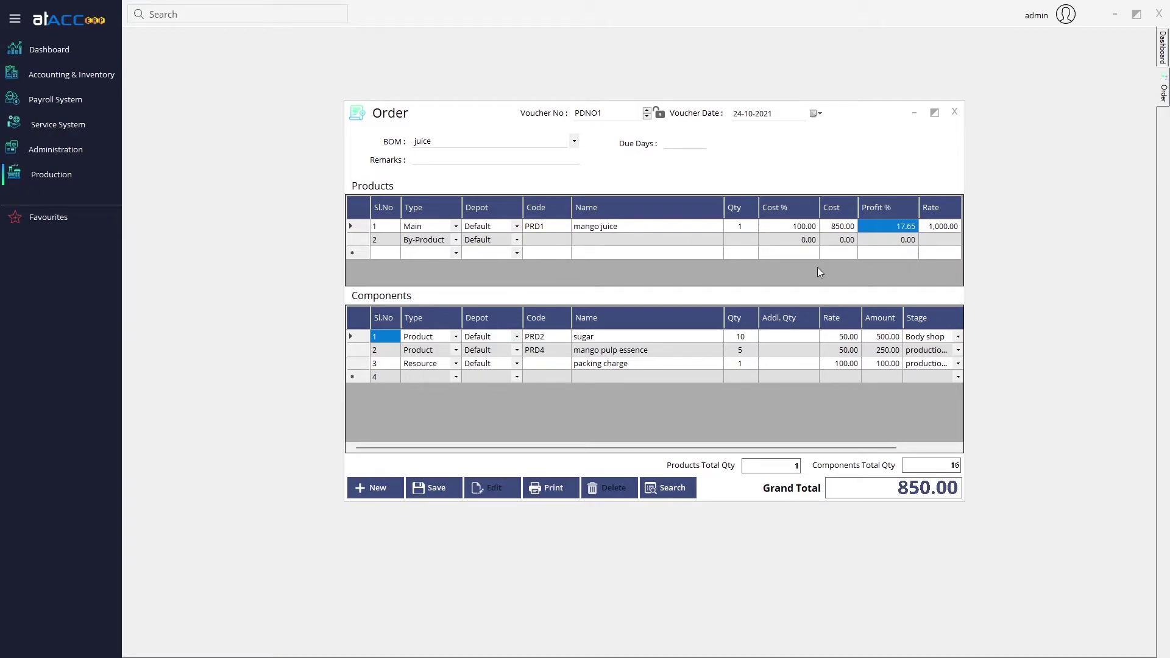
{"action": "left_click", "coordinate": [671, 146]}
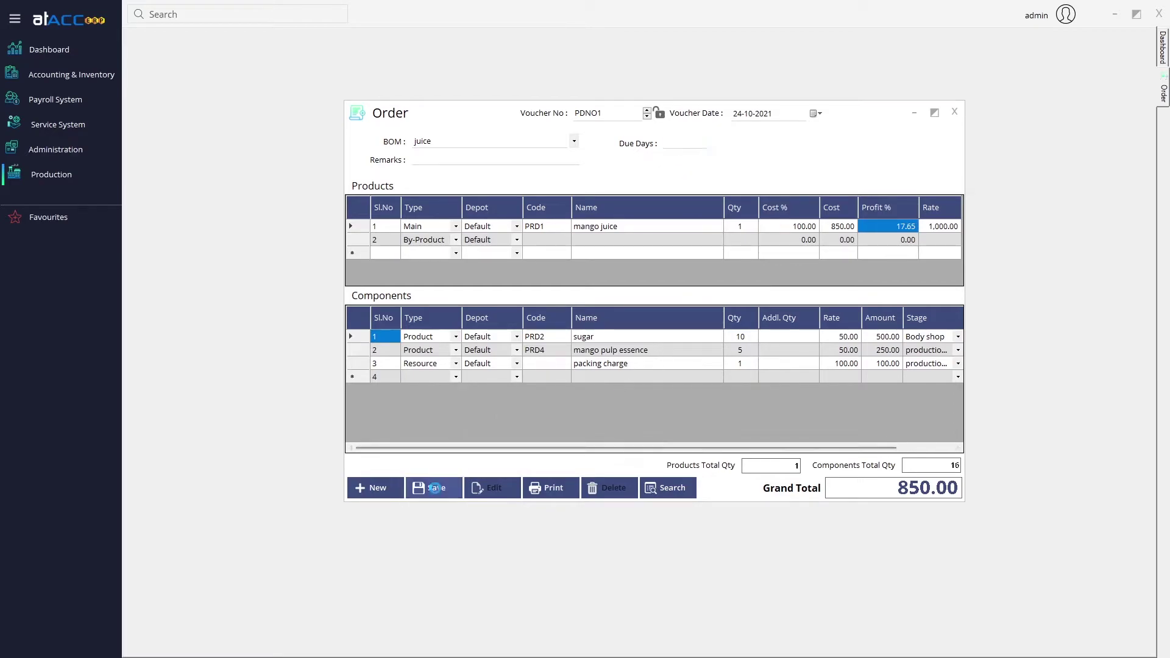
Save the production order for mango juice and close the order form
{"action": "left_click", "coordinate": [434, 487]}
{"action": "left_click", "coordinate": [616, 361]}
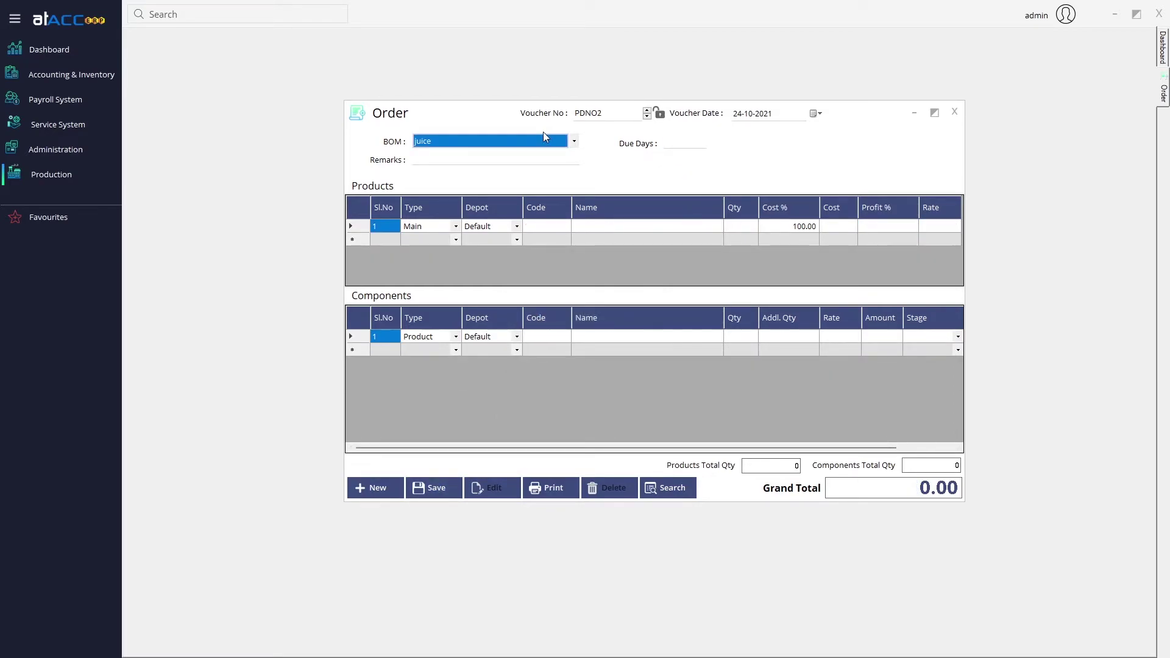
{"action": "left_click", "coordinate": [955, 112]}
Open a new production receipt and fill it from the saved mango juice production order
{"action": "left_click", "coordinate": [83, 177]}
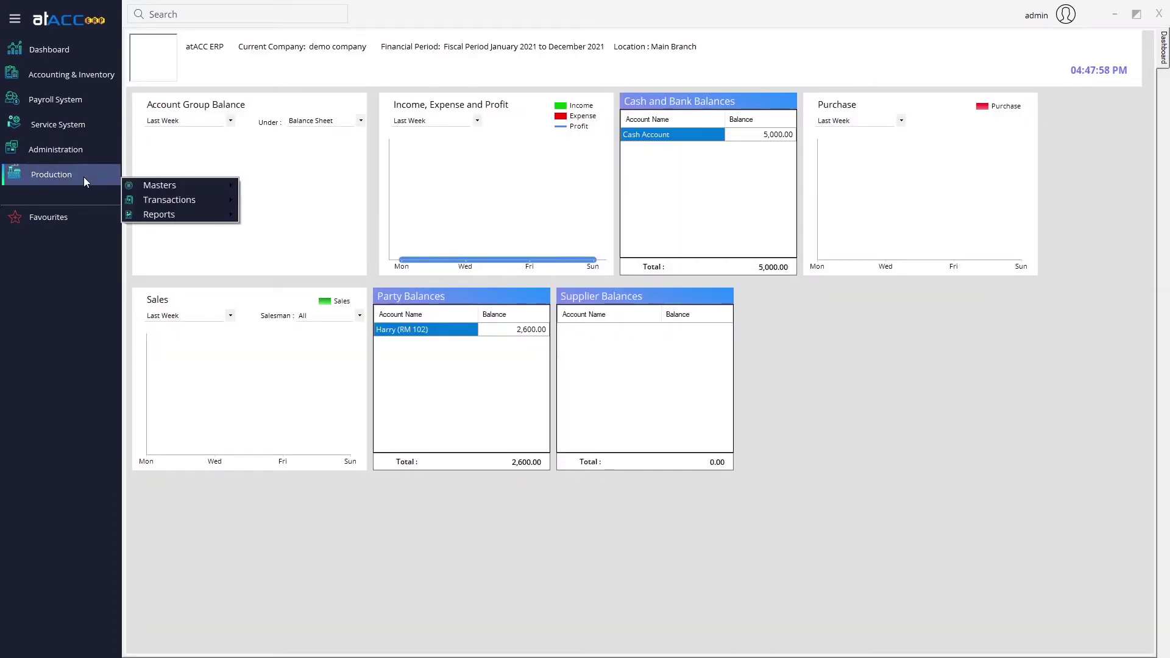
{"action": "mouse_move", "coordinate": [171, 201]}
{"action": "left_click", "coordinate": [275, 216]}
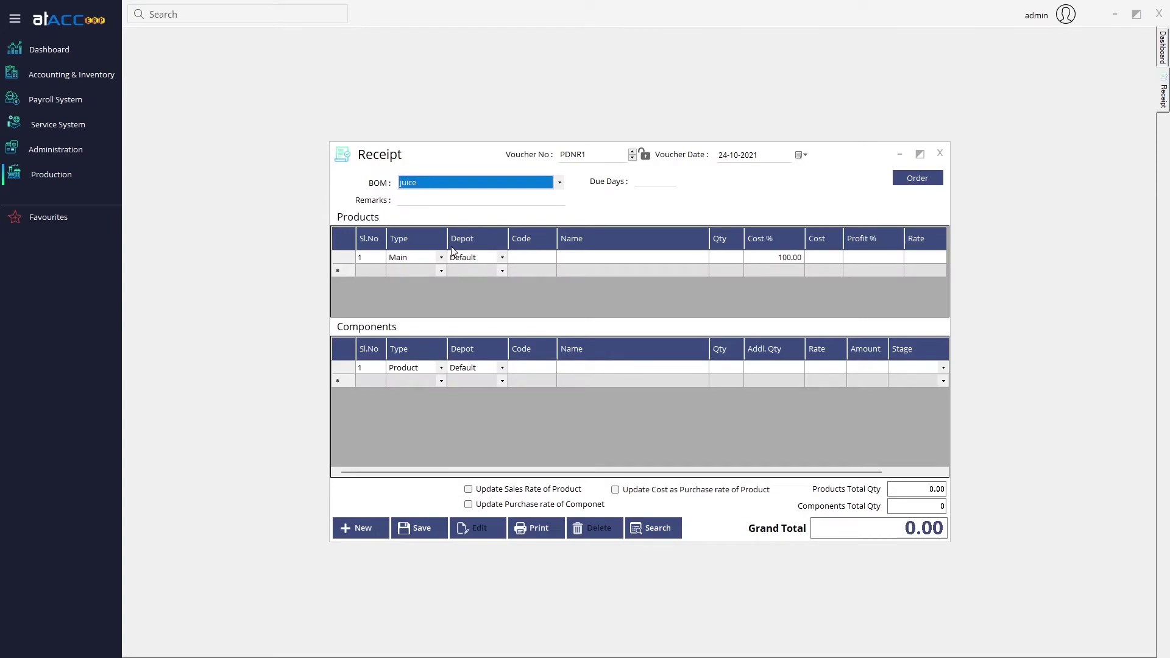
{"action": "left_click", "coordinate": [927, 182]}
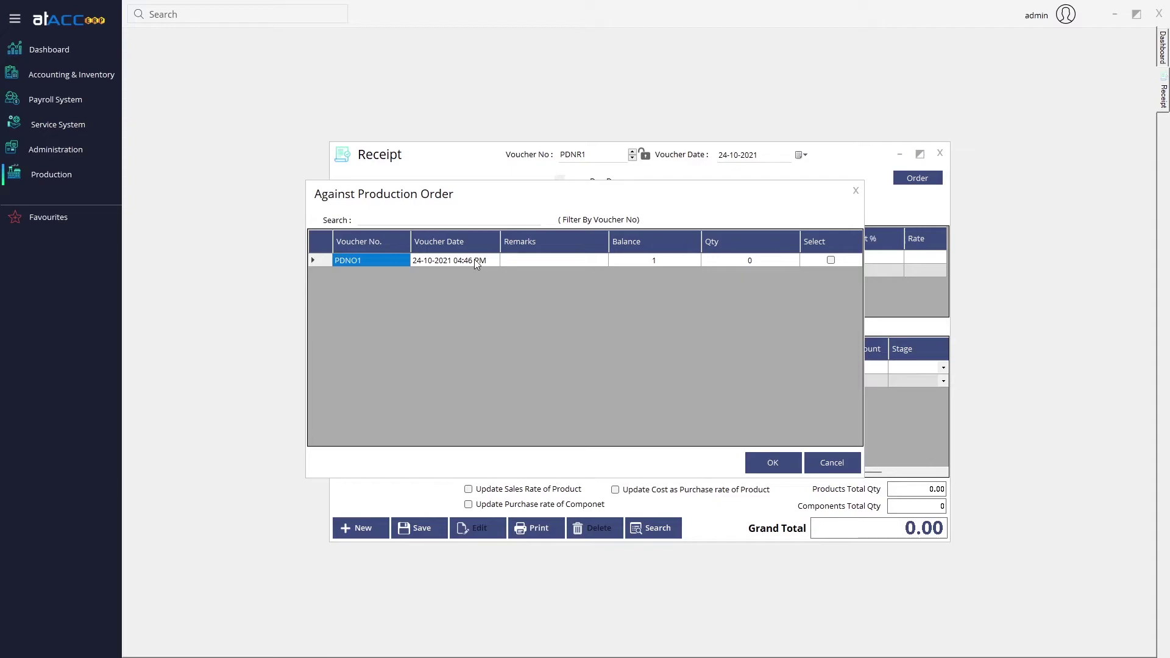
{"action": "left_click", "coordinate": [830, 260]}
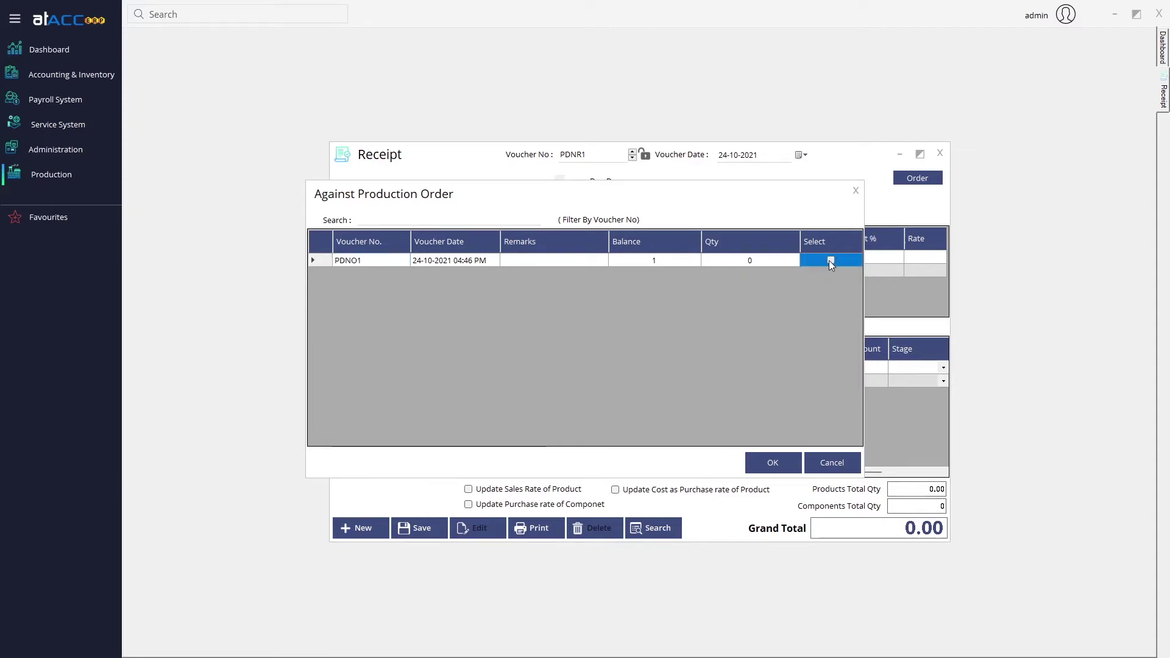
{"action": "left_click", "coordinate": [772, 460]}
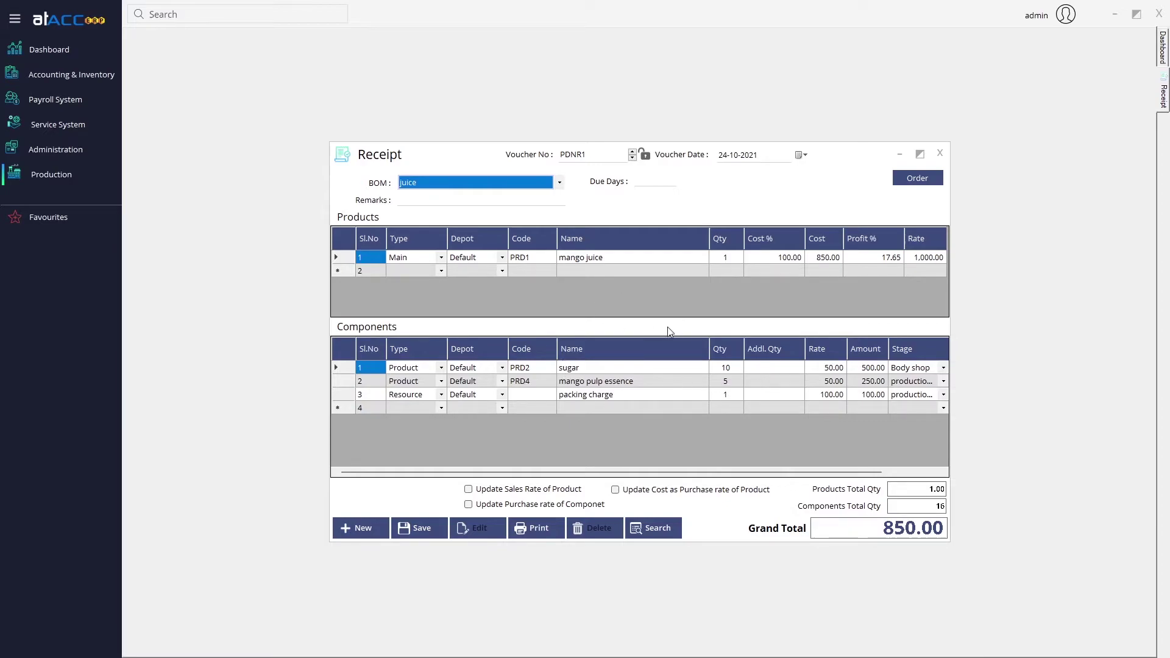
Enable Update Sales Rate of Product on the receipt, save it and close the form
{"action": "left_click", "coordinate": [525, 491]}
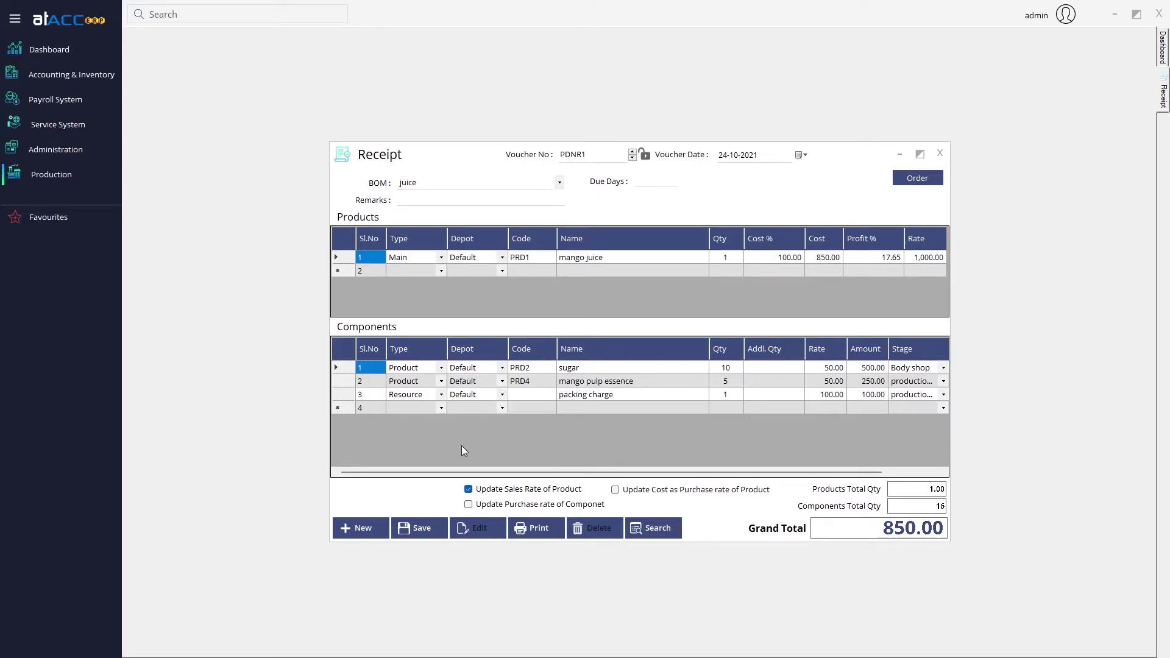
{"action": "left_click", "coordinate": [424, 522]}
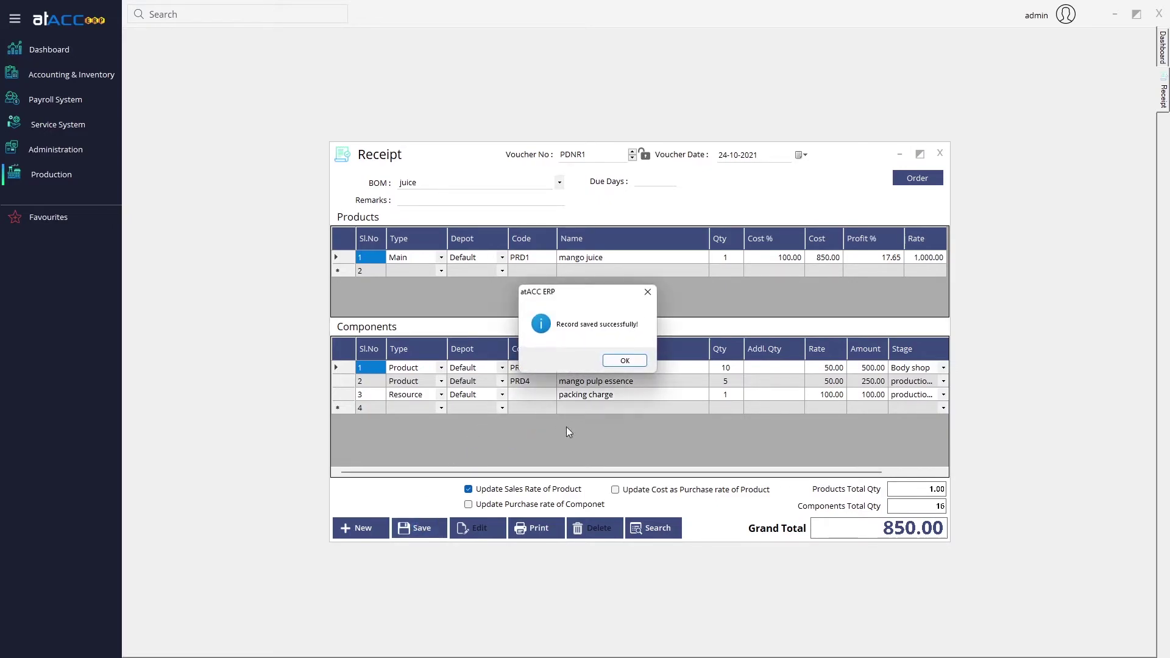
{"action": "left_click", "coordinate": [624, 361]}
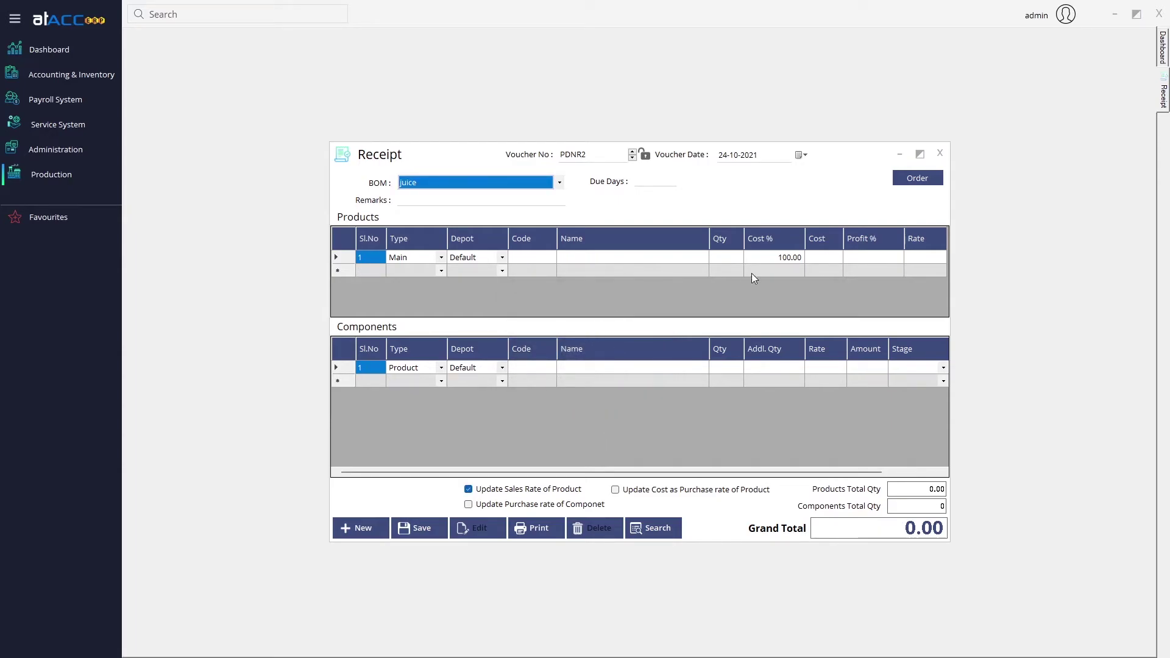
{"action": "left_click", "coordinate": [939, 154]}
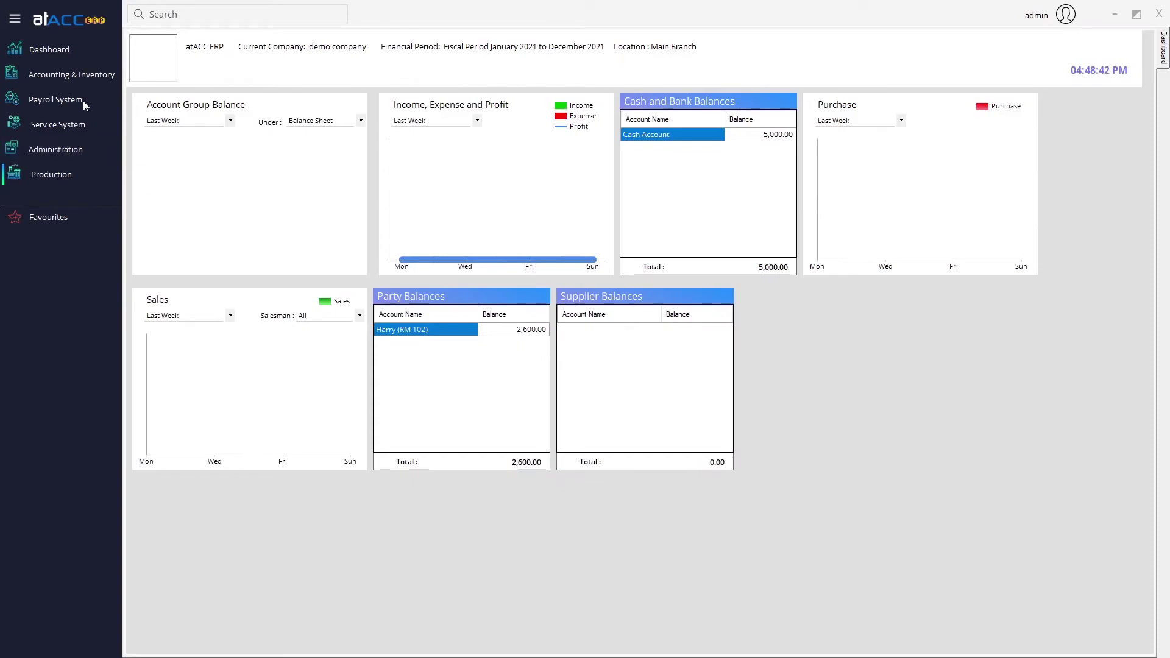
Preview the inventory Stock List report for mango juice to check its stock and sales rate, then close it
{"action": "left_click", "coordinate": [93, 73]}
{"action": "mouse_move", "coordinate": [190, 125]}
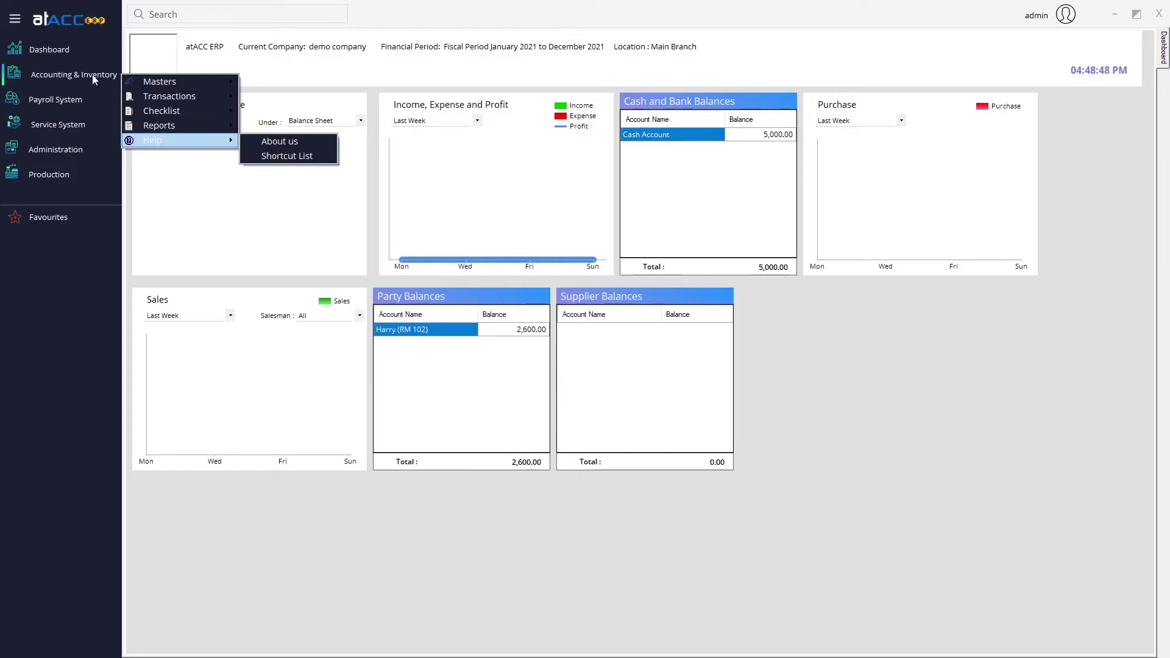
{"action": "mouse_move", "coordinate": [449, 186]}
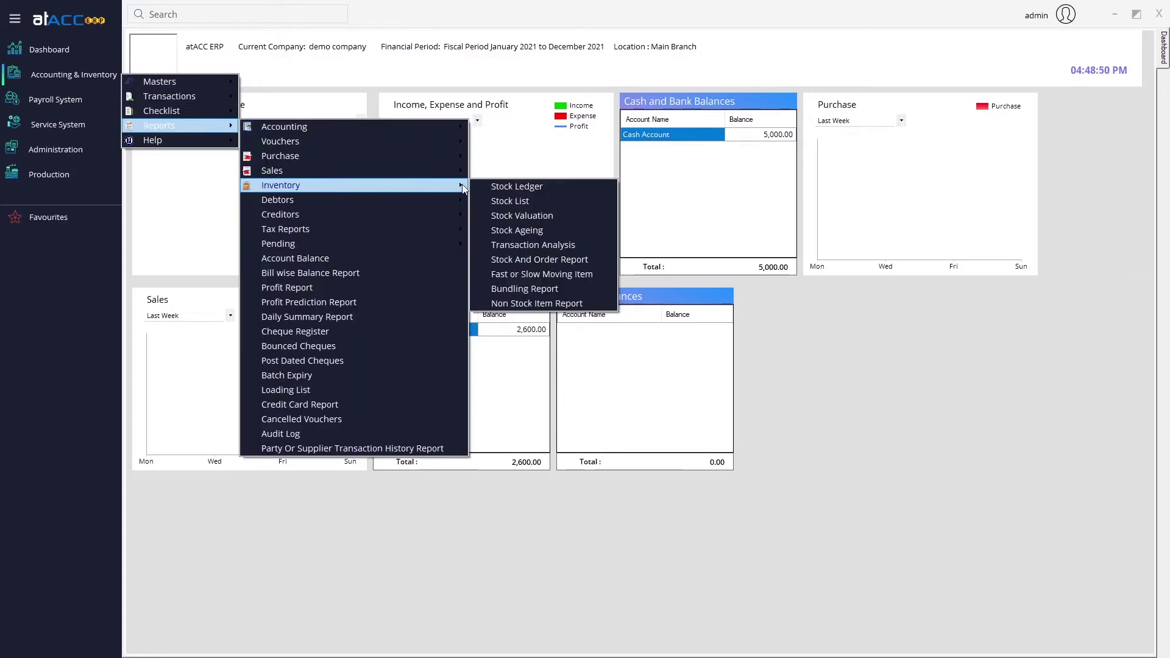
{"action": "left_click", "coordinate": [533, 199]}
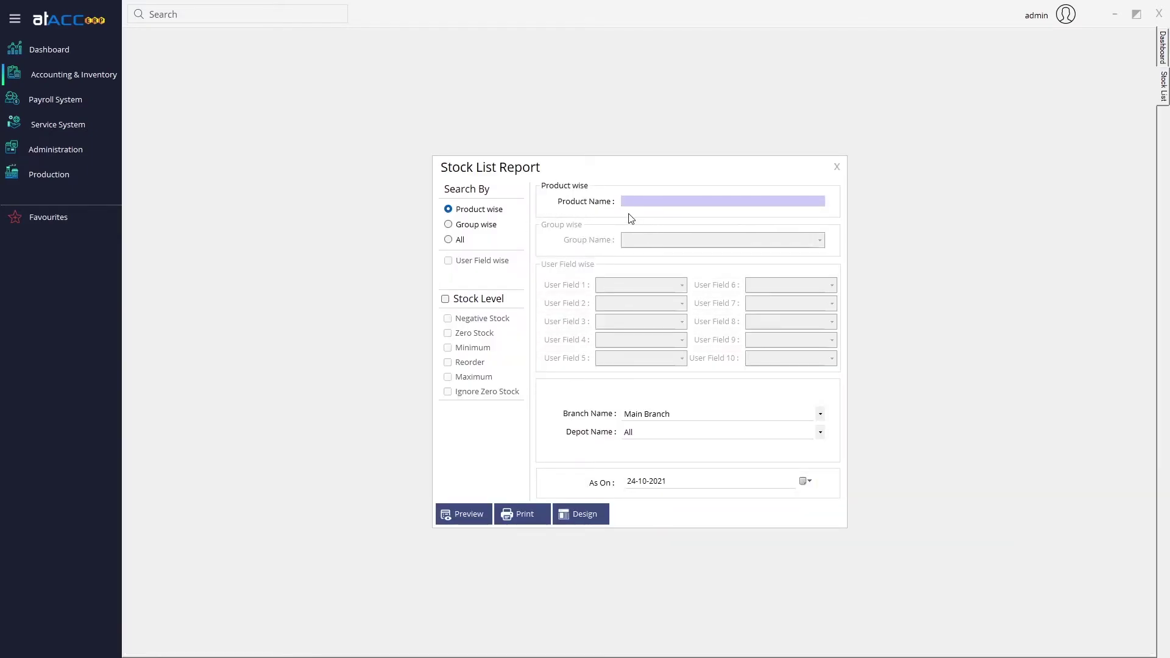
{"action": "type", "text": "man"}
{"action": "key", "text": "Return"}
{"action": "left_click", "coordinate": [485, 510]}
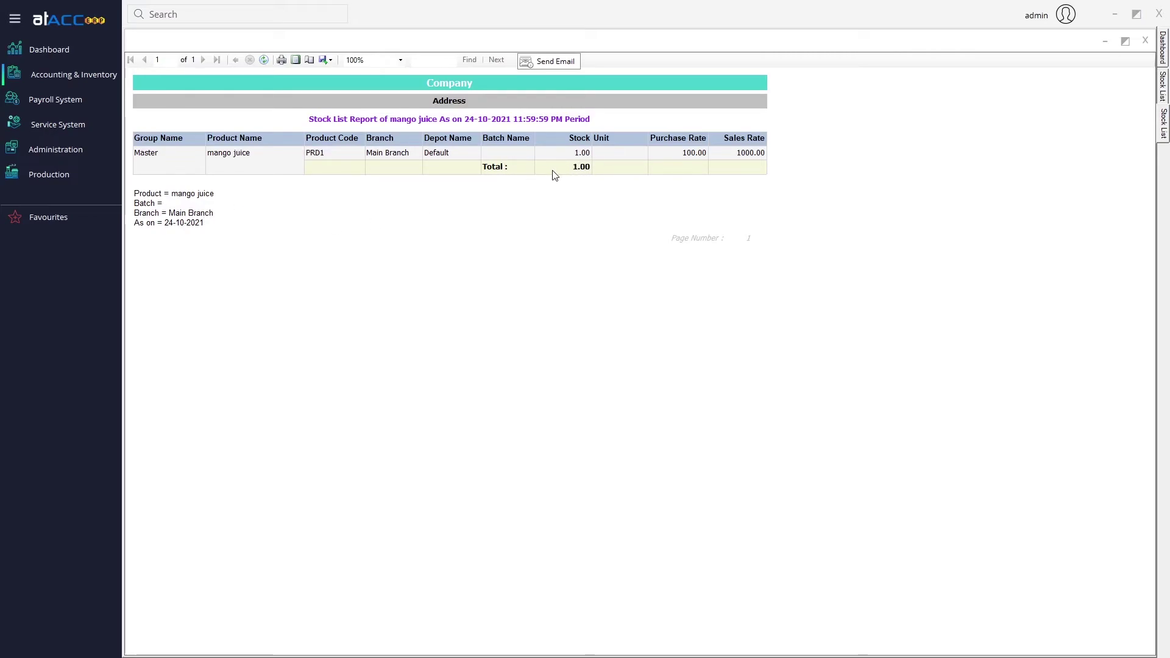
{"action": "left_click", "coordinate": [1146, 42]}
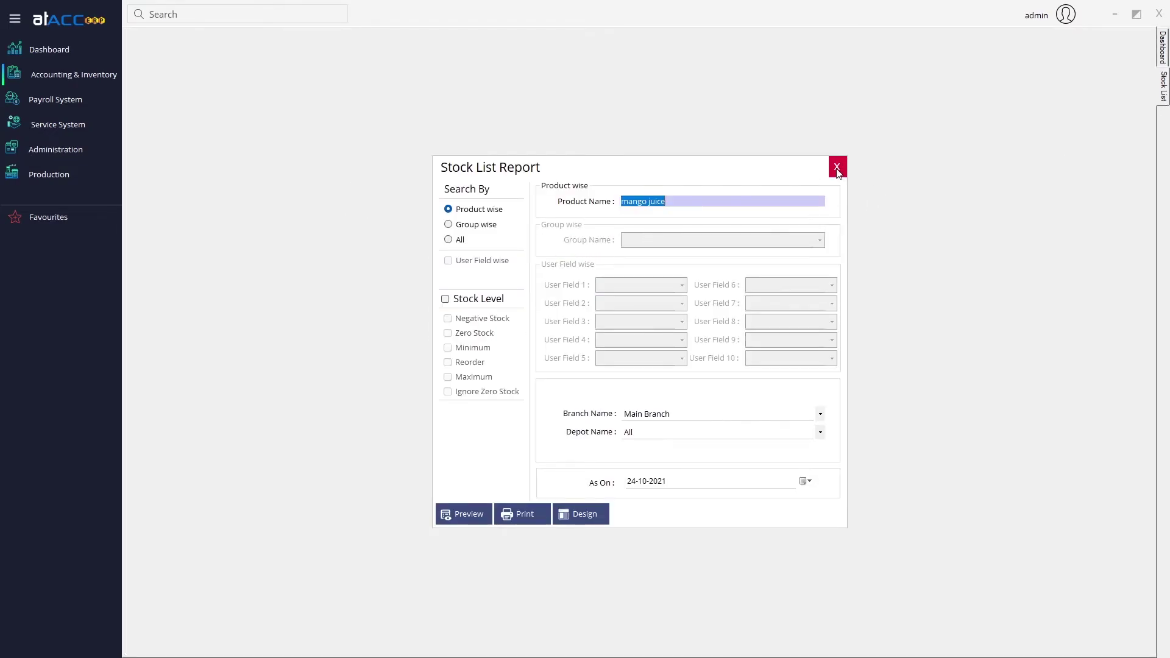
{"action": "left_click", "coordinate": [837, 167]}
Preview the production Bill of Materials report filtered by Main Product and close the preview
{"action": "left_click", "coordinate": [62, 174]}
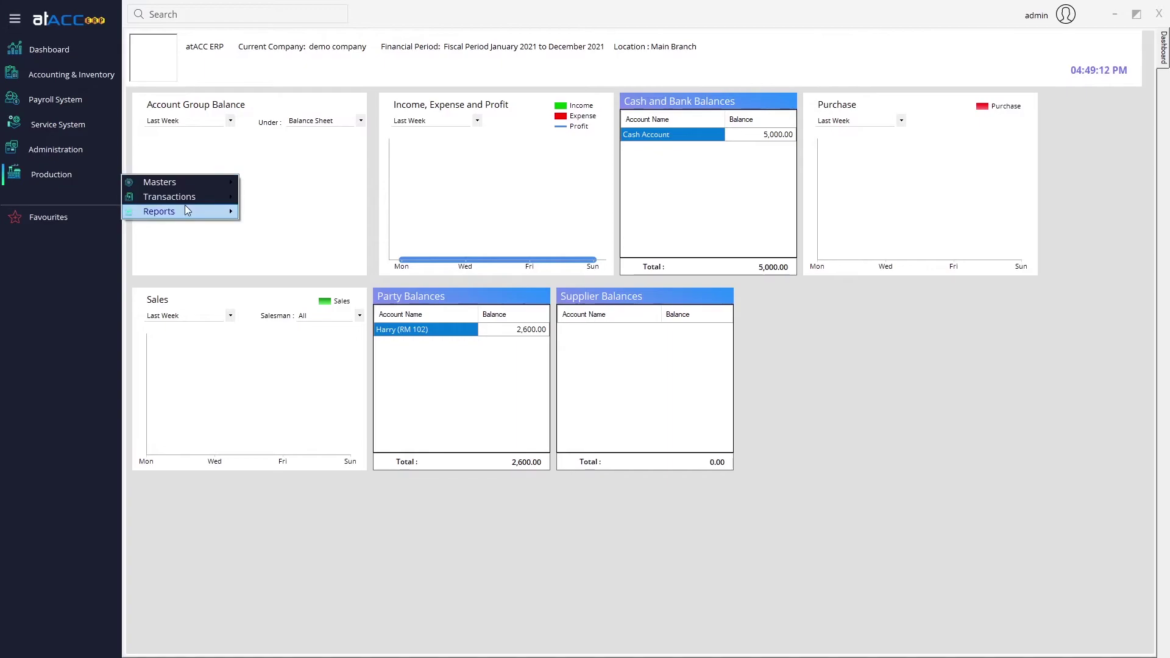
{"action": "mouse_move", "coordinate": [194, 214]}
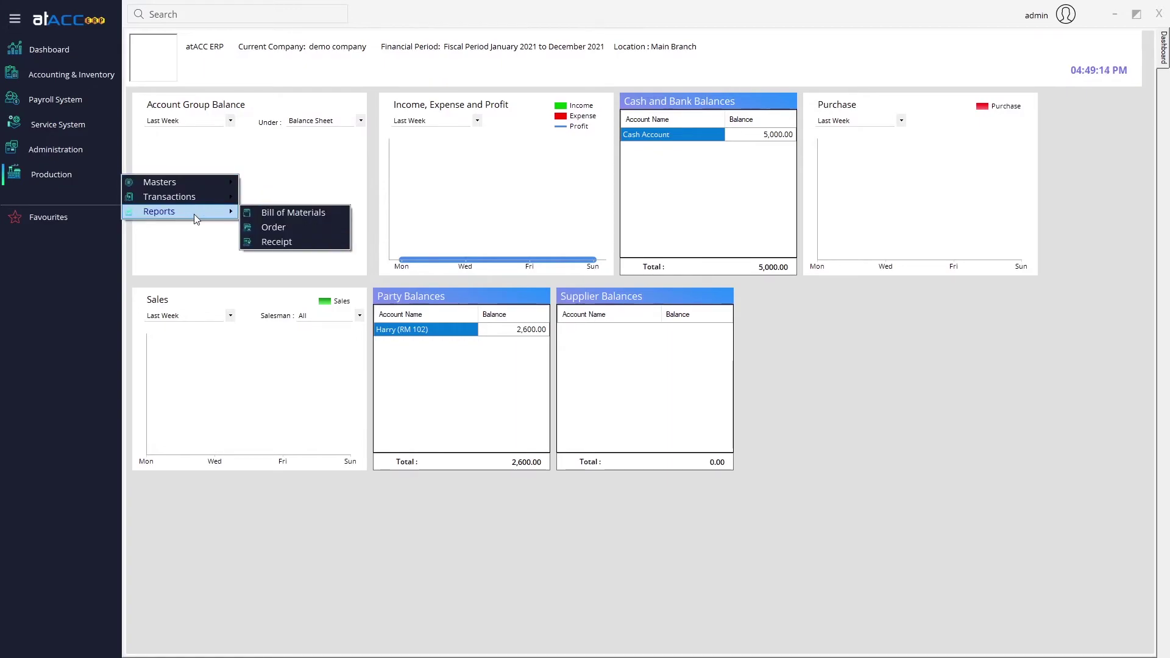
{"action": "left_click", "coordinate": [284, 215]}
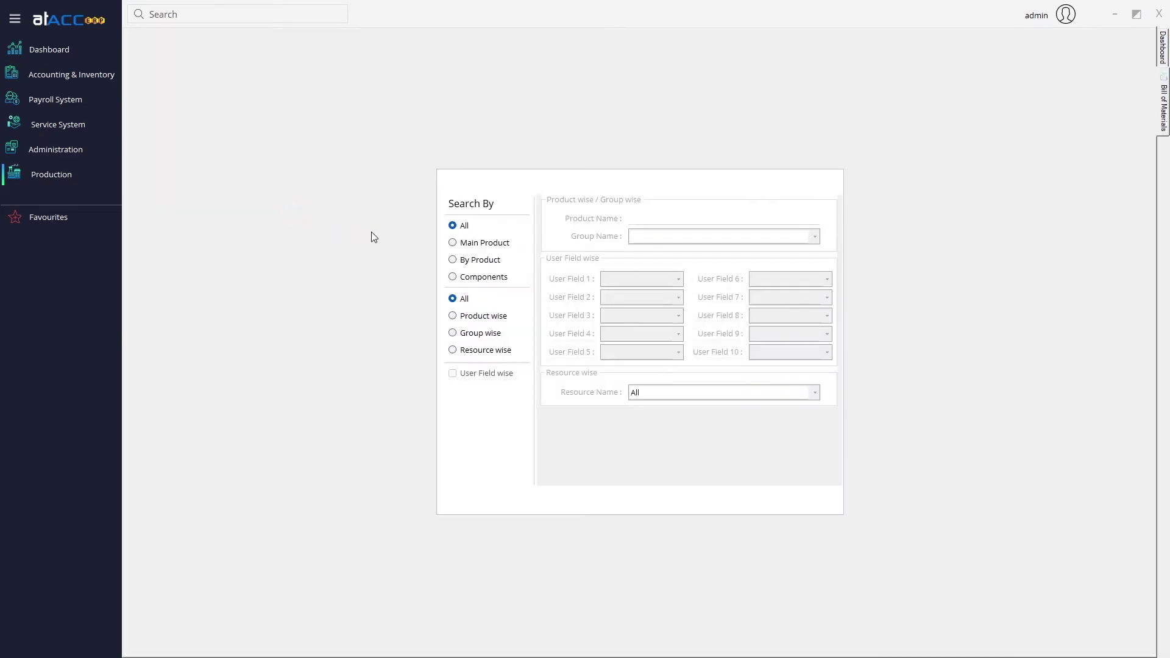
{"action": "left_click", "coordinate": [472, 246]}
{"action": "left_click", "coordinate": [468, 505]}
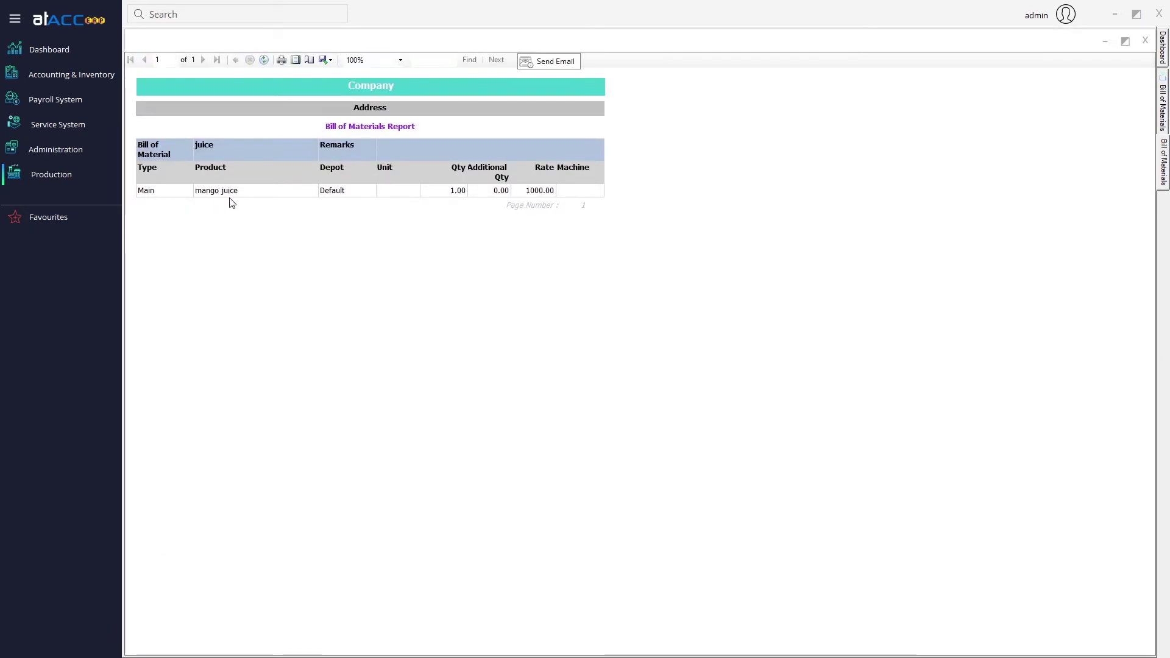
{"action": "left_click", "coordinate": [1144, 40]}
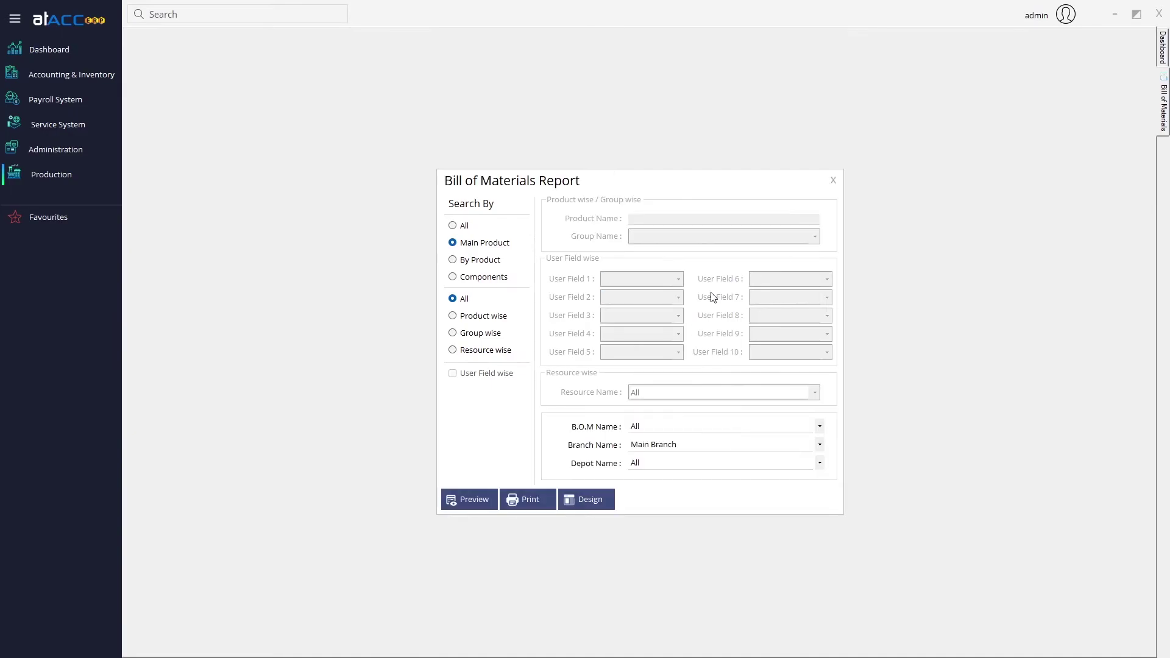
Preview the Bill of Materials report for all line types, including components, and close the preview
{"action": "left_click", "coordinate": [468, 268]}
{"action": "left_click", "coordinate": [471, 279]}
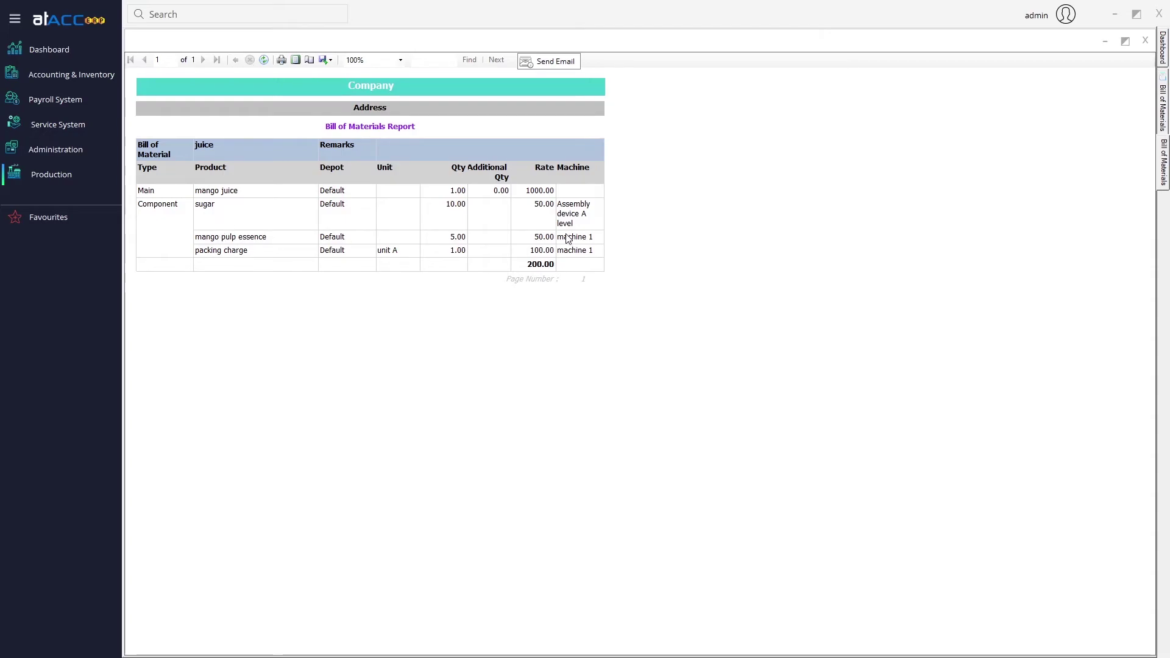
{"action": "left_click", "coordinate": [1145, 41]}
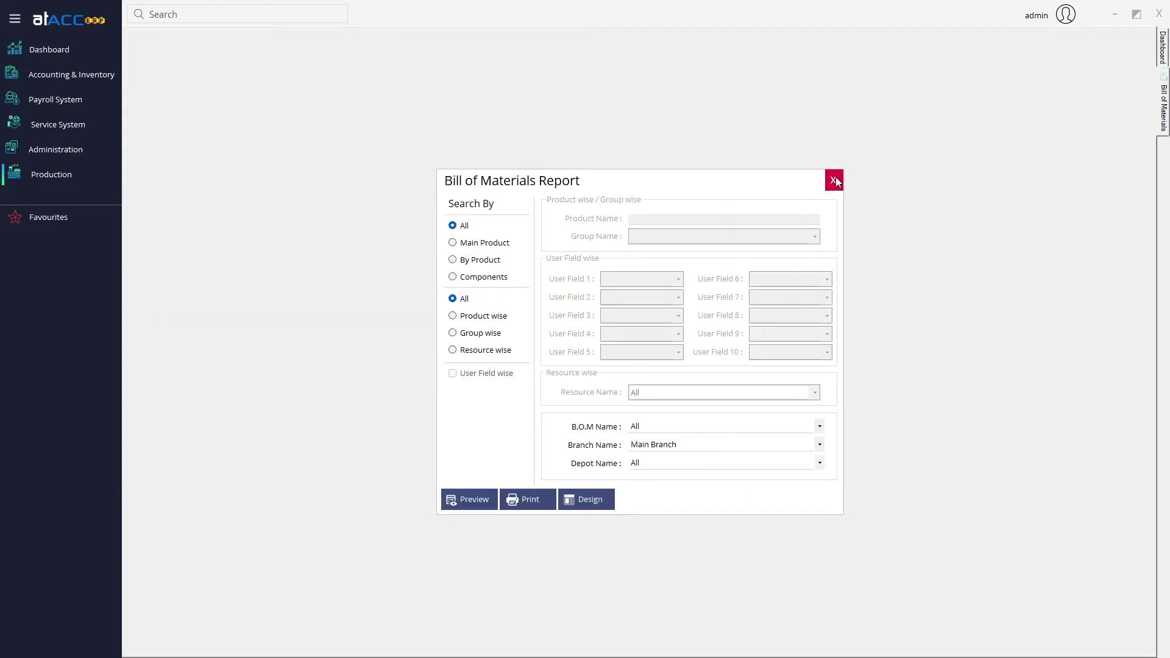
Examine the Bill of Materials report's Product wise filter, then search Group wise with the Master group
{"action": "left_click", "coordinate": [486, 319]}
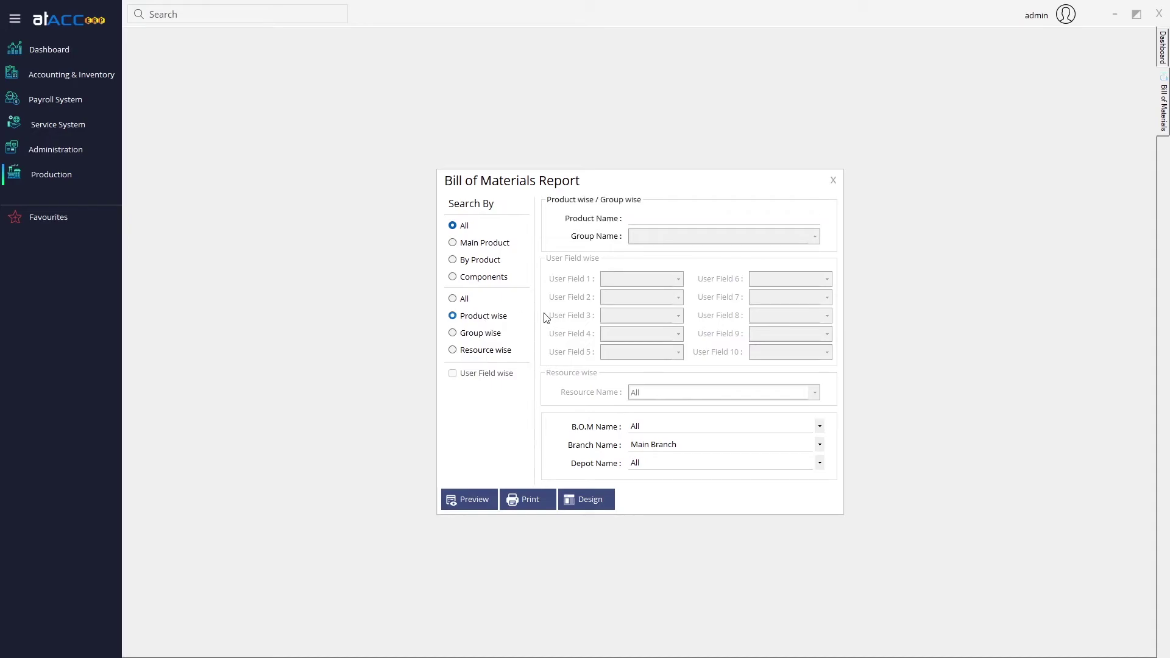
{"action": "left_click", "coordinate": [641, 218]}
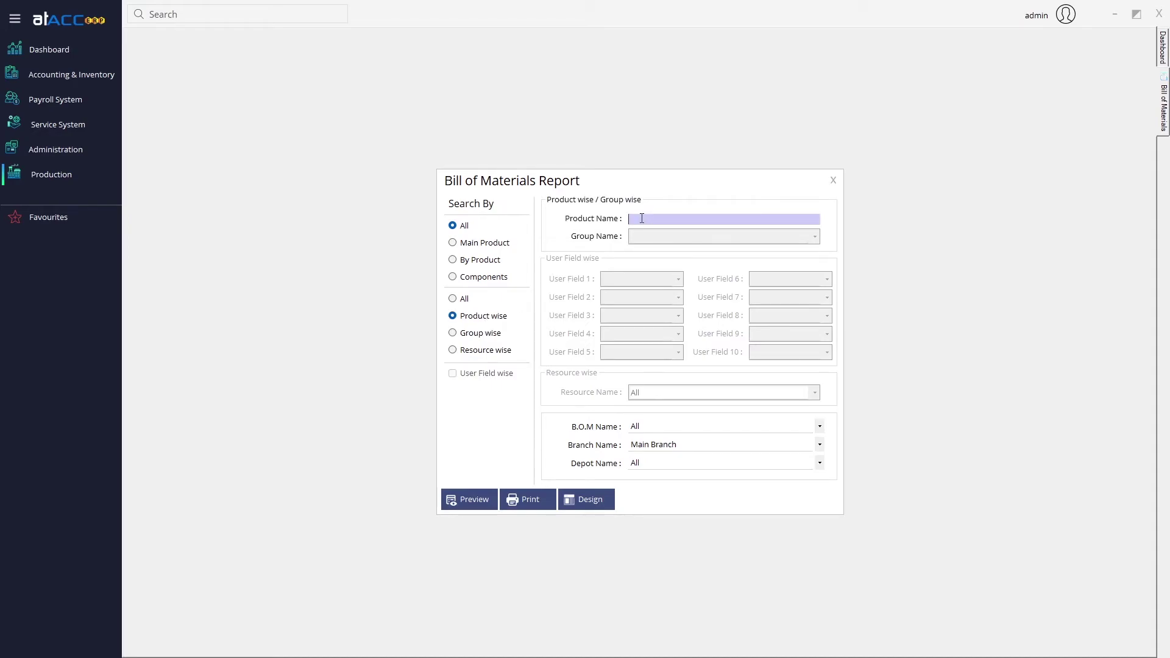
{"action": "left_click", "coordinate": [489, 333]}
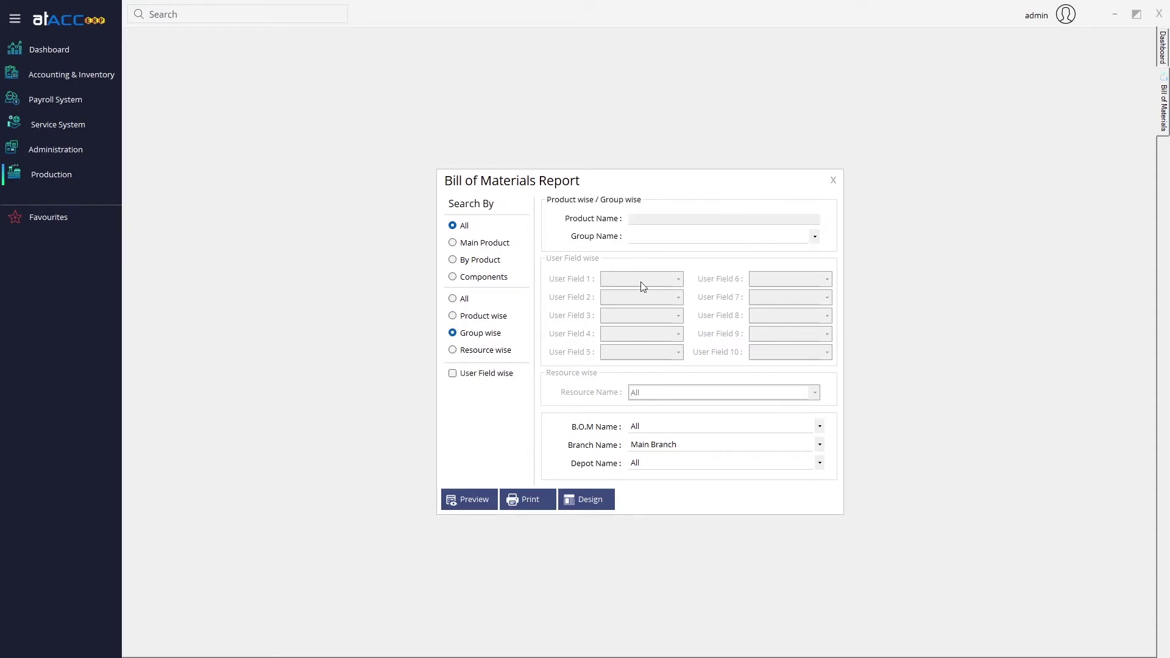
{"action": "left_click", "coordinate": [705, 239]}
{"action": "left_click", "coordinate": [687, 251]}
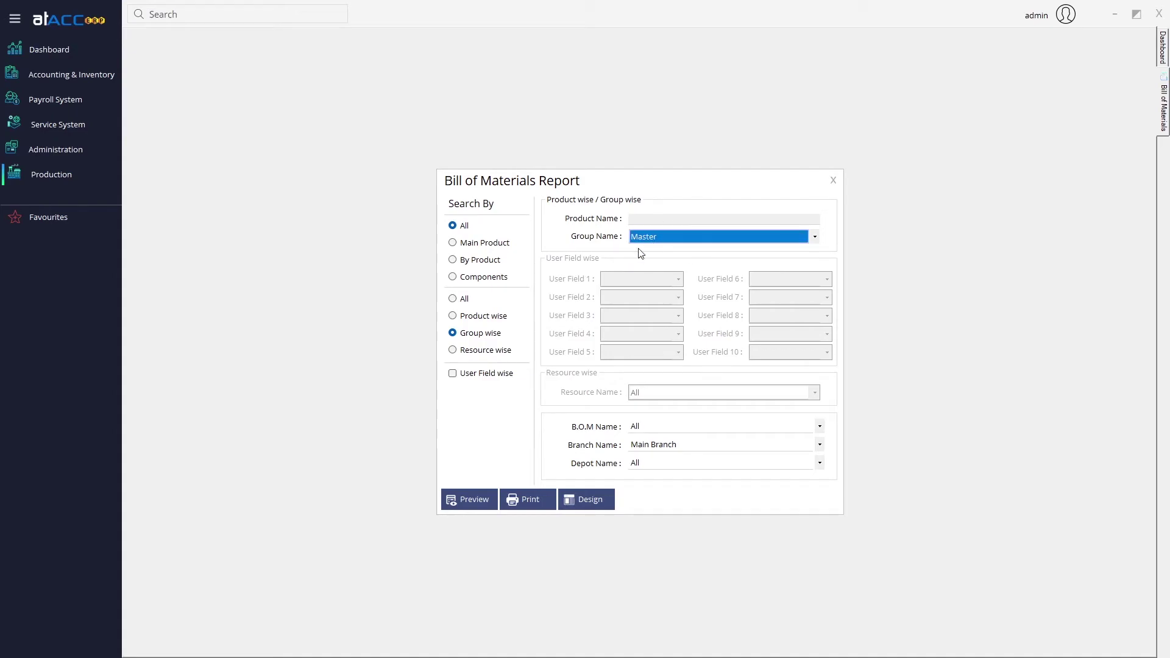
Set the Bill of Materials report to Resource wise for all resources and the juice B.O.M., and close the form
{"action": "left_click", "coordinate": [491, 352]}
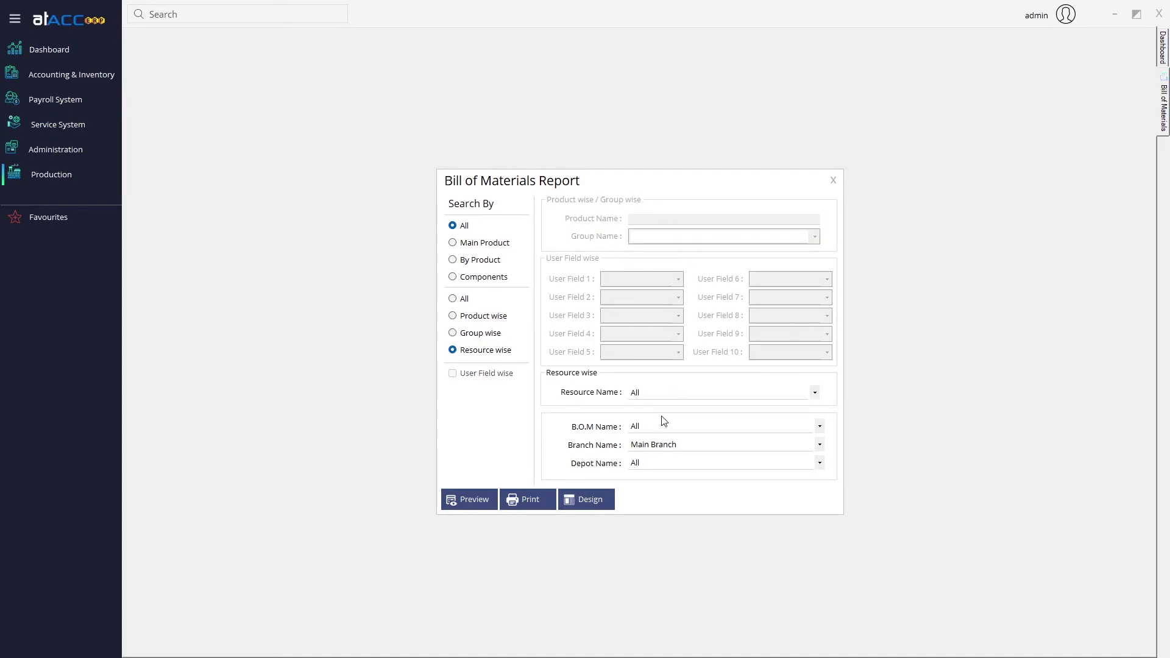
{"action": "left_click", "coordinate": [660, 396]}
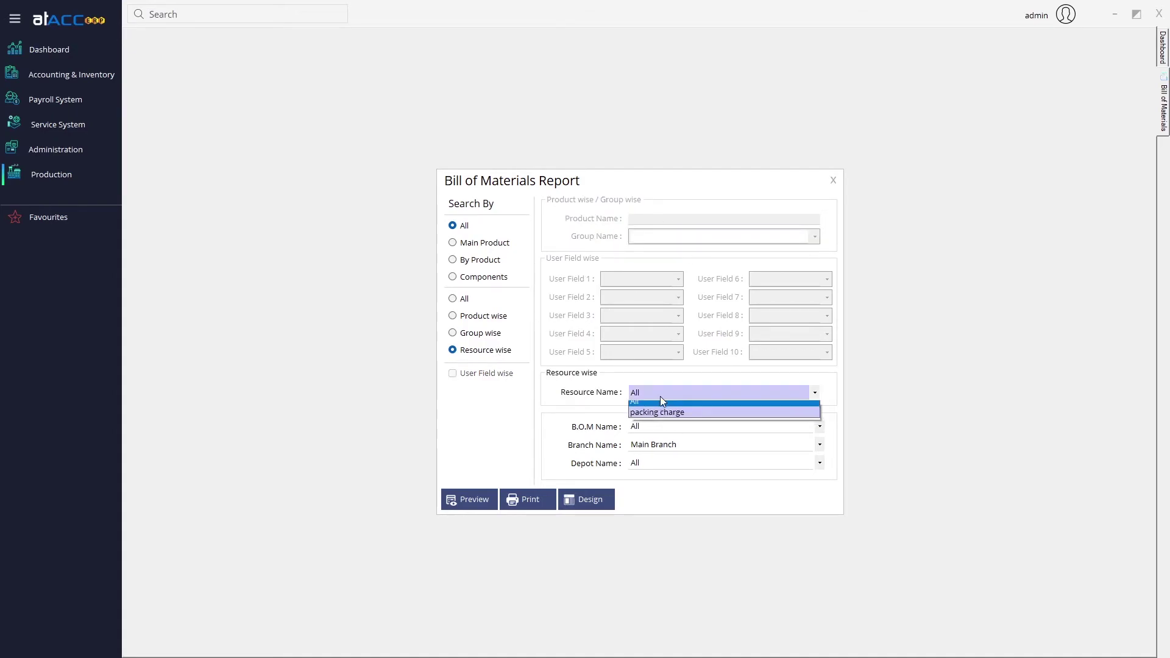
{"action": "left_click", "coordinate": [614, 403]}
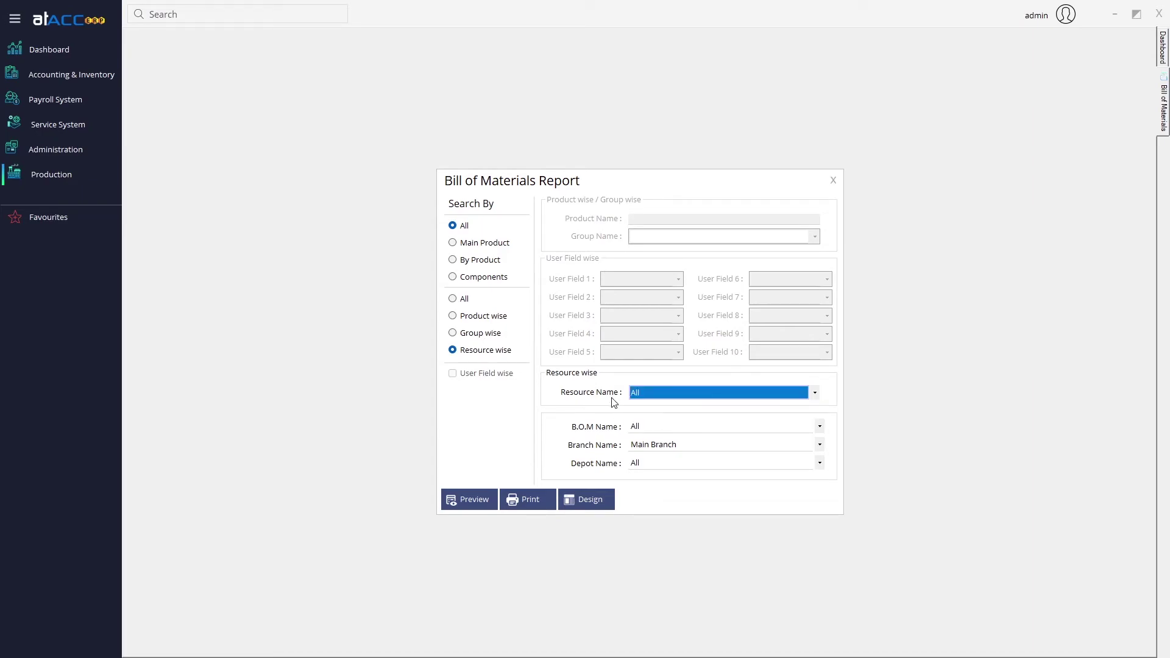
{"action": "left_click", "coordinate": [652, 427]}
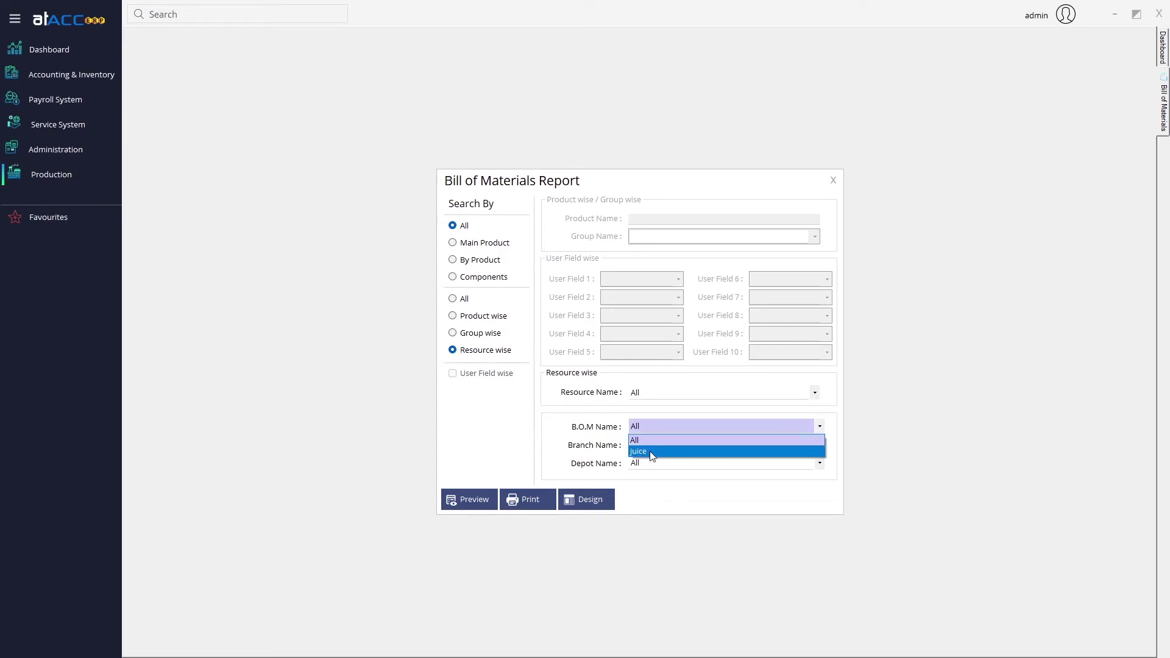
{"action": "left_click", "coordinate": [653, 453]}
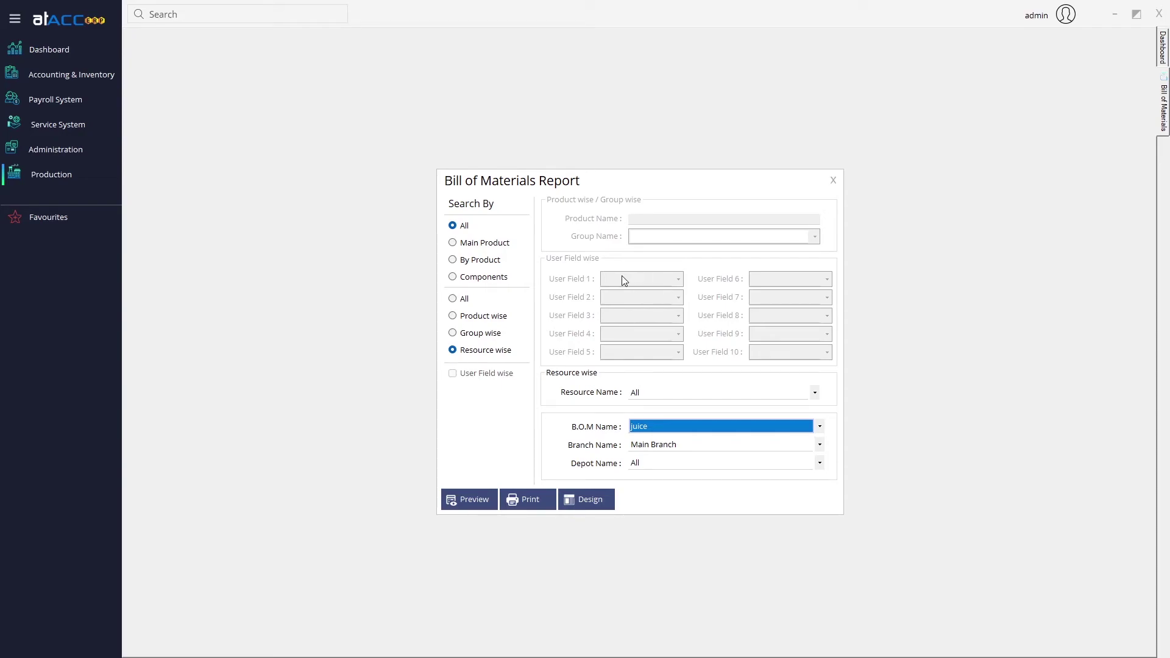
{"action": "left_click", "coordinate": [832, 180]}
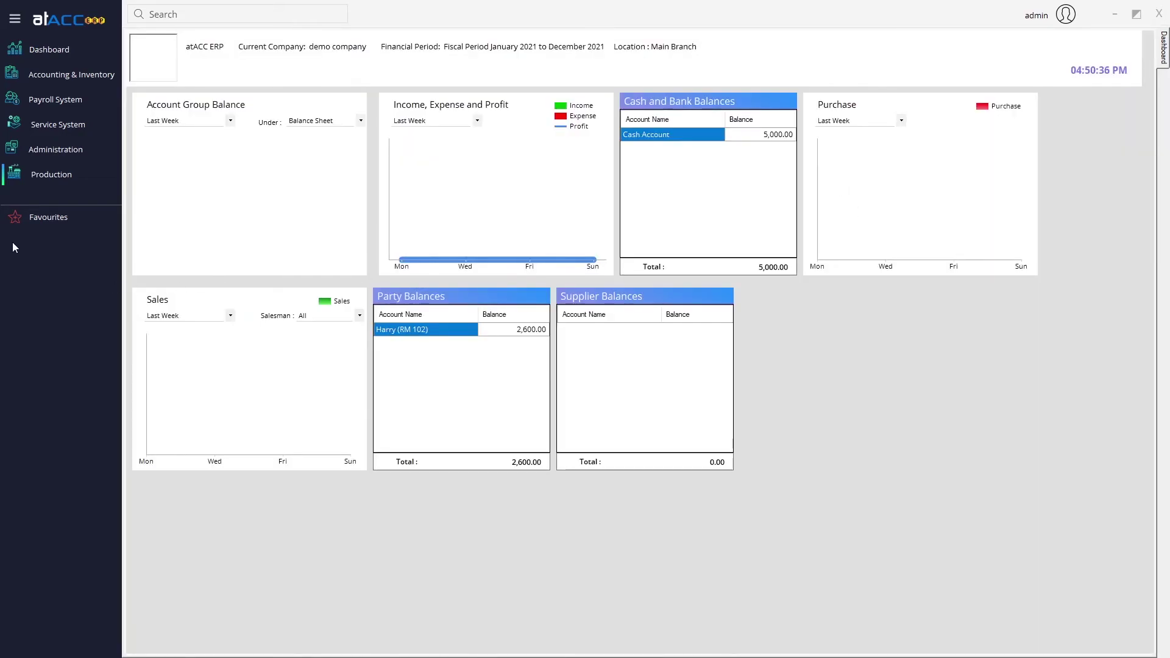
Open the Production Order report, look at its Product wise format and return to Voucher wise
{"action": "left_click", "coordinate": [78, 178]}
{"action": "mouse_move", "coordinate": [162, 218]}
{"action": "left_click", "coordinate": [284, 234]}
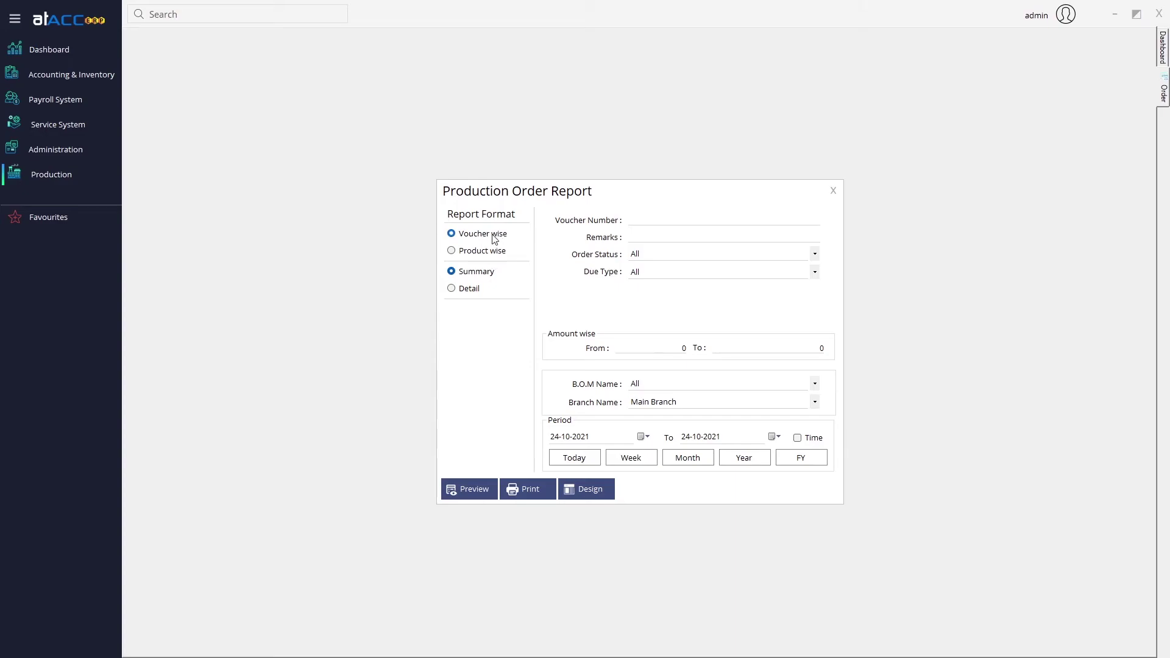
{"action": "left_click", "coordinate": [487, 253]}
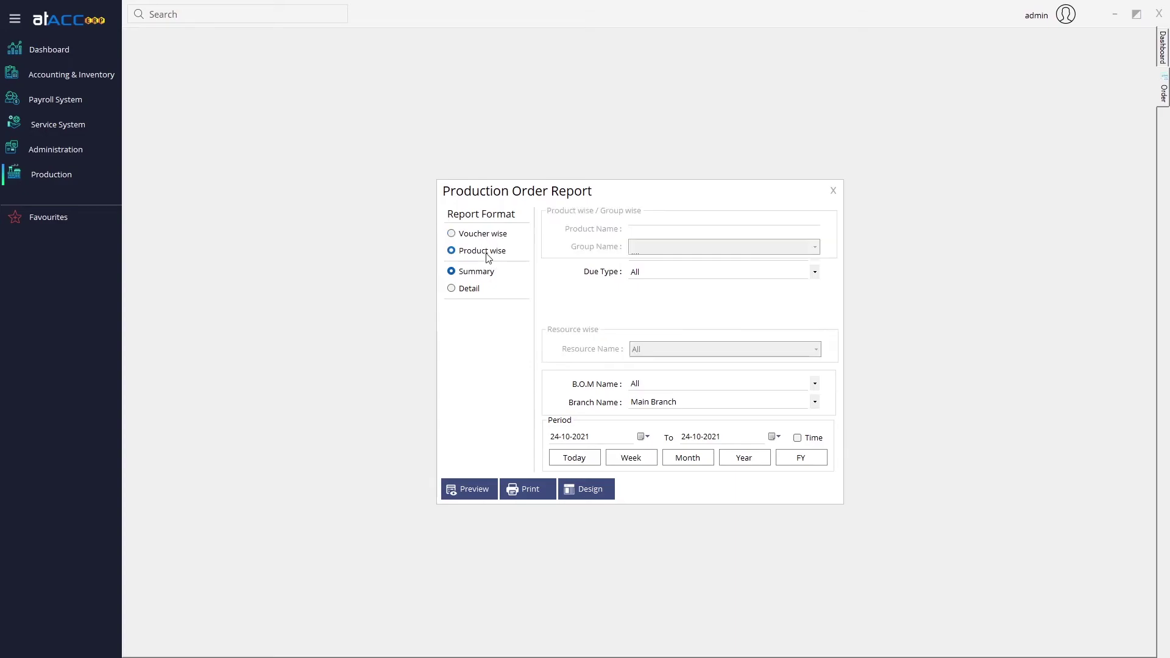
{"action": "left_click", "coordinate": [487, 235]}
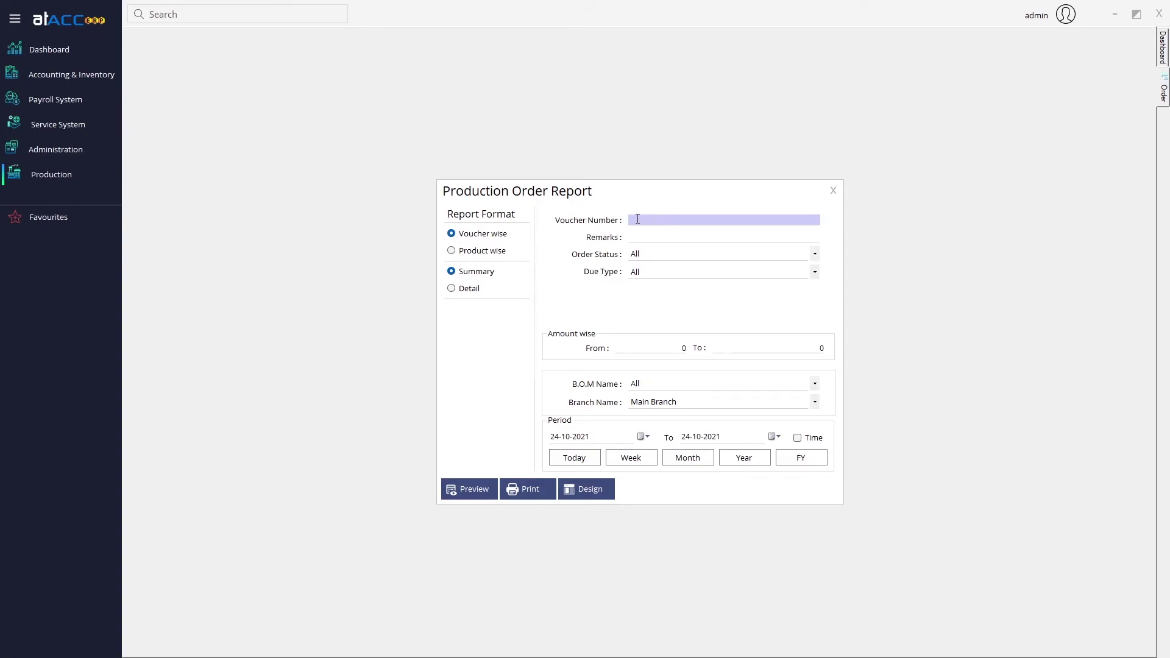
Examine the order report's Remarks, Order Status, Due Type and amount range filters, keeping status and due type at All
{"action": "left_click", "coordinate": [639, 235]}
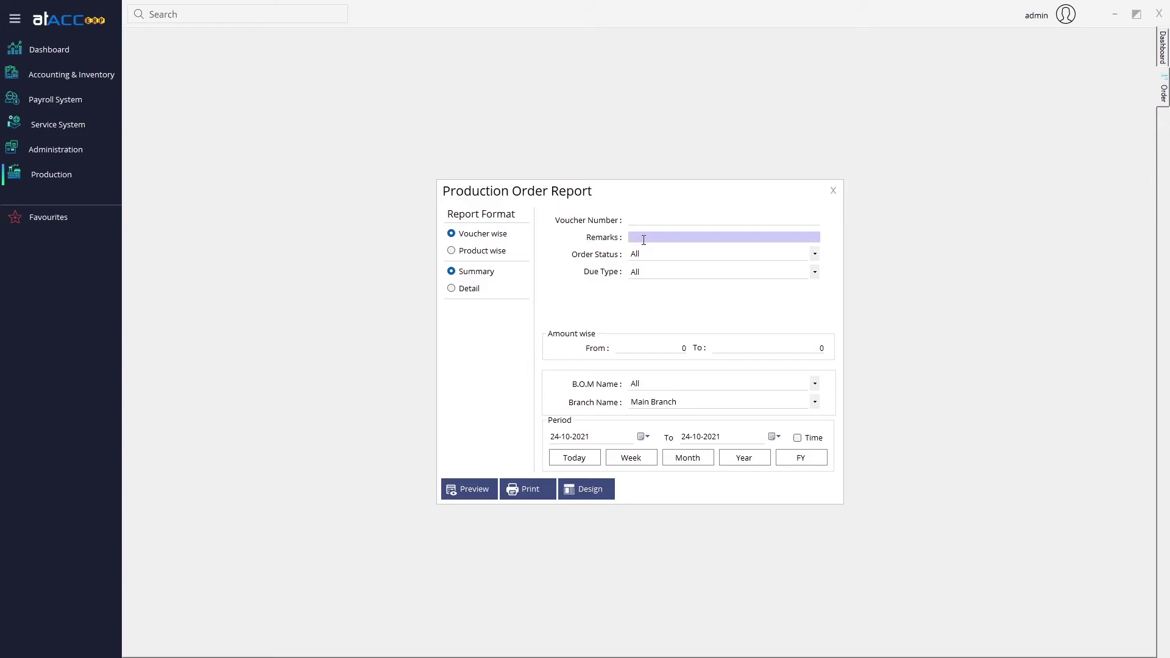
{"action": "left_click", "coordinate": [653, 252]}
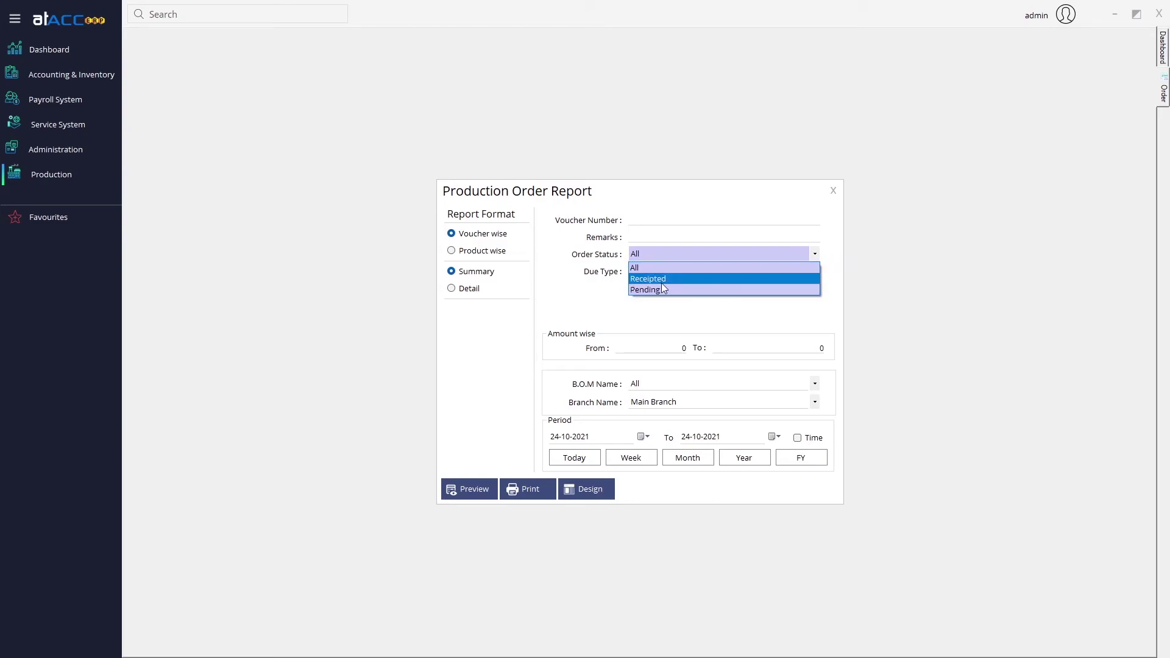
{"action": "left_click", "coordinate": [653, 262]}
{"action": "left_click", "coordinate": [649, 274]}
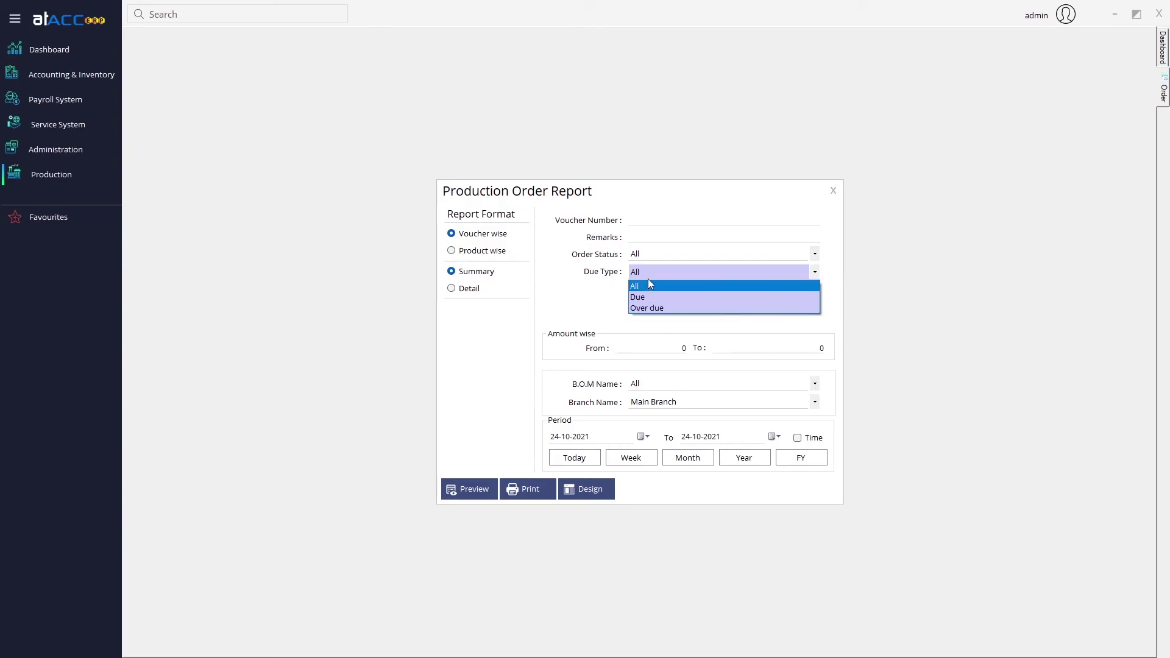
{"action": "left_click", "coordinate": [647, 279]}
{"action": "left_click", "coordinate": [649, 345]}
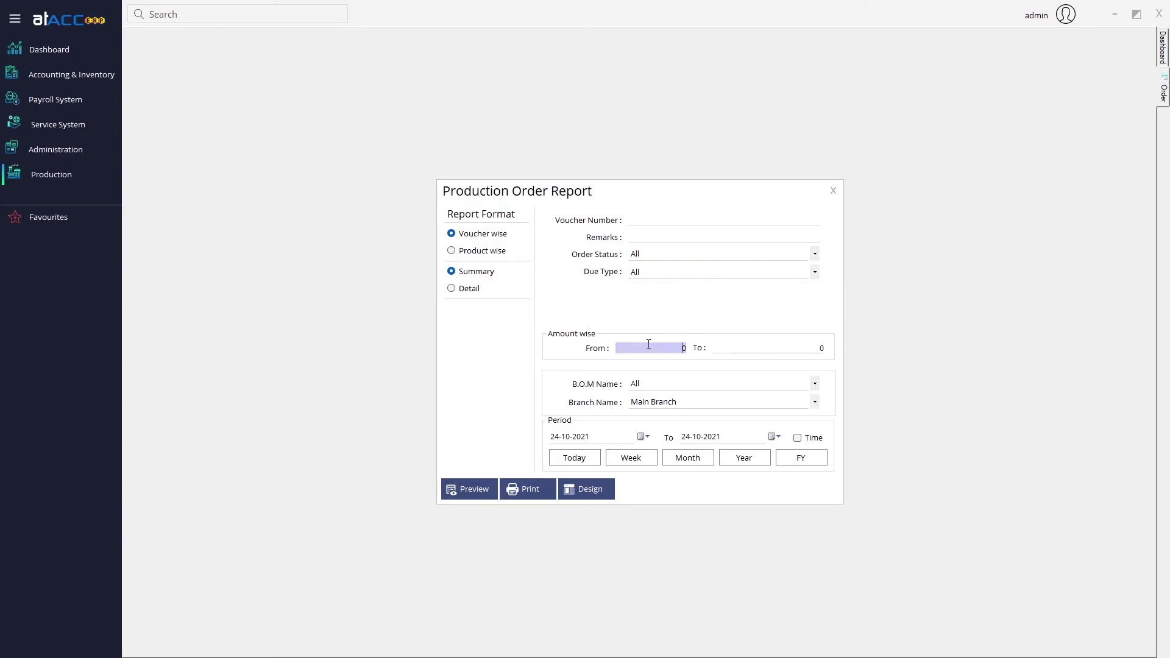
{"action": "left_click", "coordinate": [801, 353]}
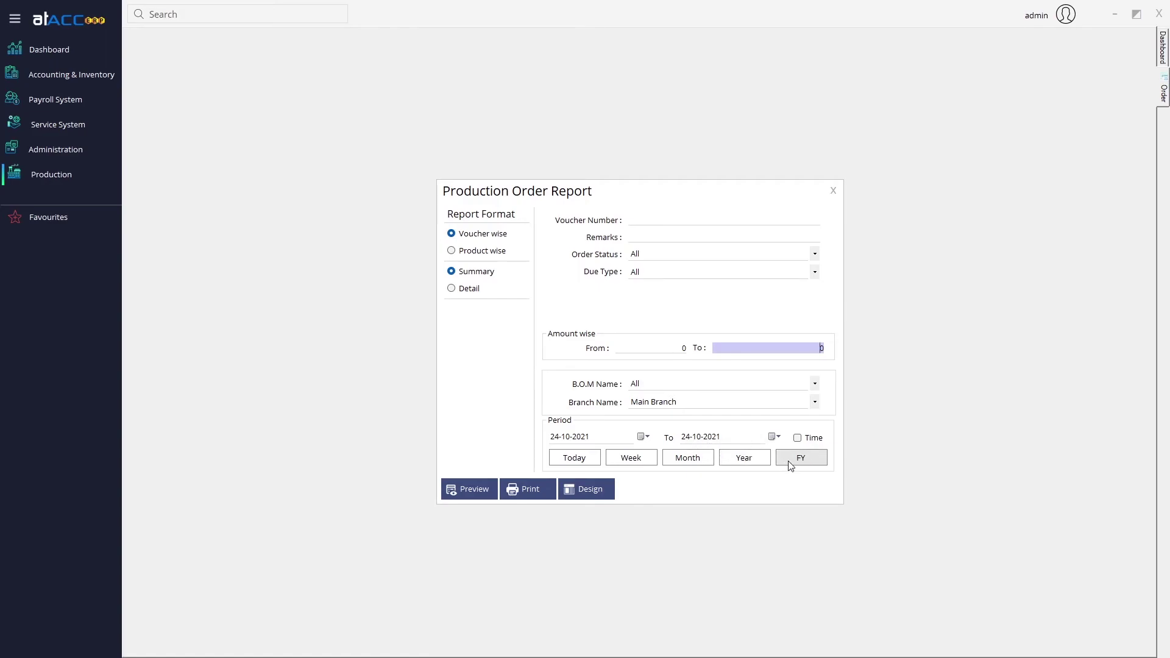
Preview the voucher-wise Production Order report in Detail format twice, closing the preview each time
{"action": "left_click", "coordinate": [467, 293]}
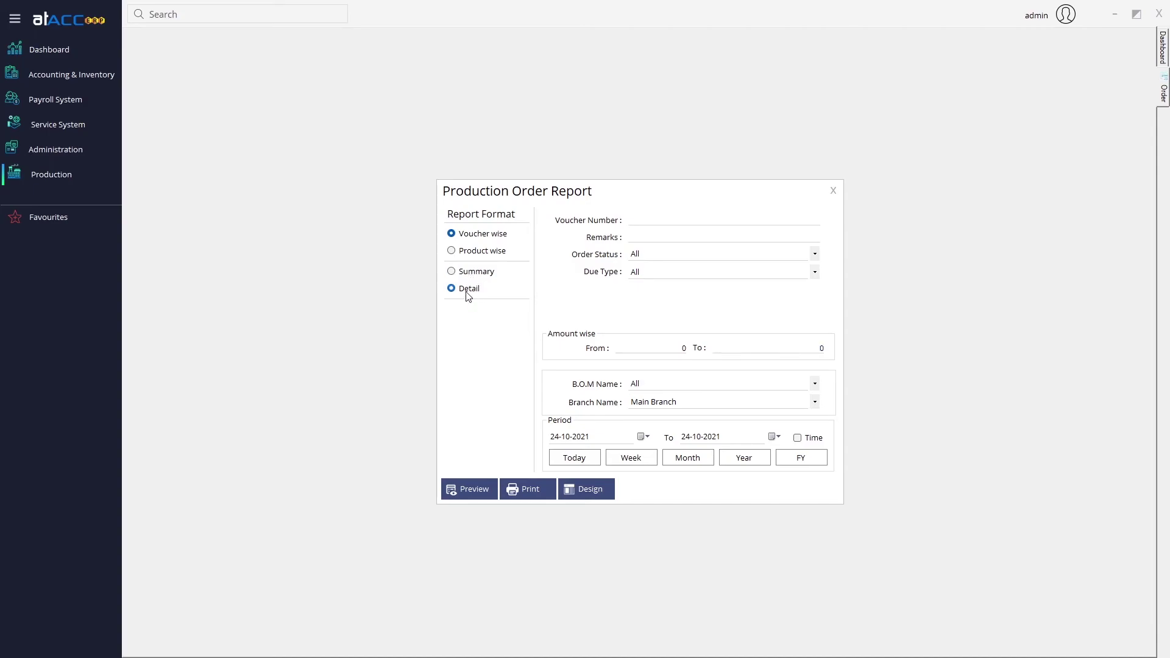
{"action": "left_click", "coordinate": [474, 490]}
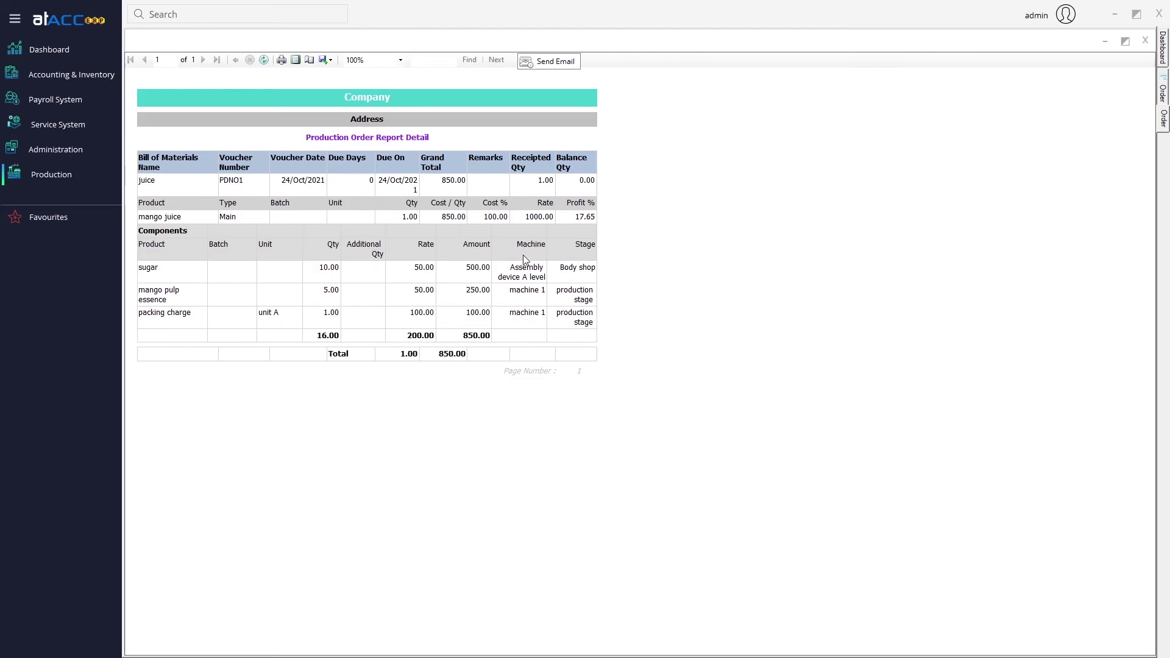
{"action": "left_click", "coordinate": [1144, 40]}
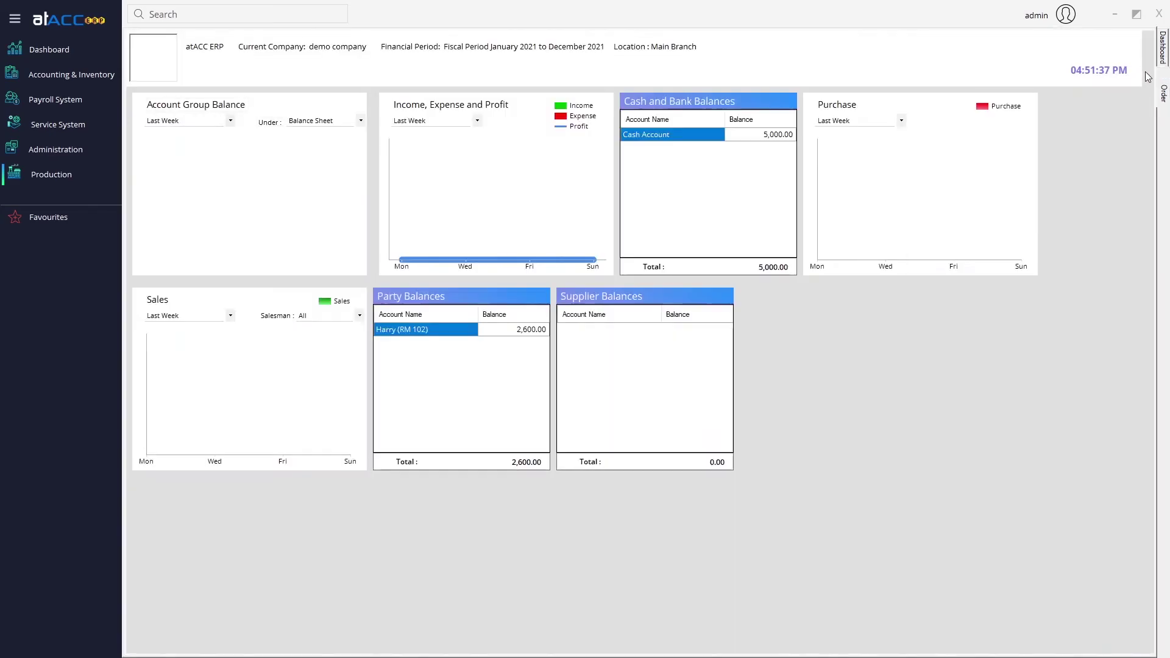
{"action": "left_click", "coordinate": [473, 488]}
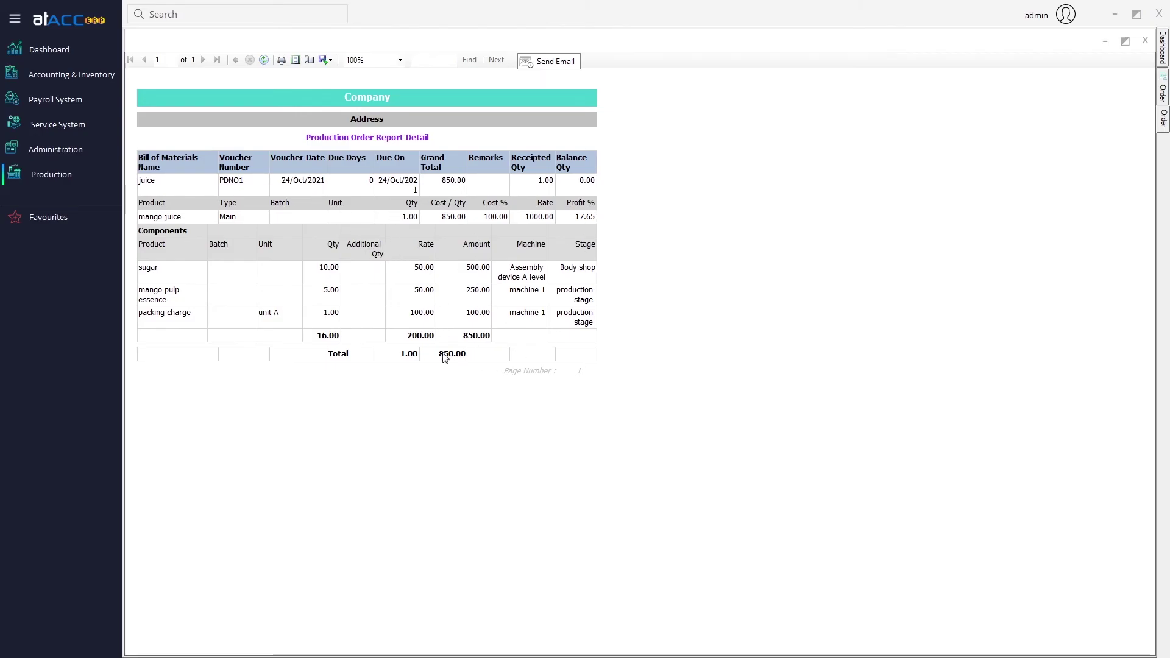
{"action": "left_click", "coordinate": [1146, 43]}
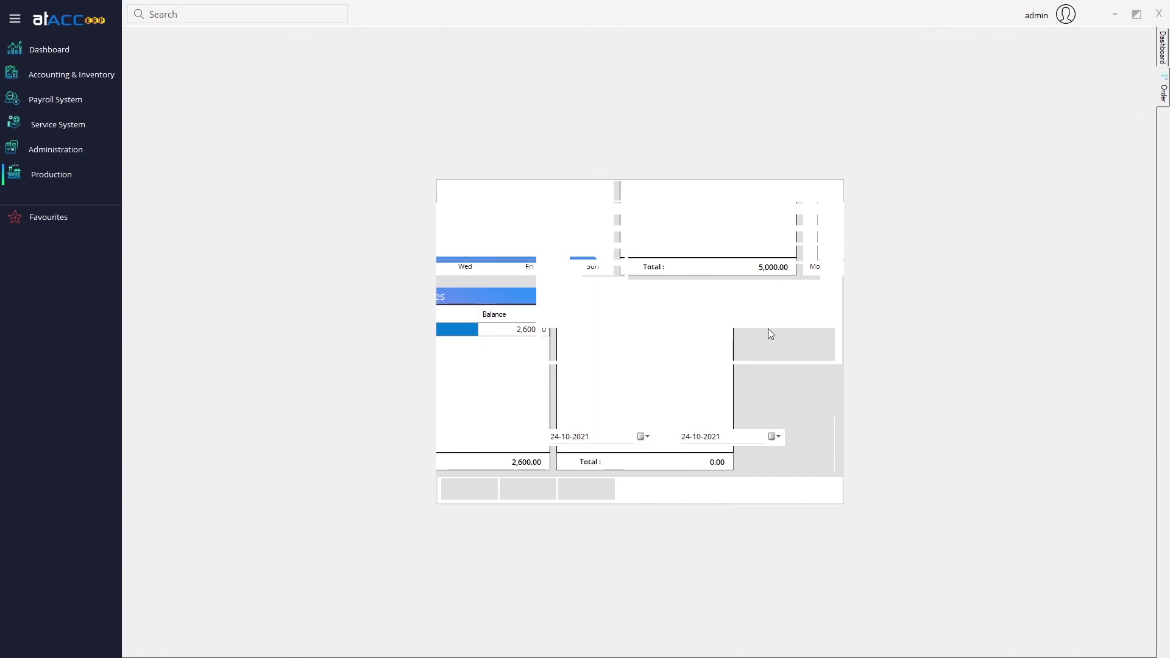
Look through the order report's Product wise search options, ending on Components and Resource wise, and close the form
{"action": "left_click", "coordinate": [490, 253]}
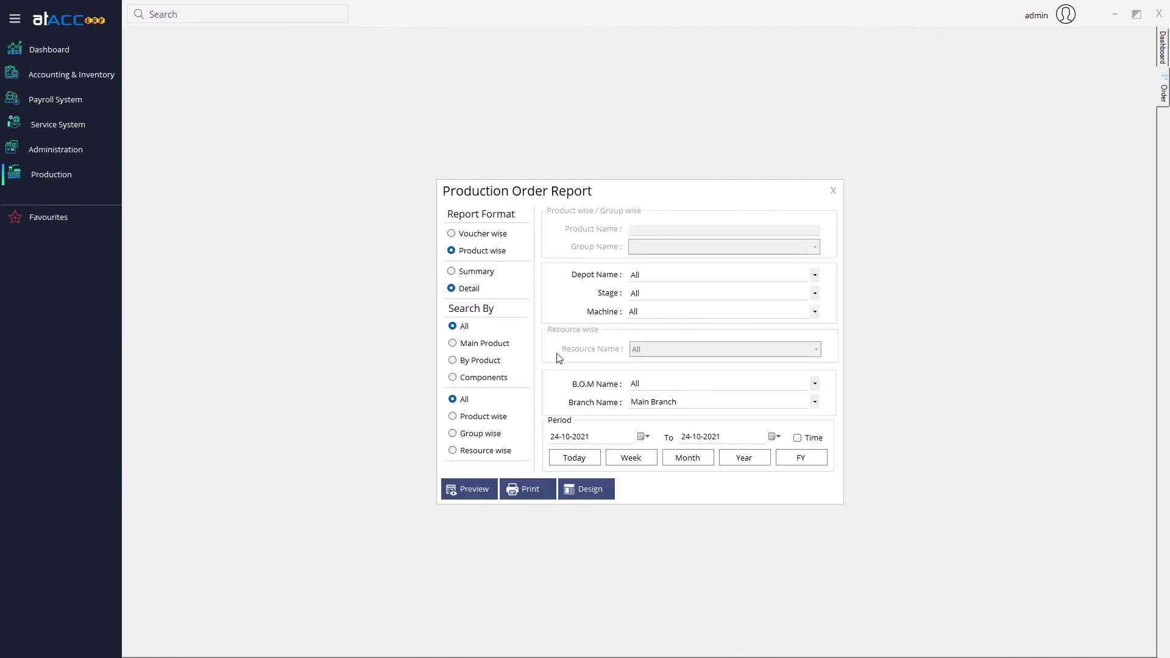
{"action": "left_click", "coordinate": [474, 347]}
{"action": "left_click", "coordinate": [478, 364]}
{"action": "left_click", "coordinate": [480, 379]}
{"action": "left_click", "coordinate": [484, 417]}
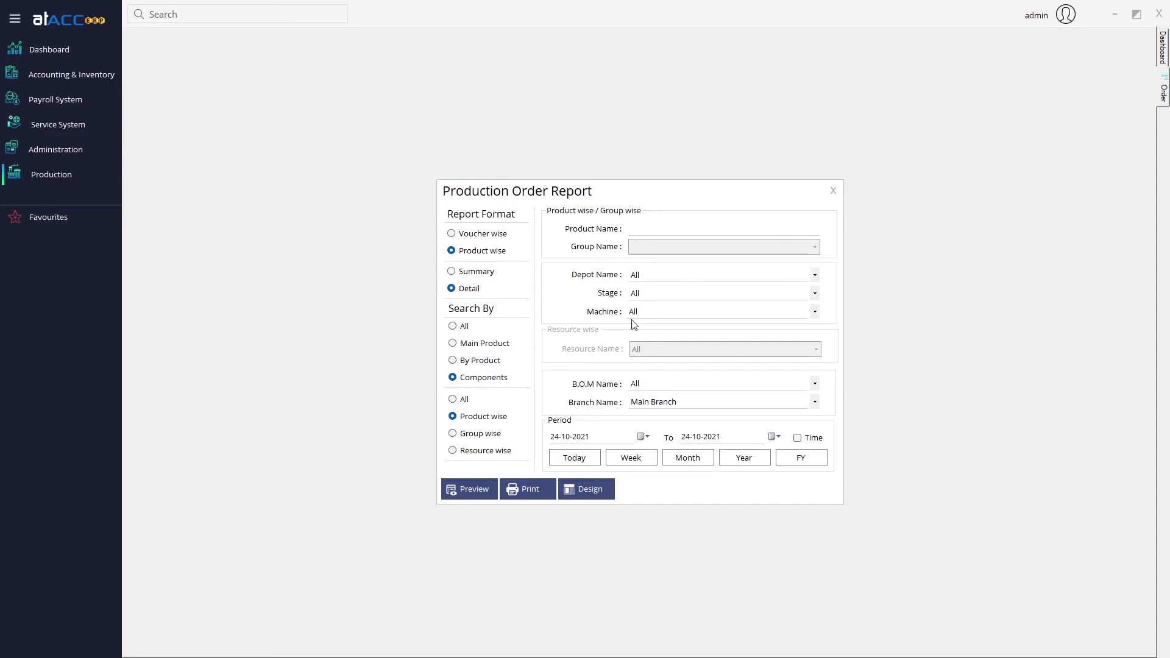
{"action": "left_click", "coordinate": [486, 436]}
{"action": "left_click", "coordinate": [486, 452]}
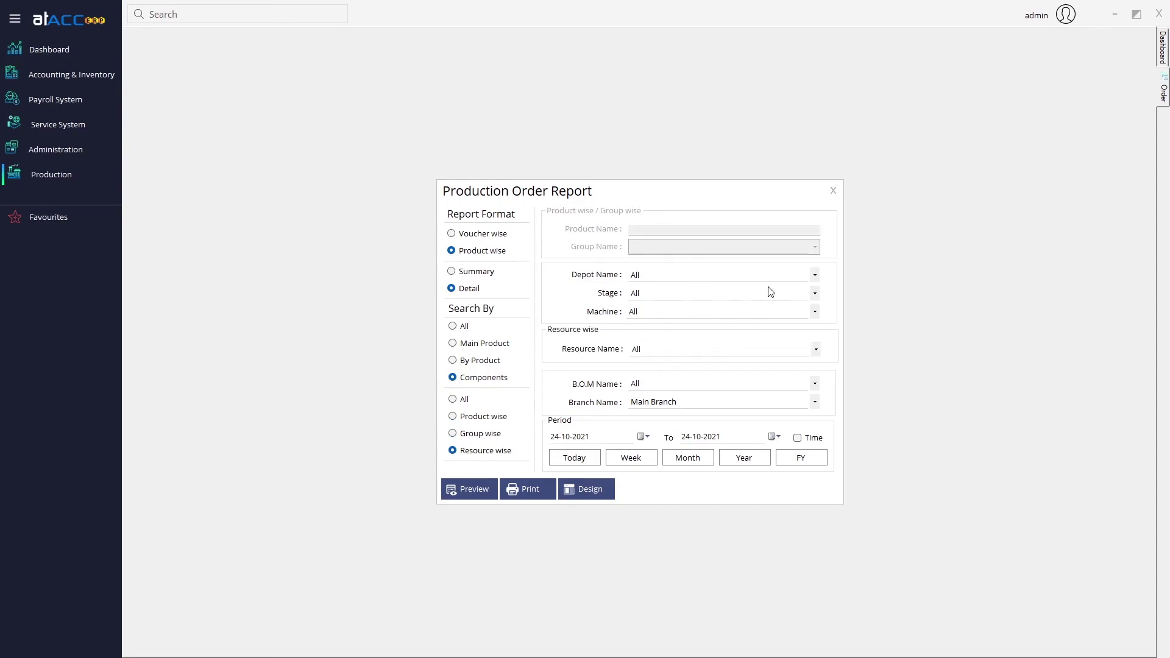
{"action": "left_click", "coordinate": [833, 192]}
Open the Production Receipt report and examine its Voucher Number, Order Number and Remarks filters
{"action": "left_click", "coordinate": [65, 176]}
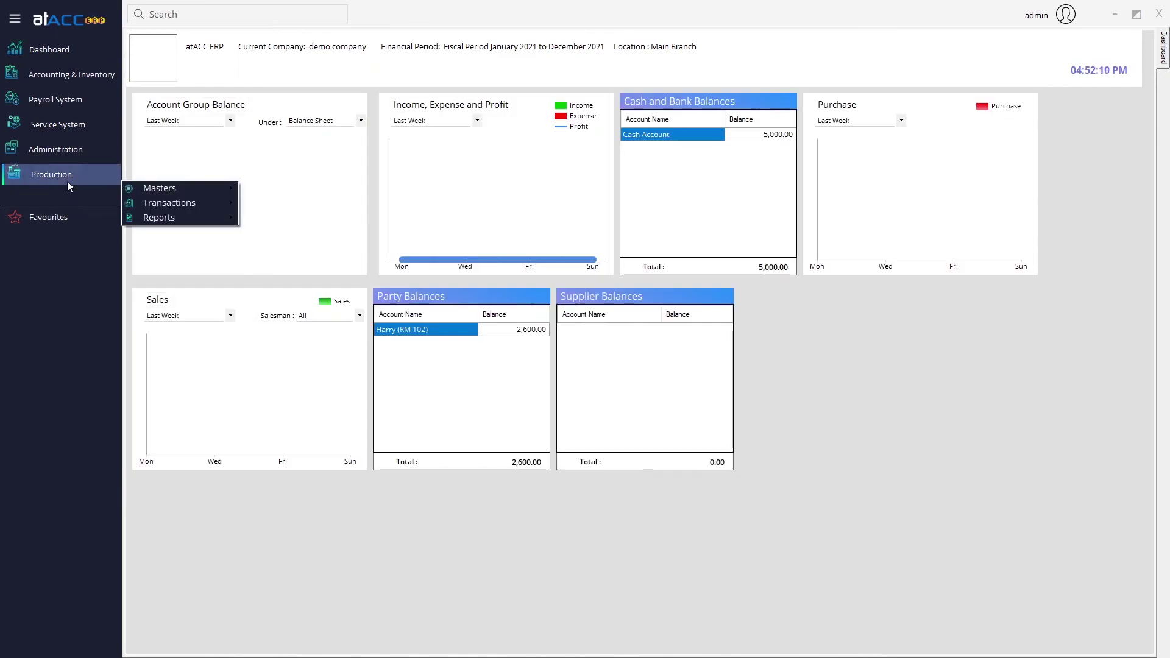
{"action": "mouse_move", "coordinate": [137, 217]}
{"action": "left_click", "coordinate": [279, 247]}
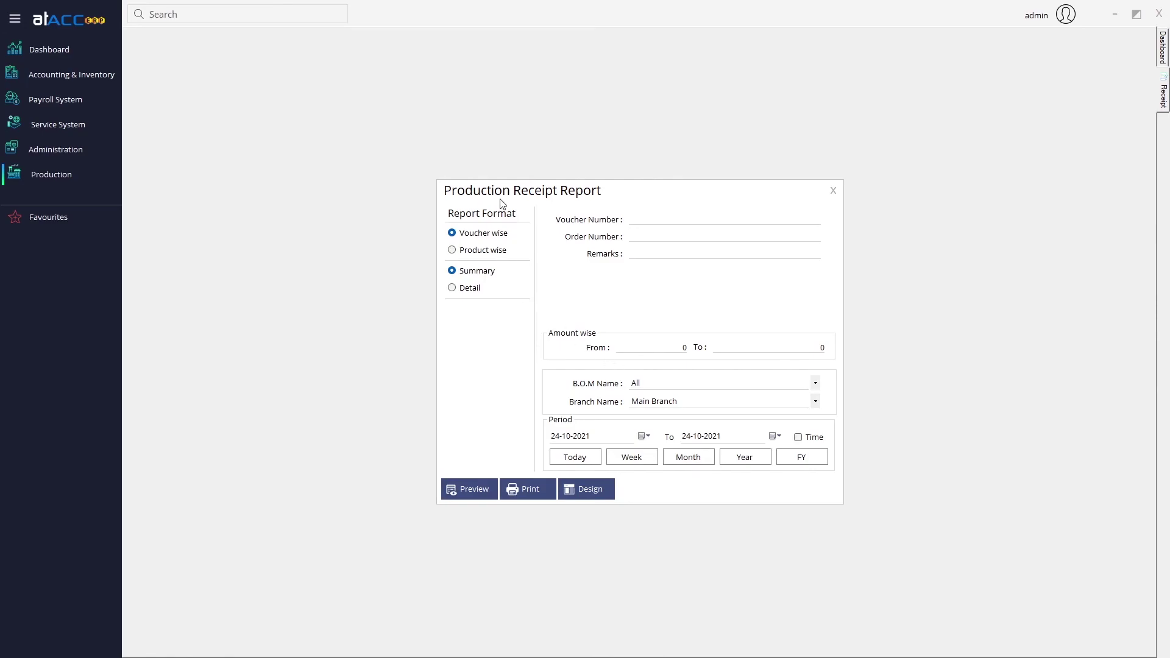
{"action": "left_click", "coordinate": [644, 219]}
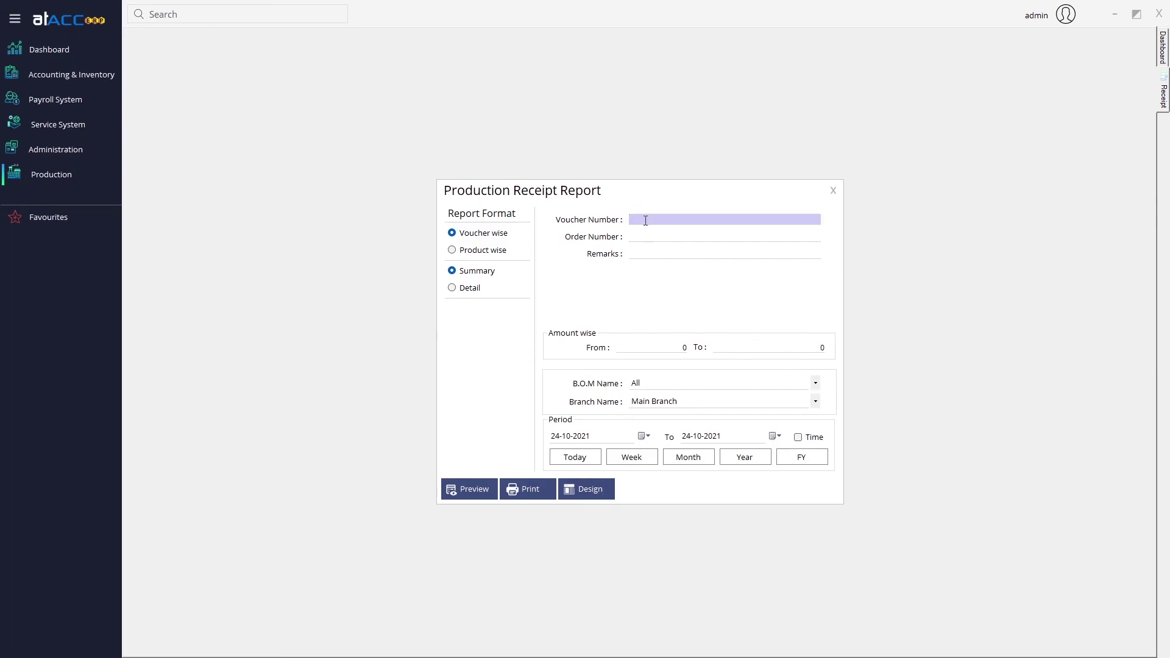
{"action": "left_click", "coordinate": [645, 235]}
{"action": "left_click", "coordinate": [645, 255]}
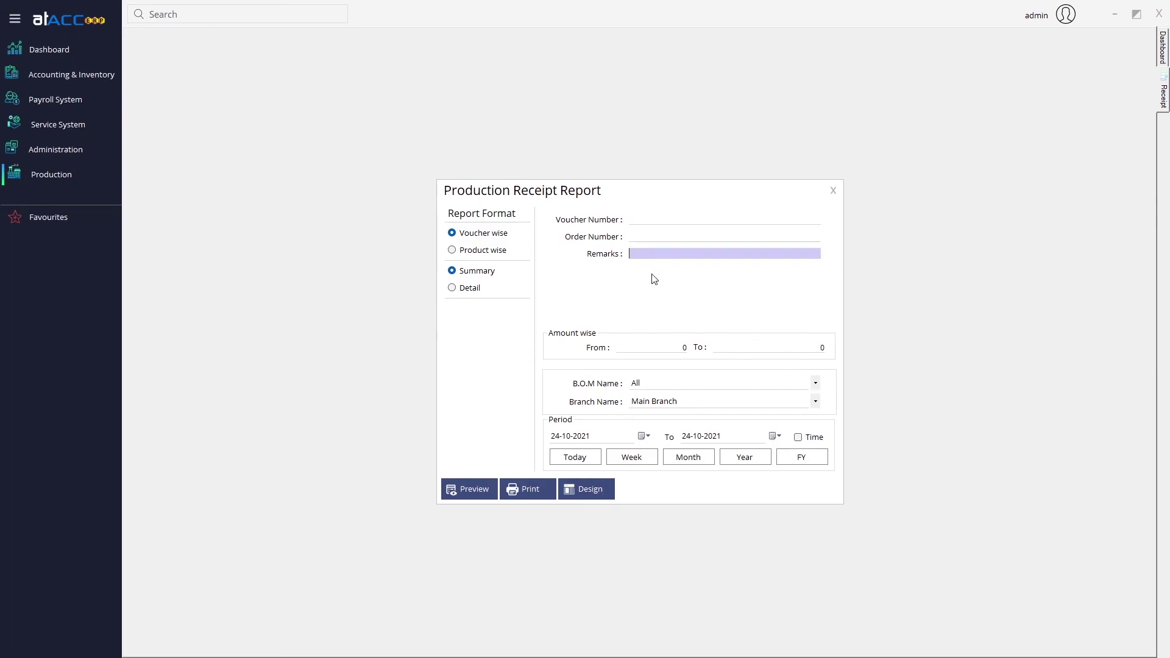
Examine the receipt report's amount range filter and its Product wise format, and close the form
{"action": "left_click", "coordinate": [649, 348]}
{"action": "left_click", "coordinate": [738, 350]}
{"action": "left_click", "coordinate": [673, 350]}
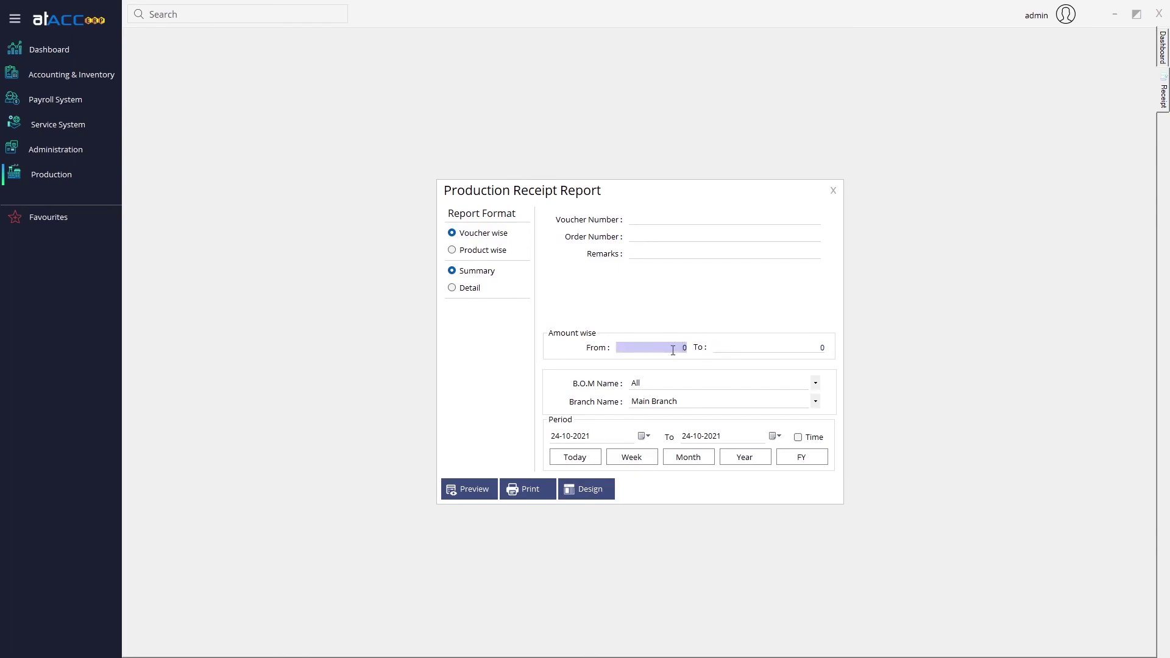
{"action": "double_click", "coordinate": [674, 351]}
{"action": "left_click", "coordinate": [468, 250]}
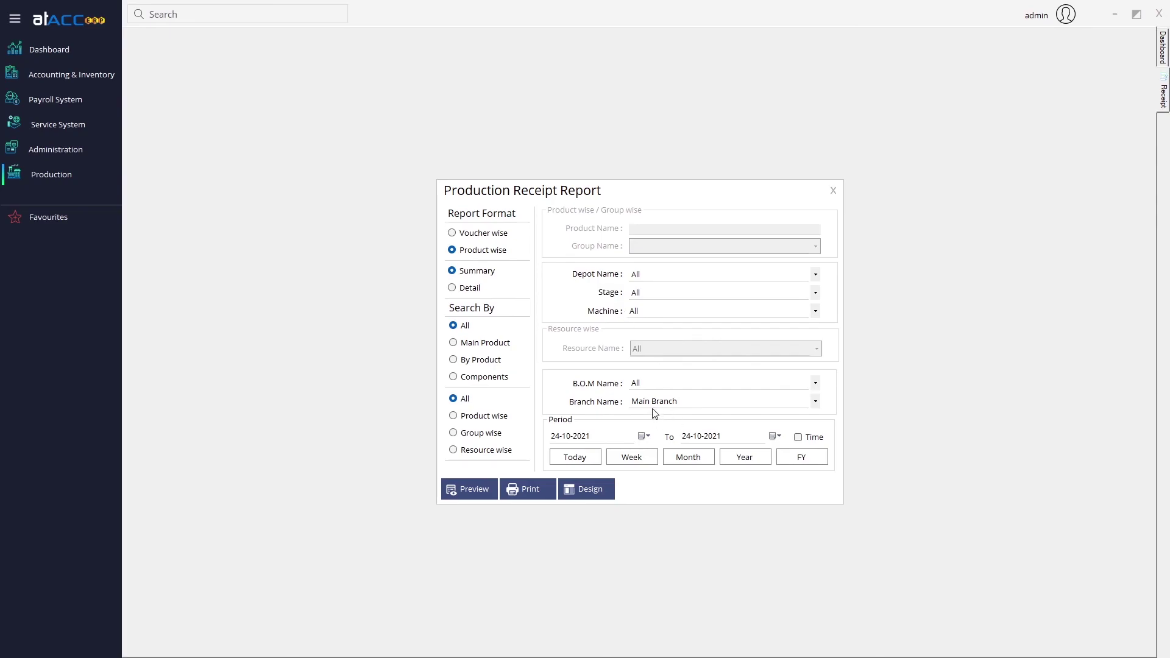
{"action": "left_click", "coordinate": [833, 192]}
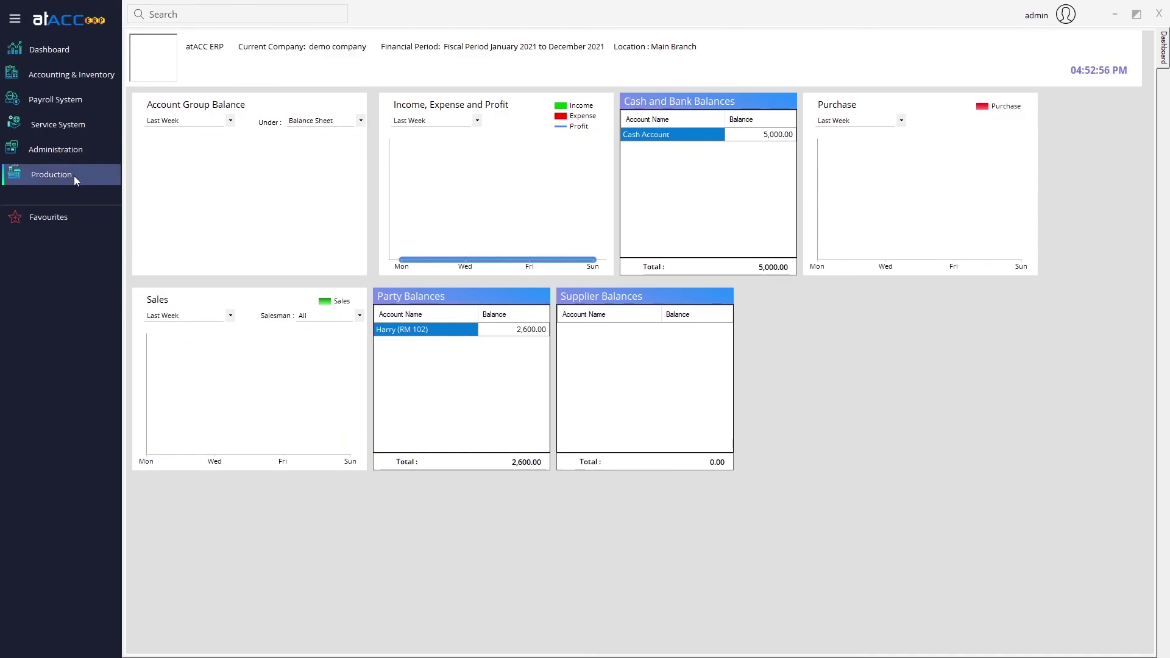